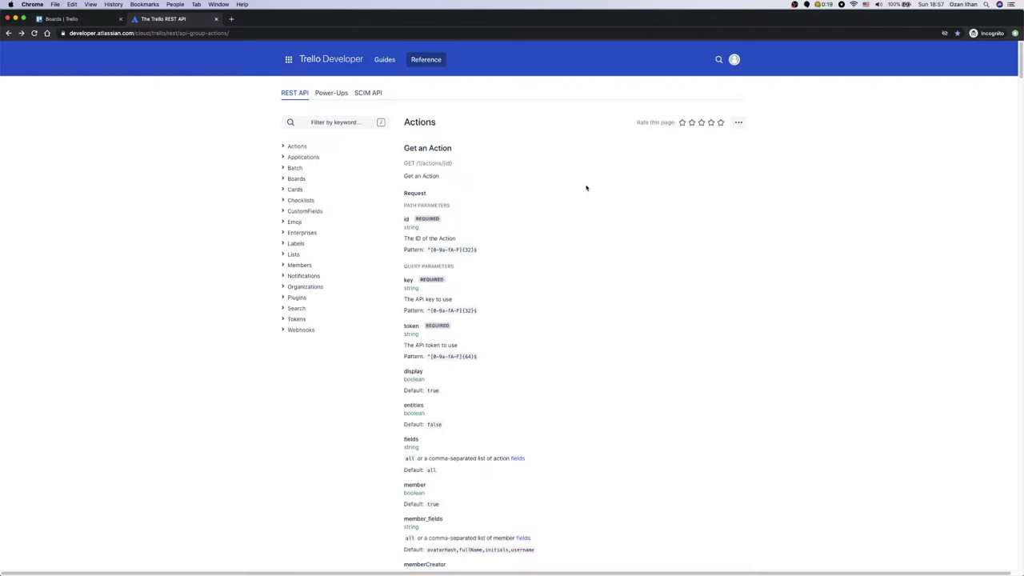
- Open the API Introduction guide in the Trello's REST API section of the Trello Developer guides
{"action": "left_click", "coordinate": [340, 64]}
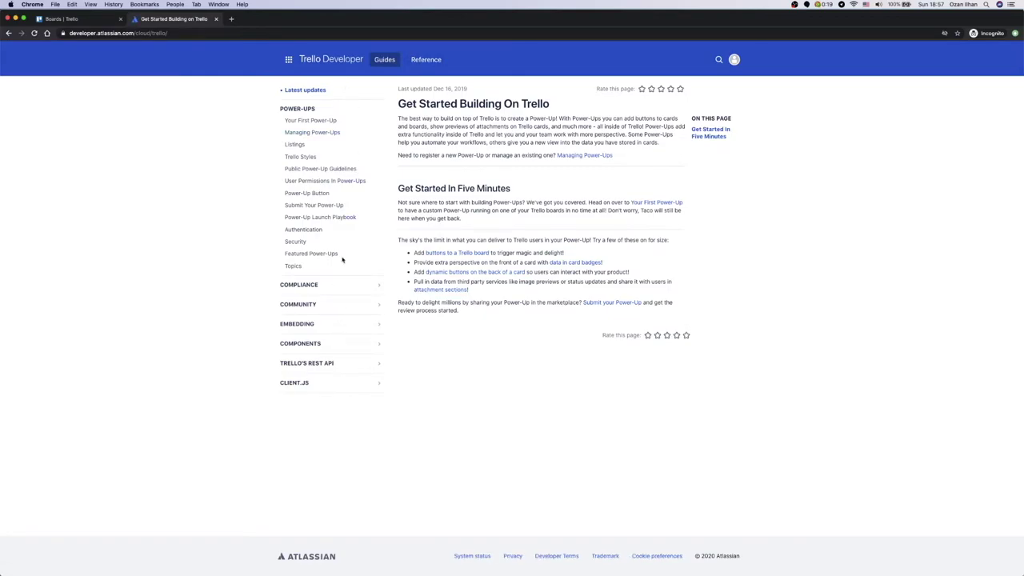
{"action": "left_click", "coordinate": [307, 366]}
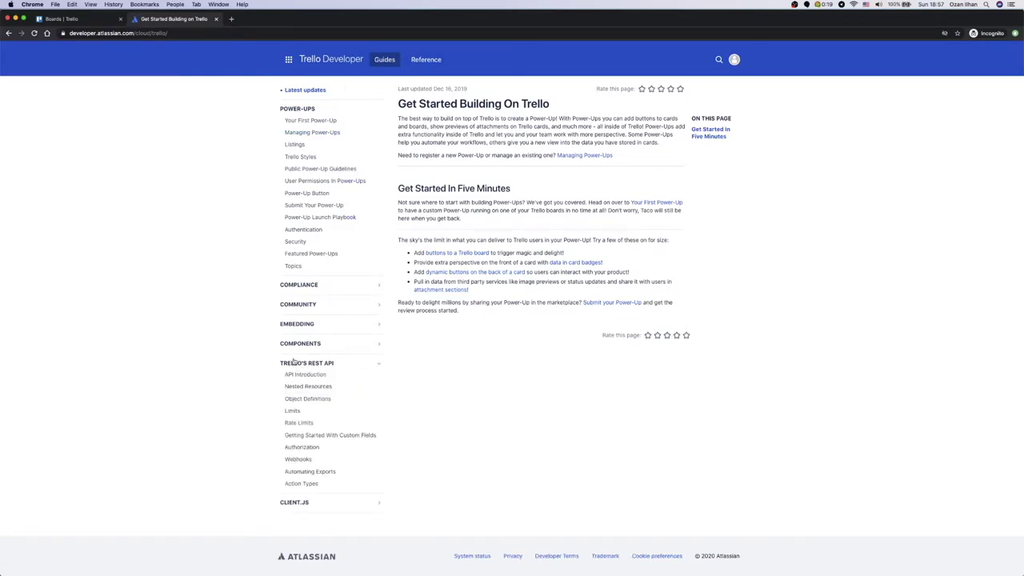
{"action": "left_click", "coordinate": [321, 375]}
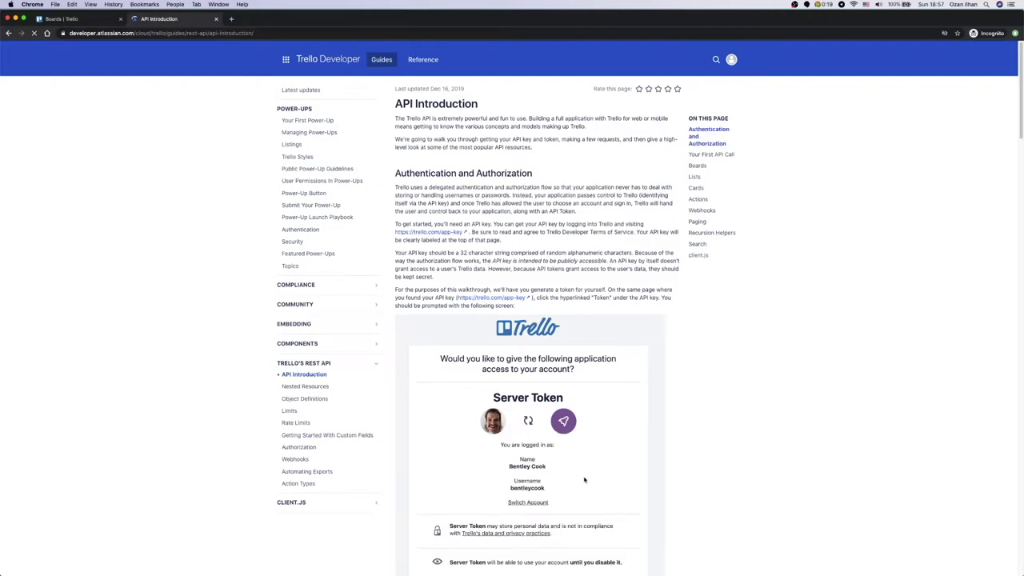
{"action": "scroll", "coordinate": [566, 152], "scroll_direction": "down", "scroll_amount": 1}
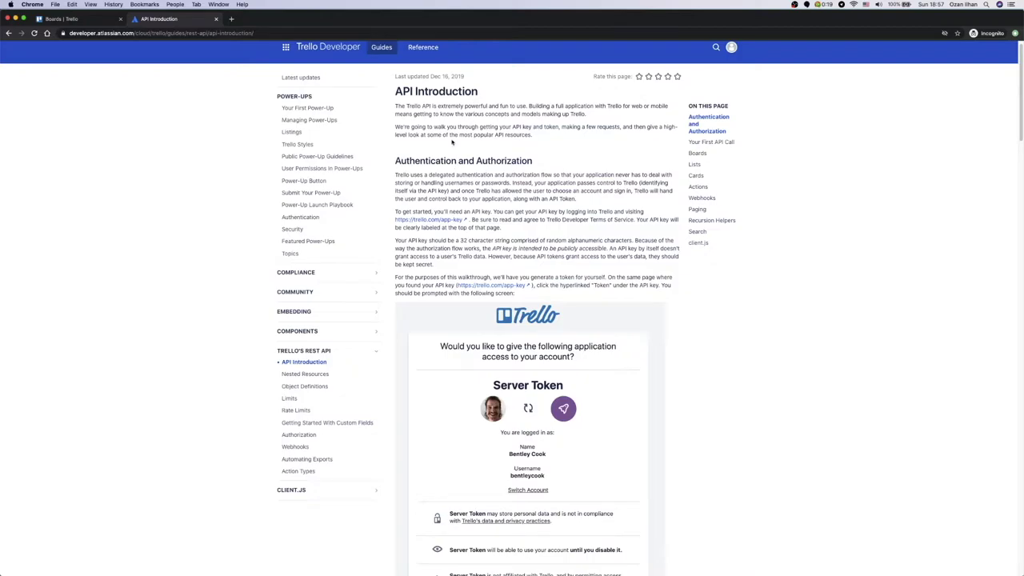
- Follow the guide's link to the Trello app-key page, accept the Trello Developer Terms and show the API key
{"action": "left_click", "coordinate": [448, 220]}
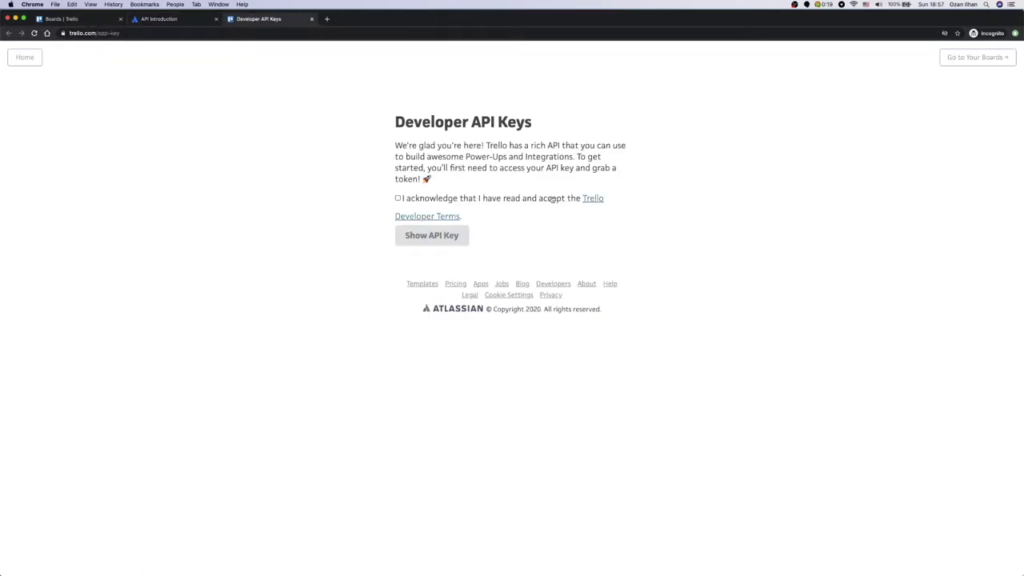
{"action": "left_click", "coordinate": [398, 198]}
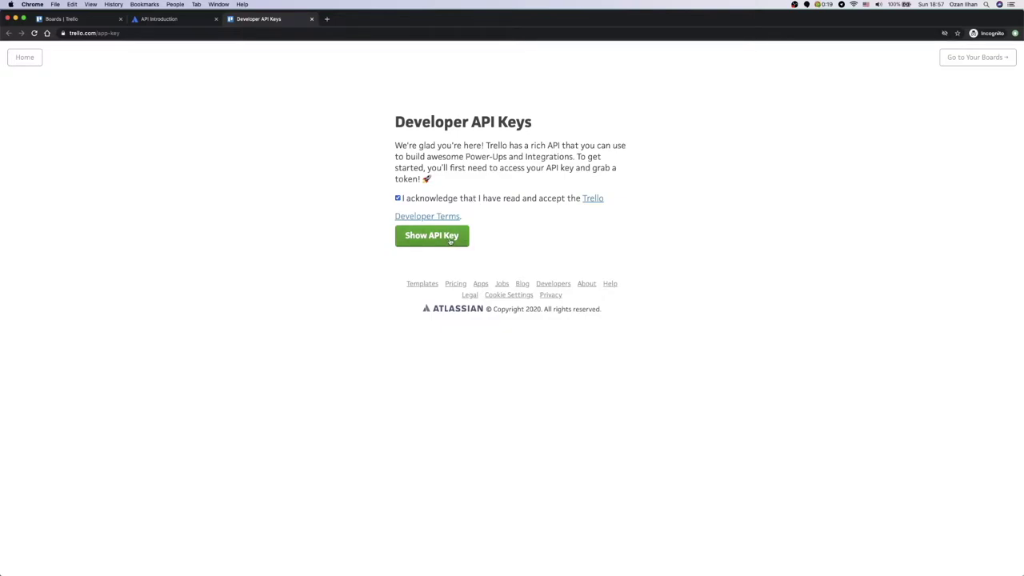
{"action": "left_click", "coordinate": [451, 240]}
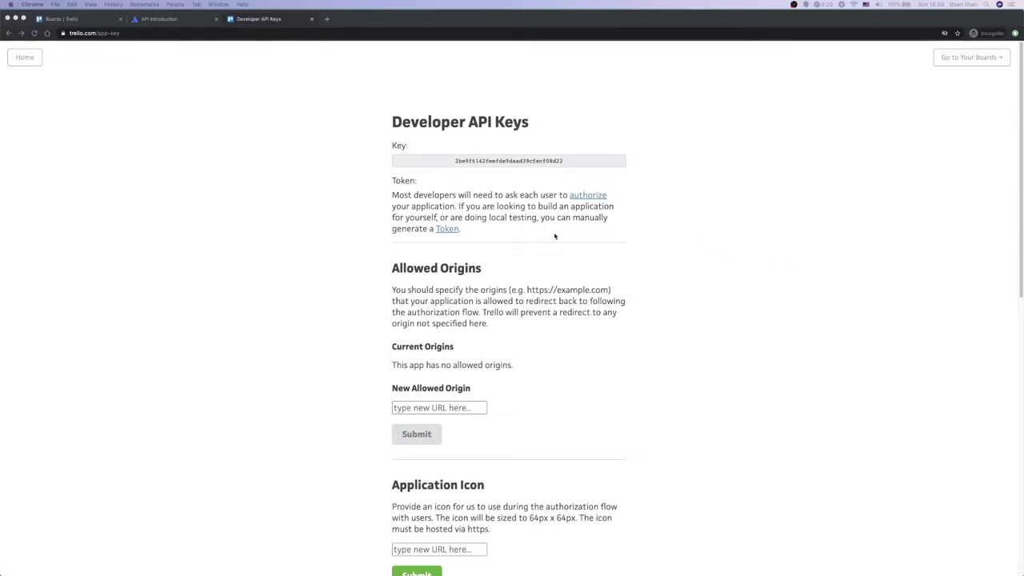
- Generate a Server Token manually from the API key page and allow it access to the Trello account
{"action": "left_click", "coordinate": [450, 230]}
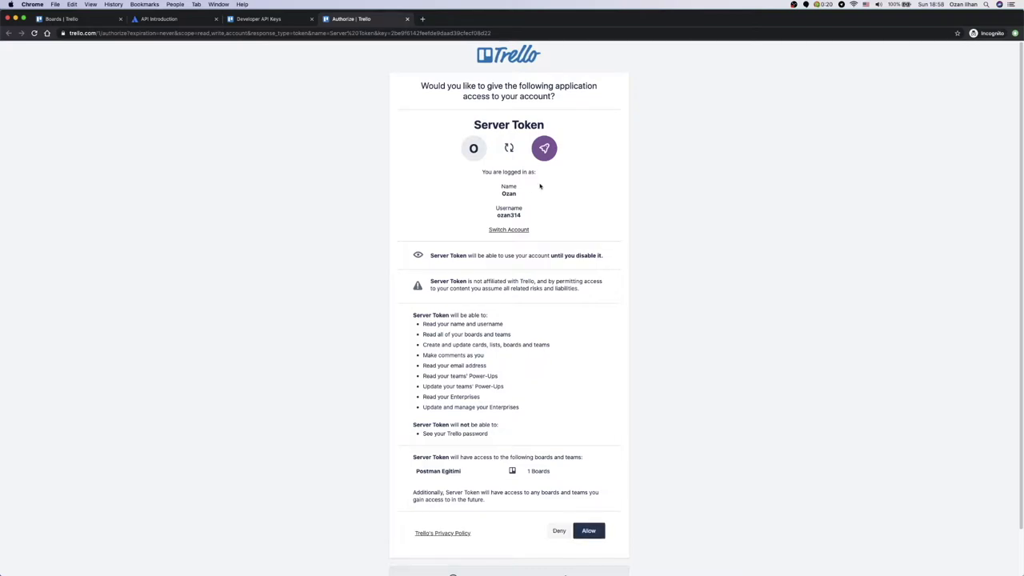
{"action": "scroll", "coordinate": [573, 201], "scroll_direction": "down", "scroll_amount": 1}
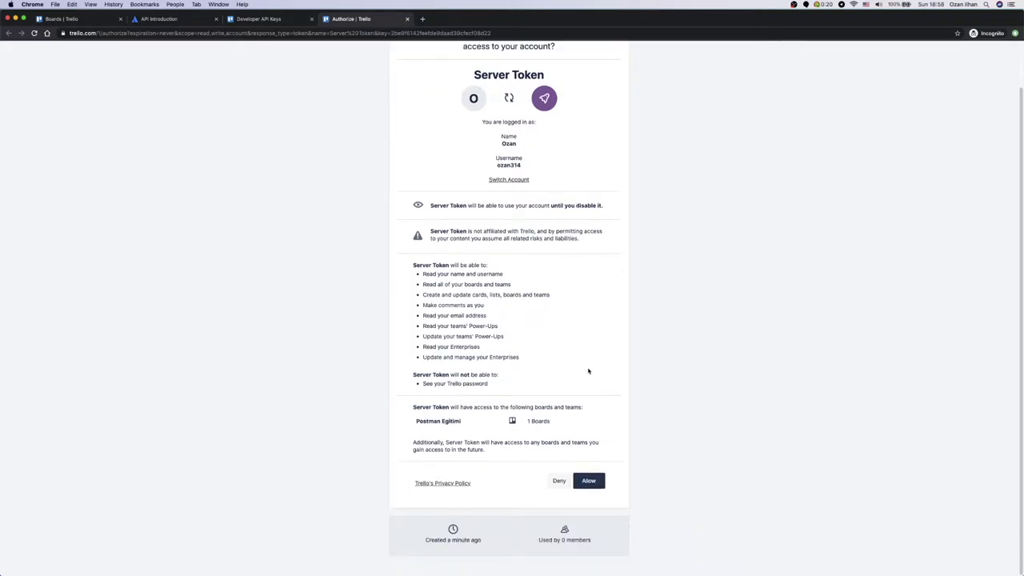
{"action": "scroll", "coordinate": [596, 486], "scroll_direction": "up", "scroll_amount": 1}
{"action": "left_click", "coordinate": [600, 493]}
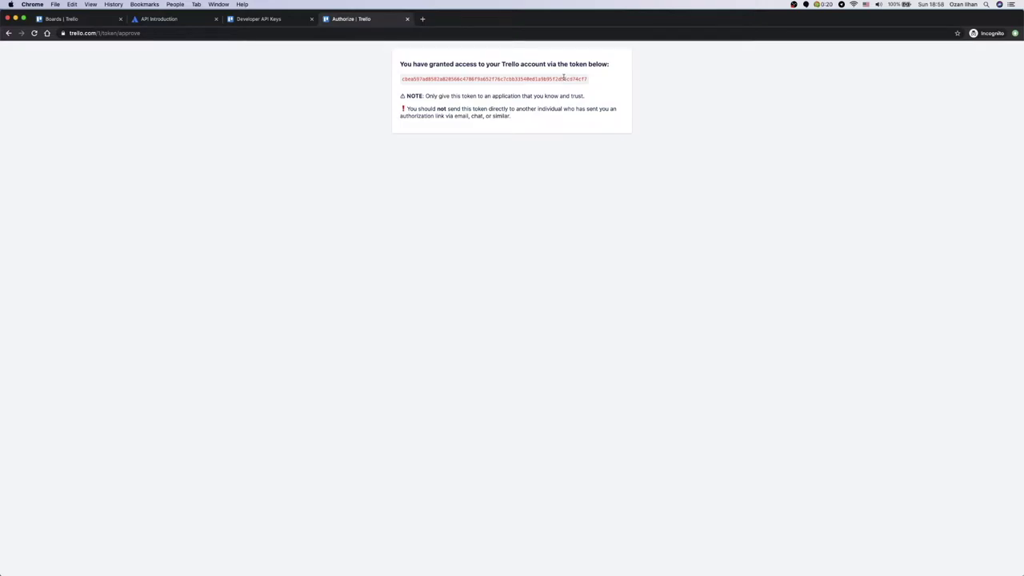
- Review the developer API key and the granted access token on their respective pages
{"action": "left_click", "coordinate": [256, 19]}
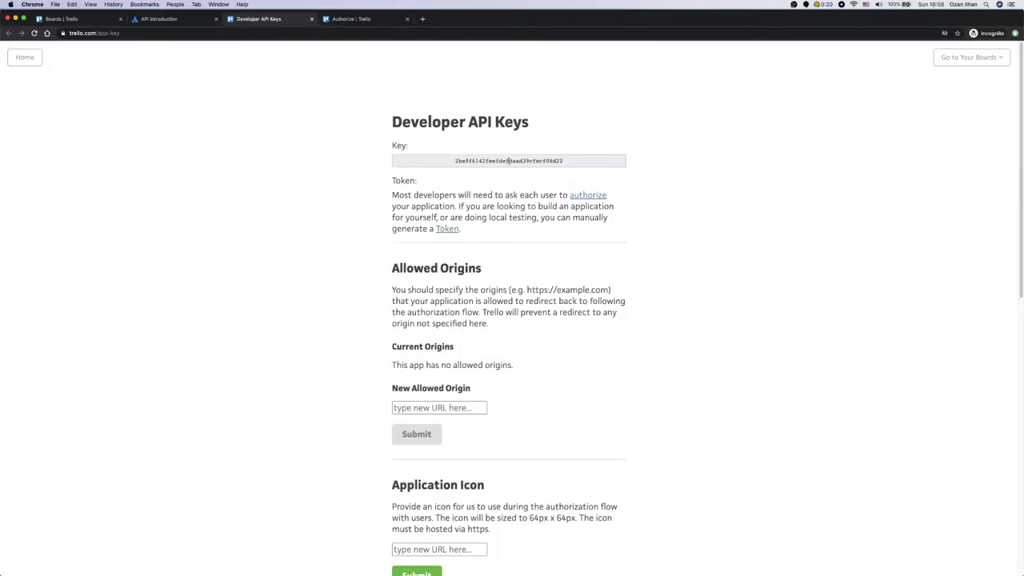
{"action": "left_click", "coordinate": [356, 20]}
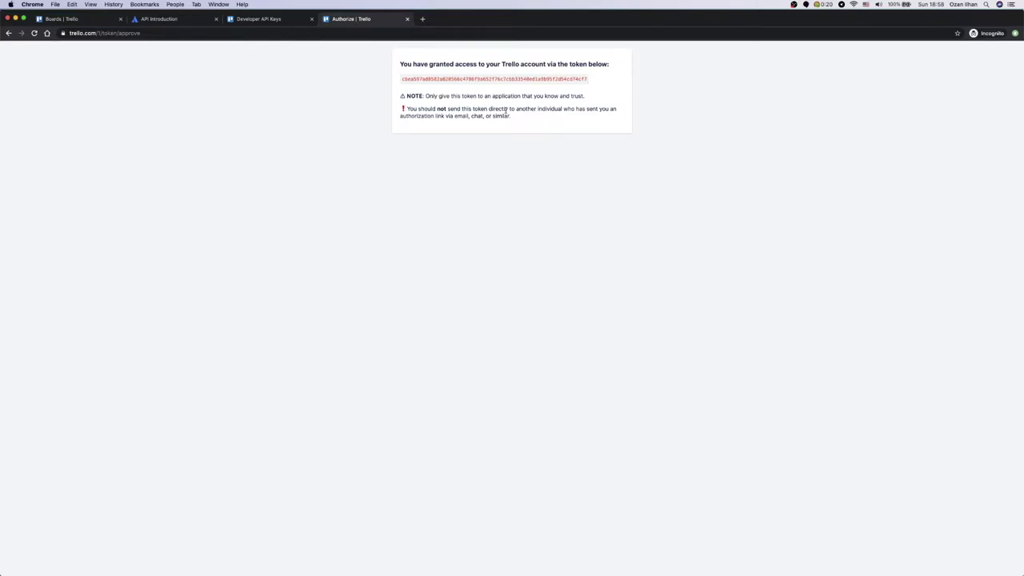
{"action": "double_click", "coordinate": [427, 78]}
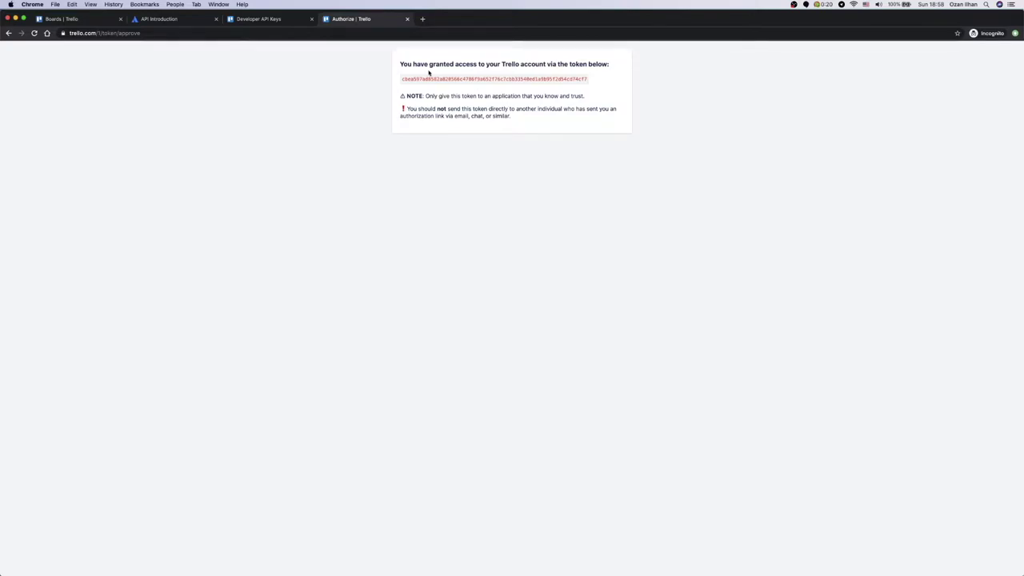
{"action": "left_click", "coordinate": [291, 20]}
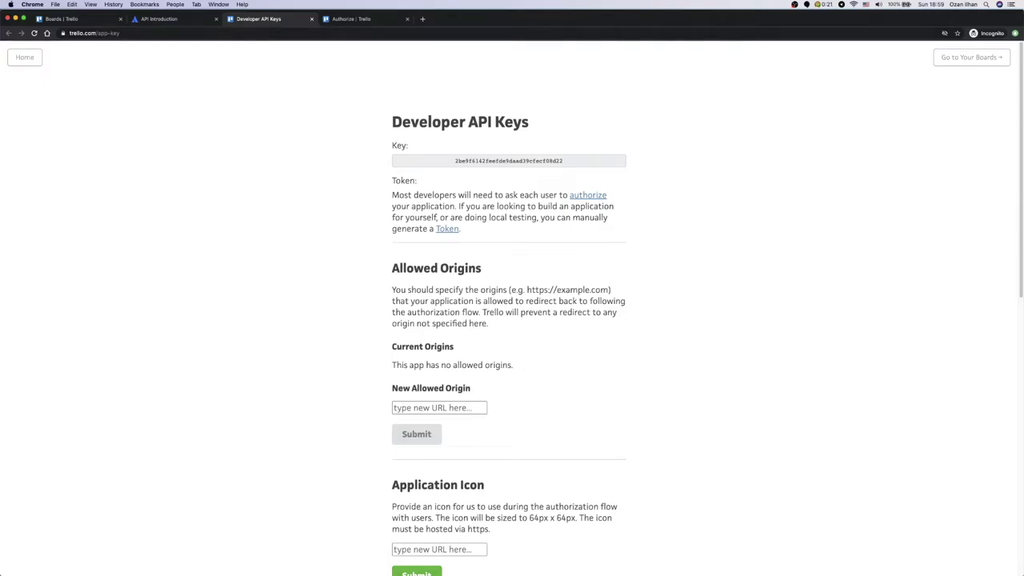
- Switch to Postman and create a Personal workspace named "Trello Arayuz Cagrilari"
{"action": "key", "text": "super+Tab"}
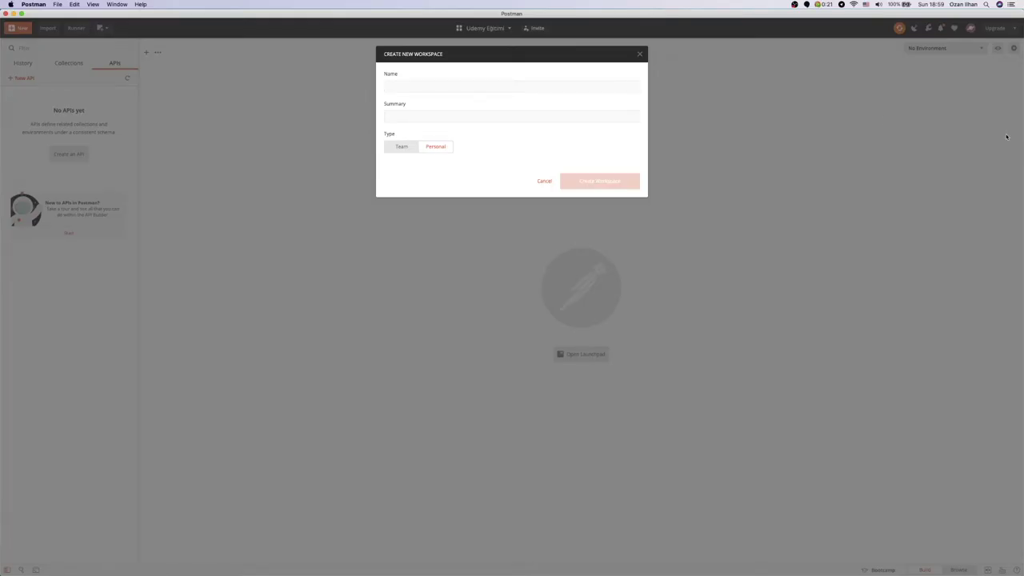
{"action": "left_click", "coordinate": [455, 83]}
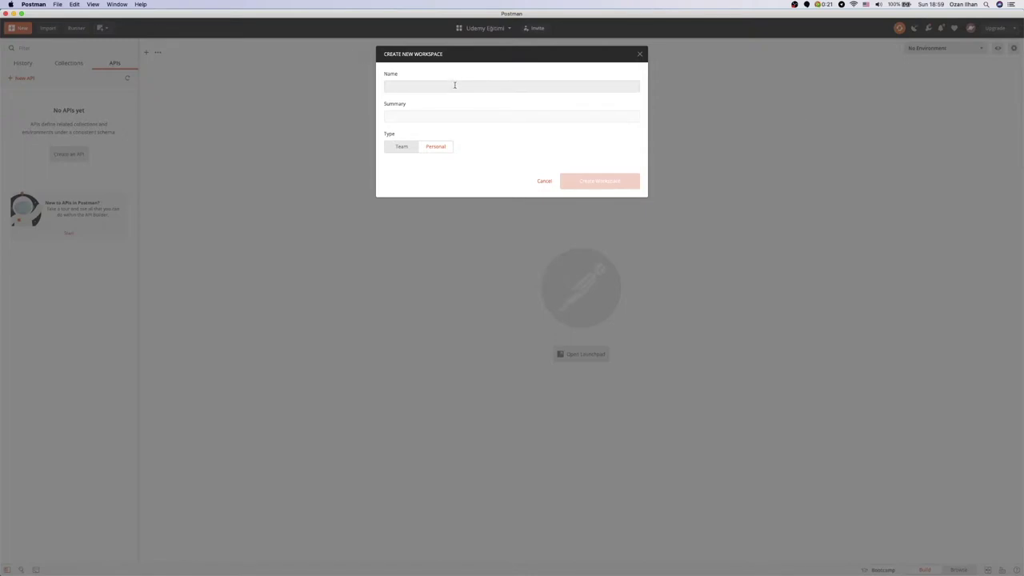
{"action": "type", "text": "Trello Arayuz Cagrilari"}
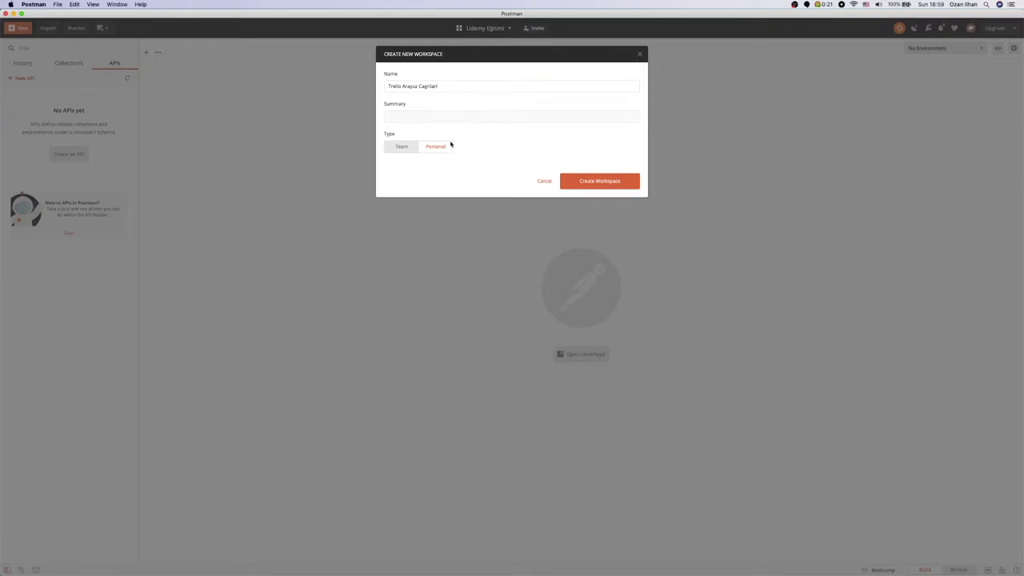
{"action": "left_click", "coordinate": [404, 146]}
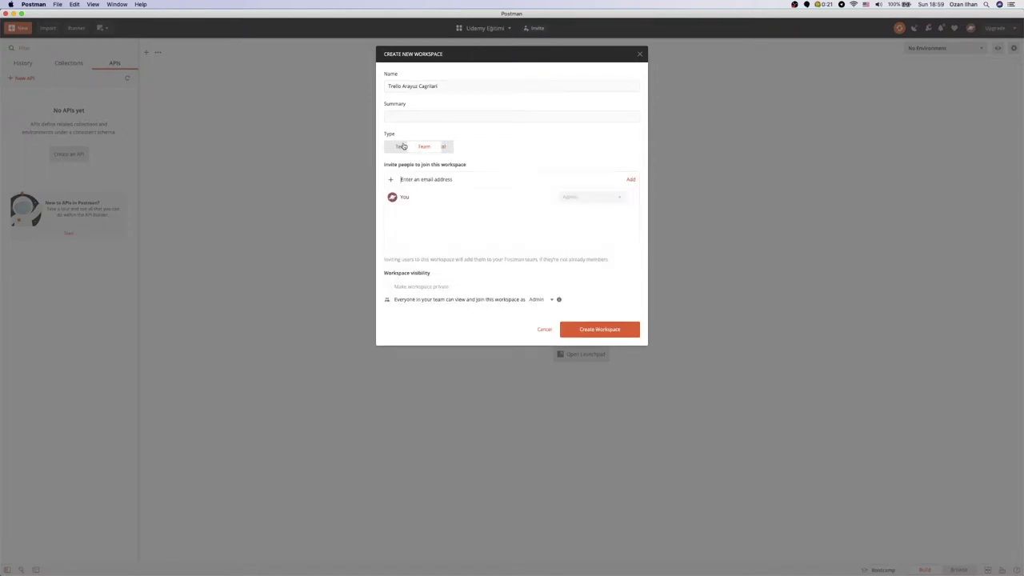
{"action": "left_click", "coordinate": [436, 146]}
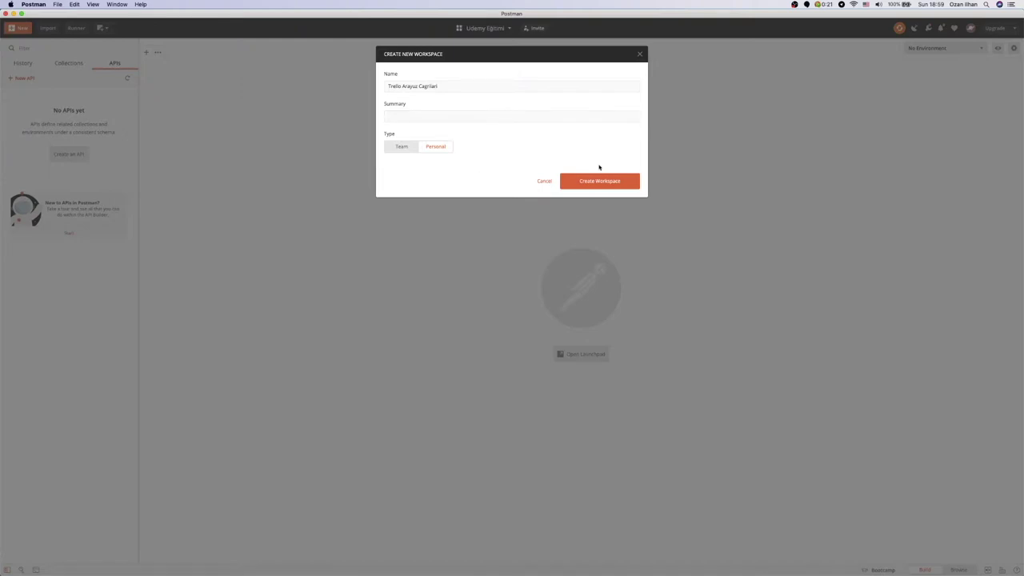
{"action": "left_click", "coordinate": [601, 179]}
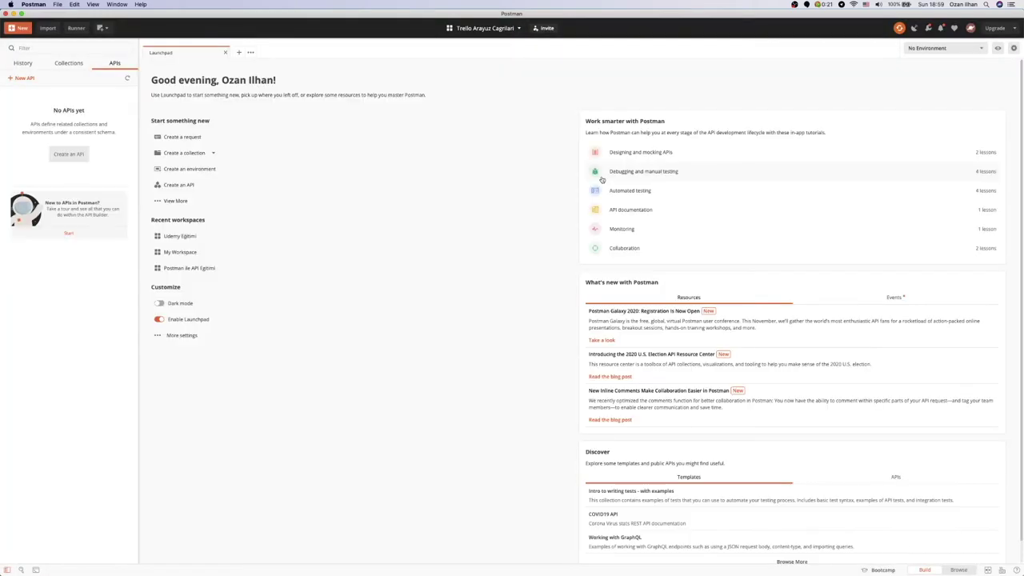
- Close the Launchpad, create a collection named "Trello Cagrilari" and start adding a request to it
{"action": "left_click", "coordinate": [226, 52]}
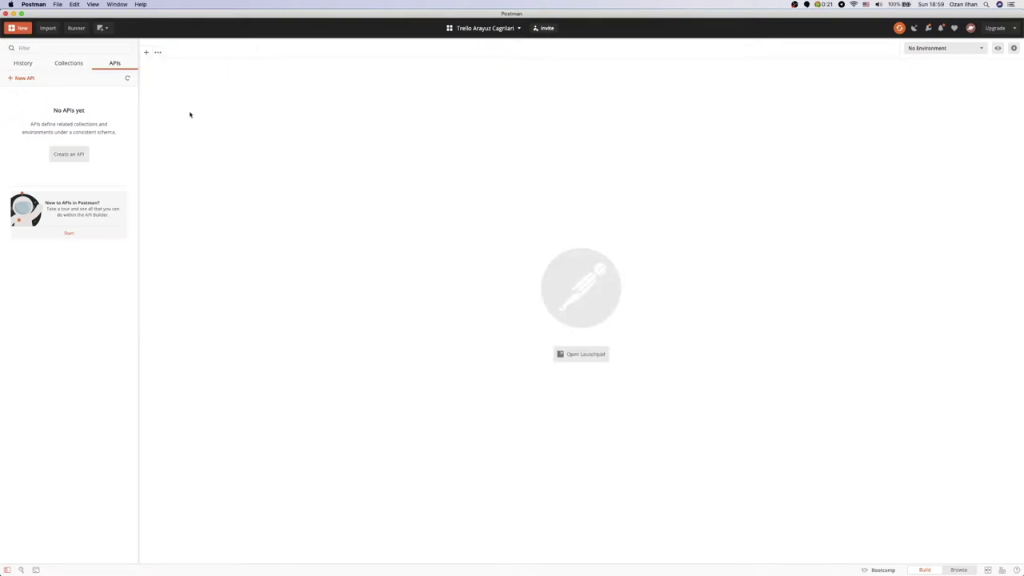
{"action": "left_click", "coordinate": [74, 68]}
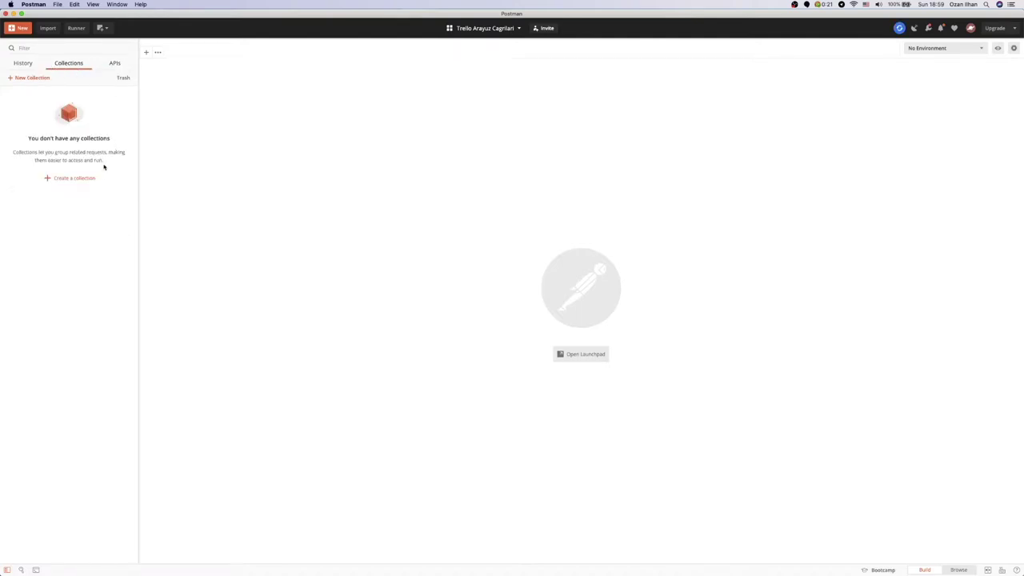
{"action": "left_click", "coordinate": [67, 179]}
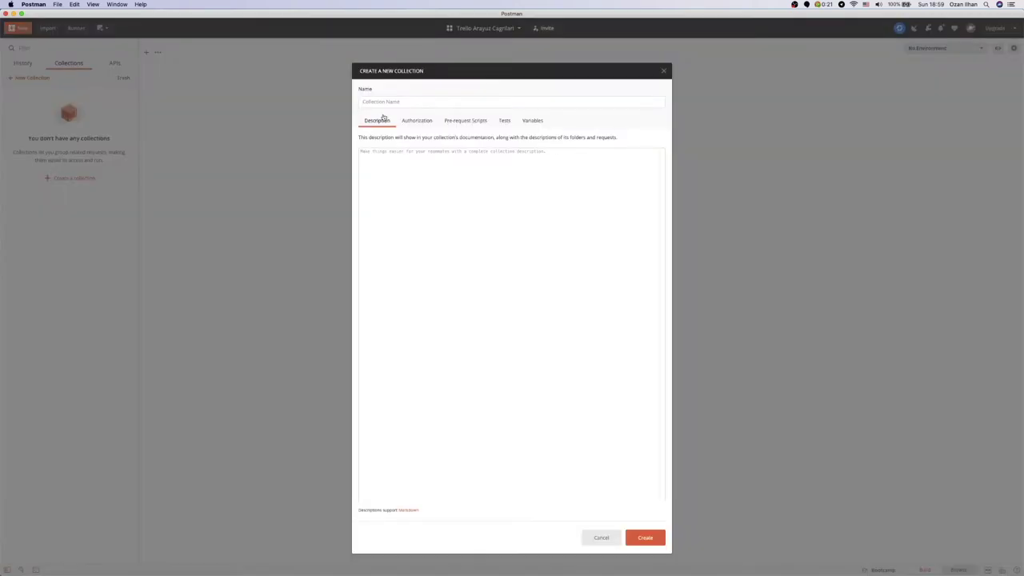
{"action": "type", "text": "Trello Cagrilari"}
{"action": "left_click", "coordinate": [645, 537]}
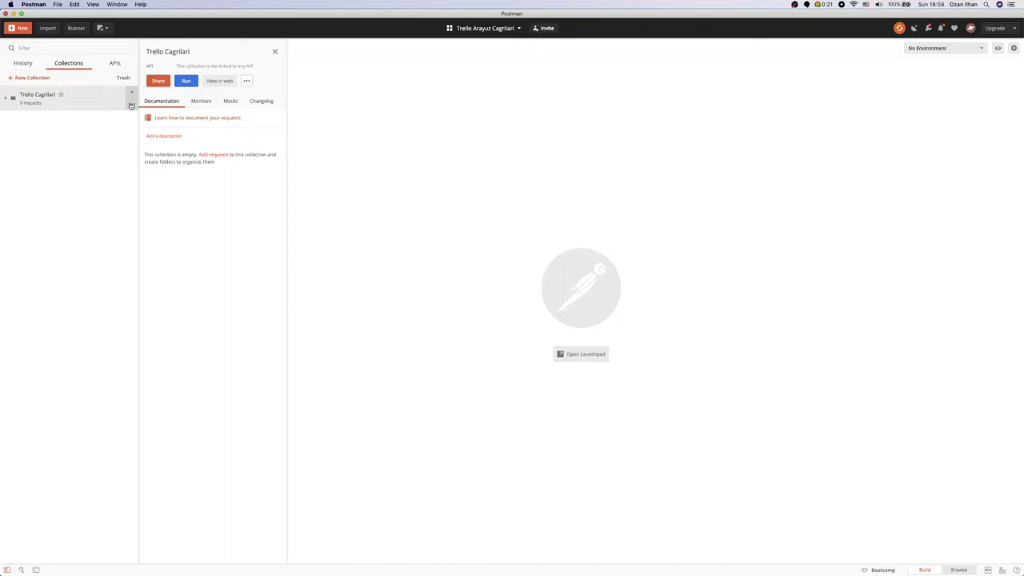
{"action": "left_click", "coordinate": [131, 105]}
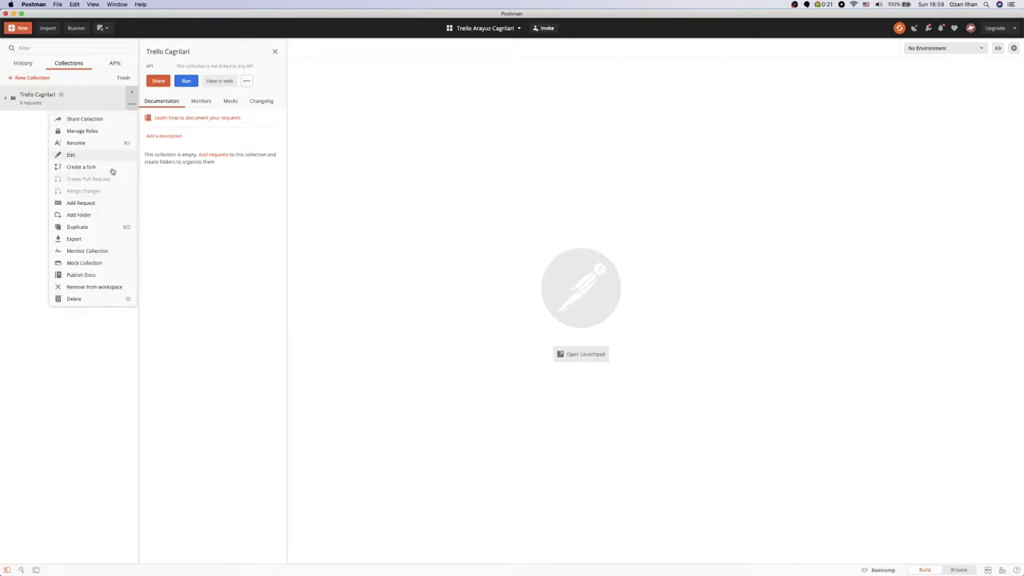
{"action": "left_click", "coordinate": [106, 202]}
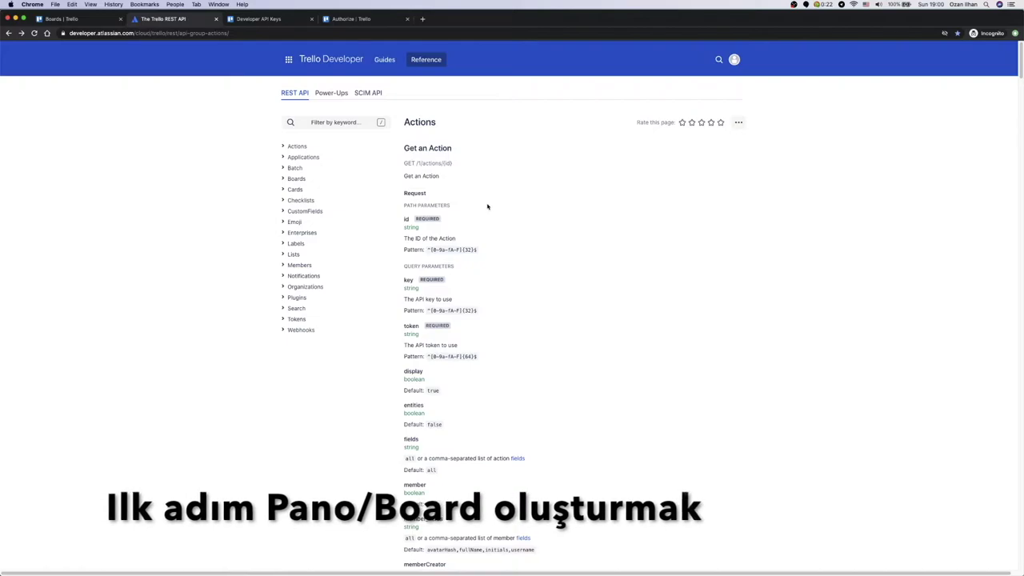
- In the browser's Trello REST API reference, copy the request URL from the cURL example under Create a Board
{"action": "left_click", "coordinate": [294, 179]}
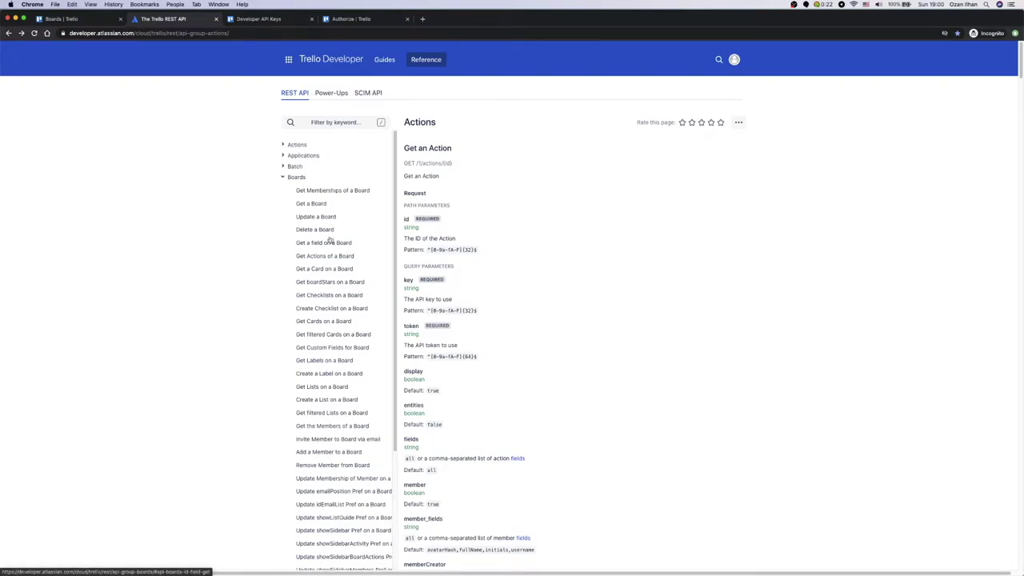
{"action": "left_click", "coordinate": [328, 244]}
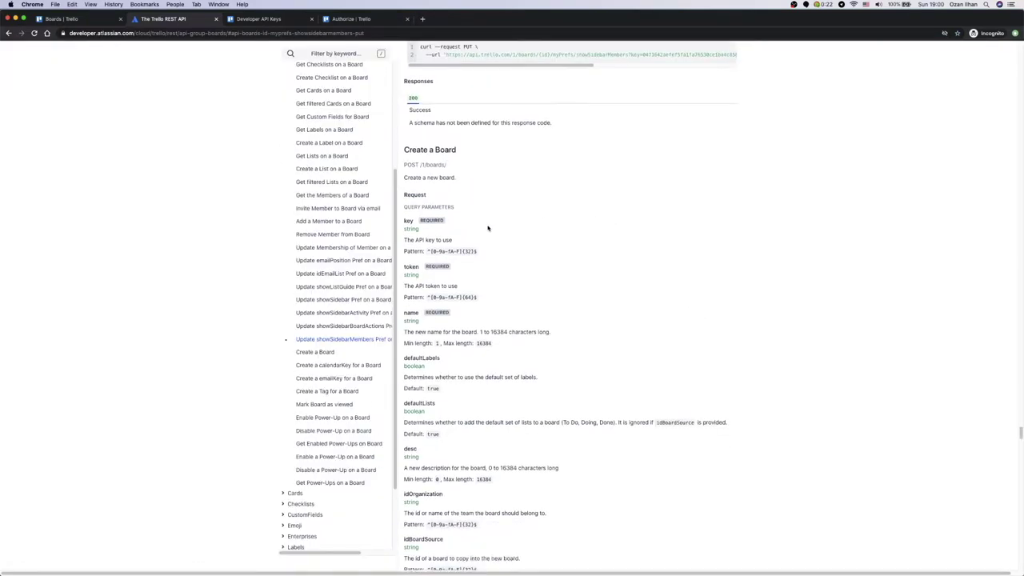
{"action": "scroll", "coordinate": [488, 228], "scroll_direction": "down", "scroll_amount": 15}
{"action": "scroll", "coordinate": [488, 228], "scroll_direction": "down", "scroll_amount": 4}
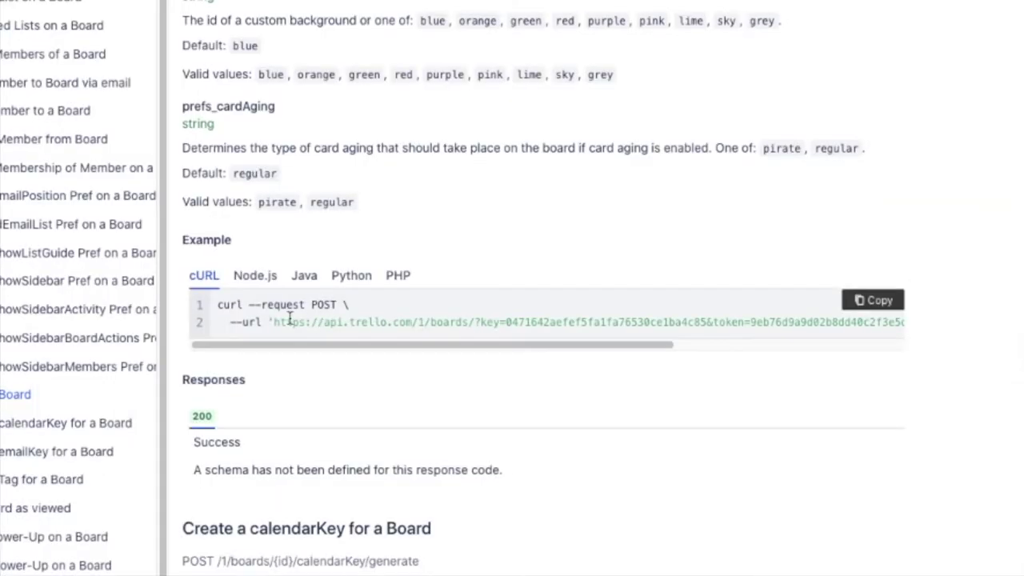
{"action": "left_click_drag", "start_coordinate": [321, 346], "coordinate": [196, 344]}
{"action": "left_click_drag", "start_coordinate": [340, 341], "coordinate": [208, 345]}
{"action": "left_click_drag", "start_coordinate": [273, 323], "coordinate": [892, 322]}
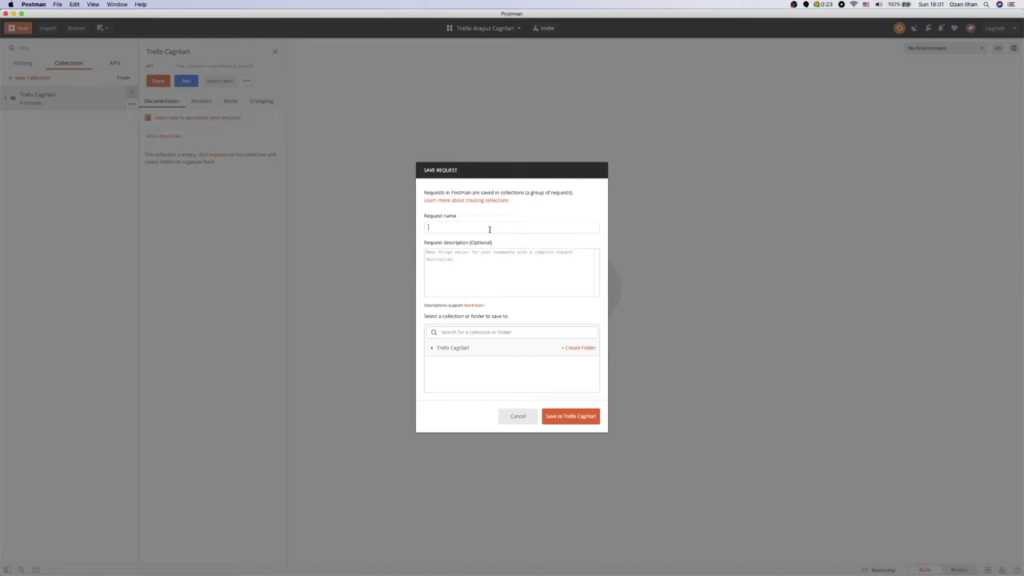
- Save the new Postman request as "Trello Pano Olusturma" in the Trello Cagrilari collection and open it
{"action": "type", "text": "Trello Pano Olusturma"}
{"action": "left_click", "coordinate": [574, 415]}
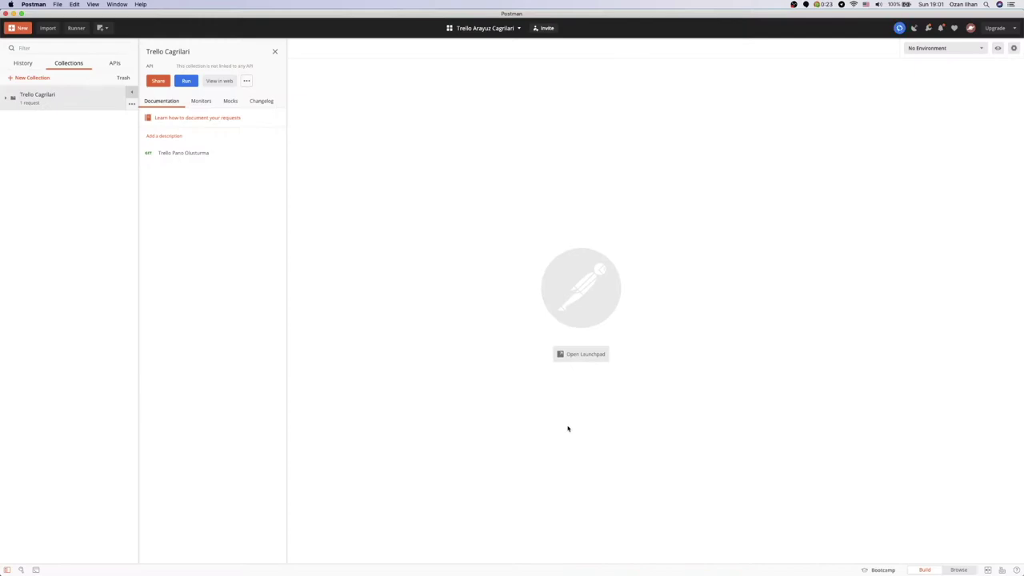
{"action": "left_click", "coordinate": [104, 103]}
{"action": "left_click", "coordinate": [88, 121]}
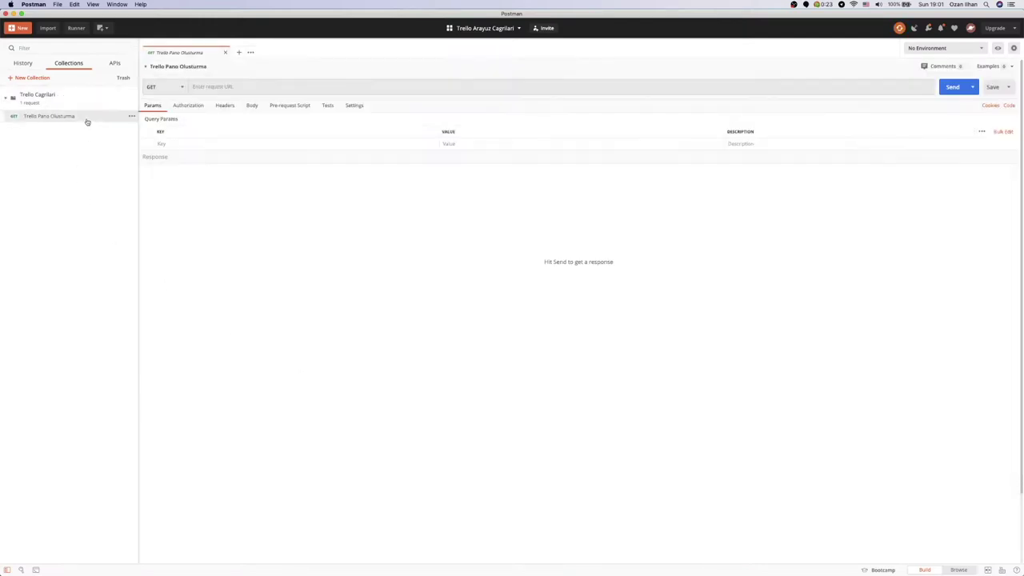
- Paste the copied Create a Board URL, with its API key and token parameters, into the request and set the method to POST
{"action": "left_click", "coordinate": [230, 88]}
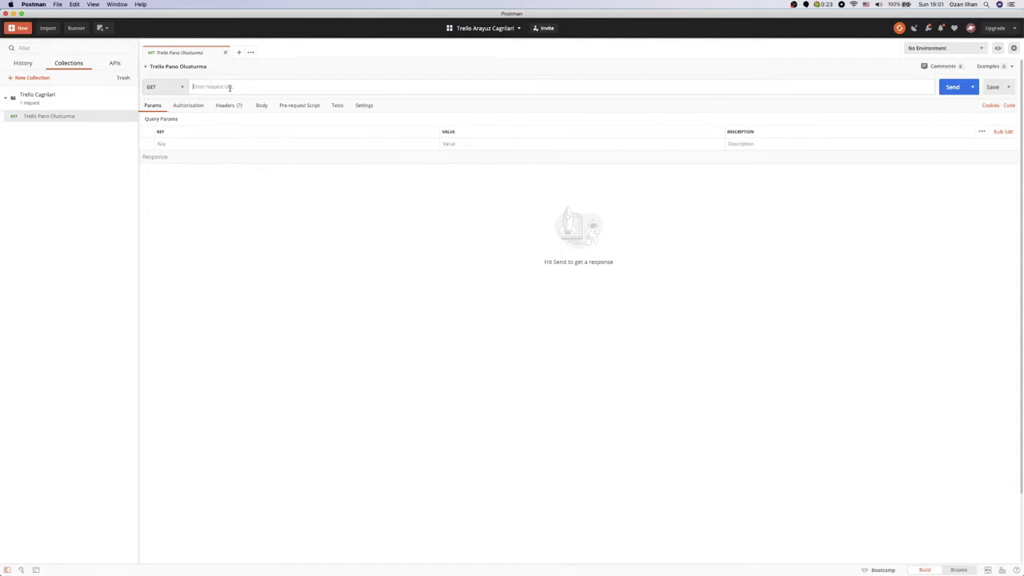
{"action": "key", "text": "super+v"}
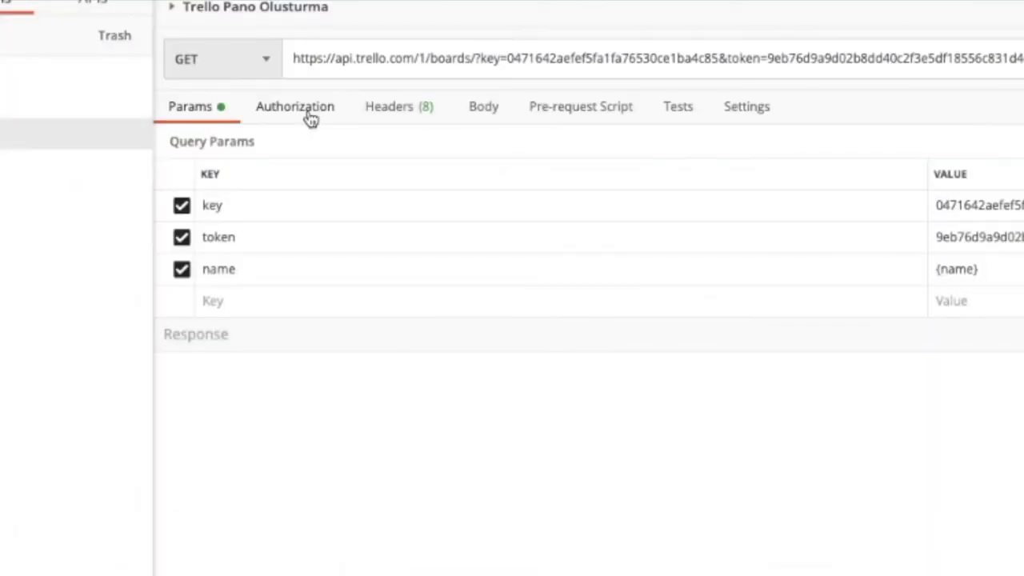
{"action": "left_click", "coordinate": [252, 72]}
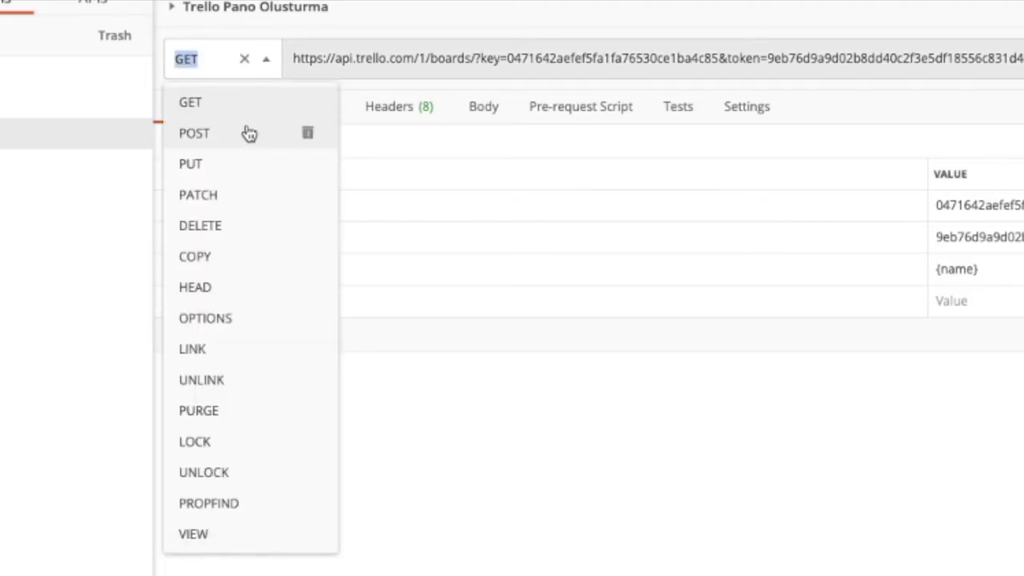
{"action": "left_click", "coordinate": [249, 134]}
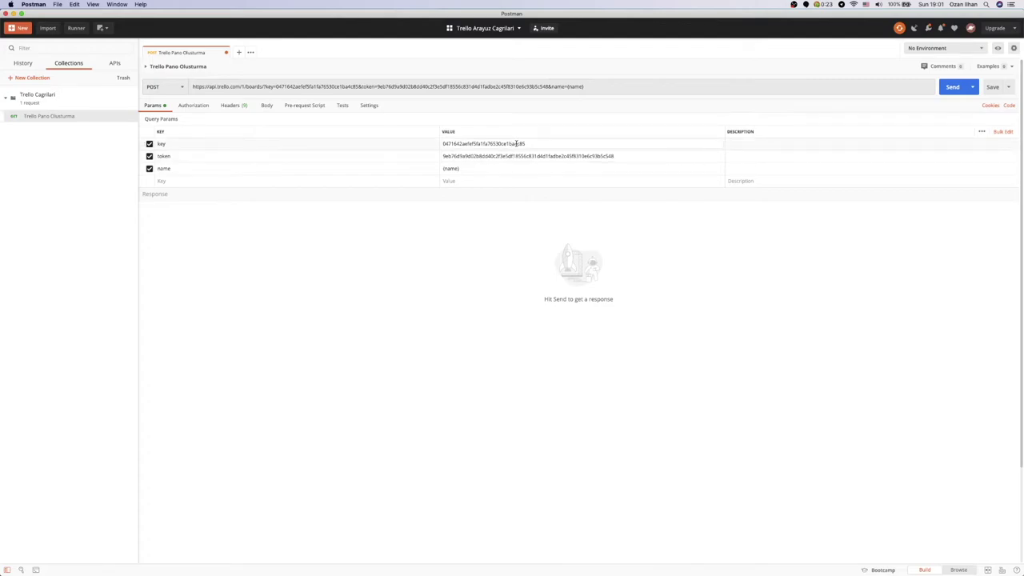
- Replace the request's key and token values with the API key and token copied from the Trello pages in the browser
{"action": "key", "text": "super+Tab"}
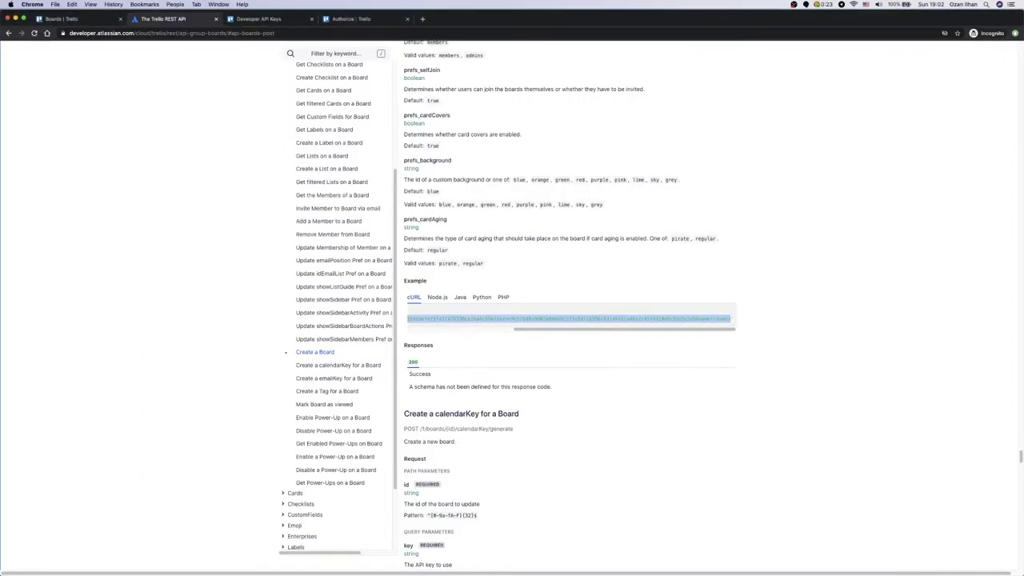
{"action": "left_click", "coordinate": [260, 18]}
{"action": "triple_click", "coordinate": [528, 160]}
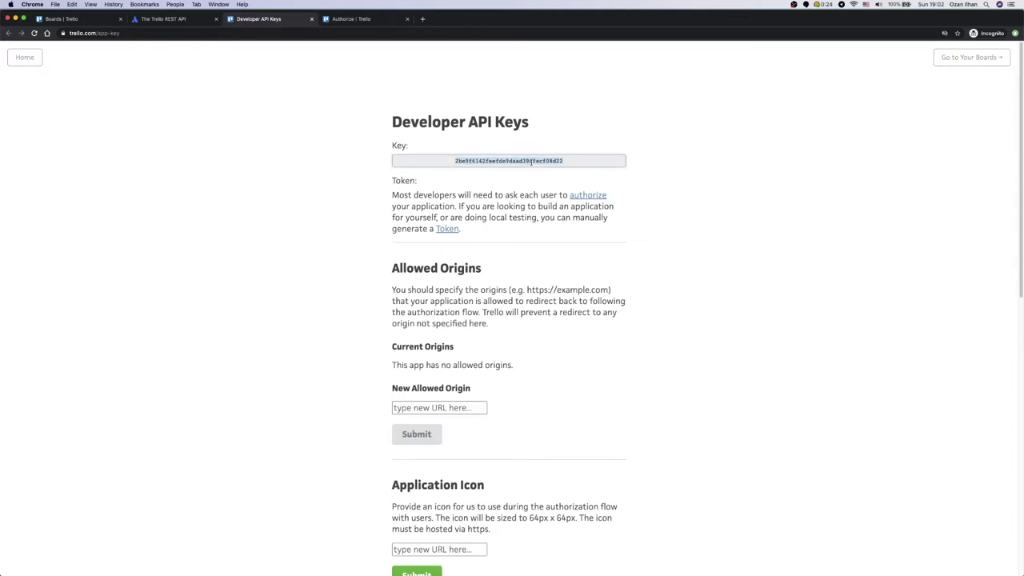
{"action": "key", "text": "super+Tab"}
{"action": "key", "text": "super+Tab"}
{"action": "key", "text": "ctrl+Tab"}
{"action": "key", "text": "super+c"}
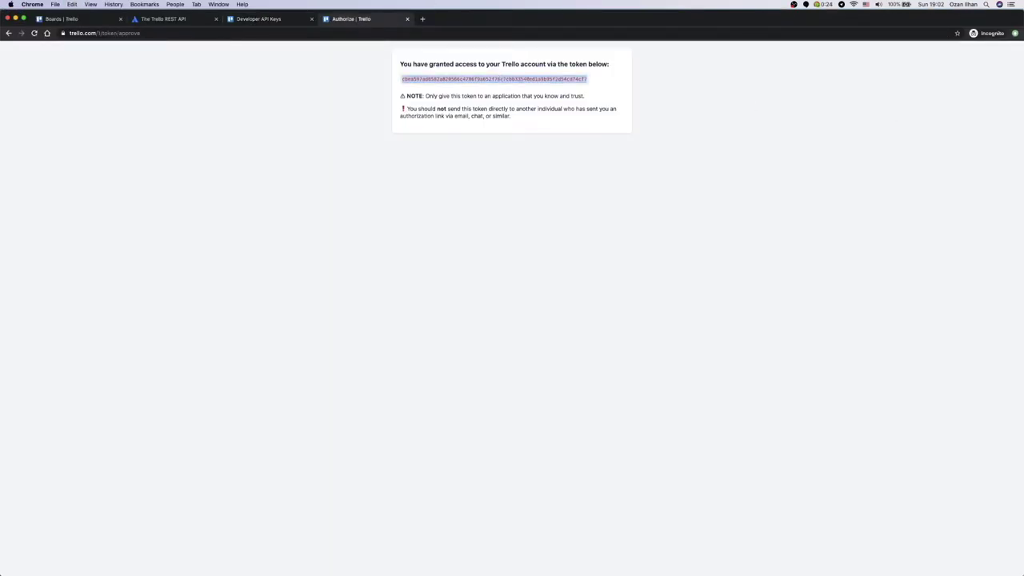
{"action": "key", "text": "super+Tab"}
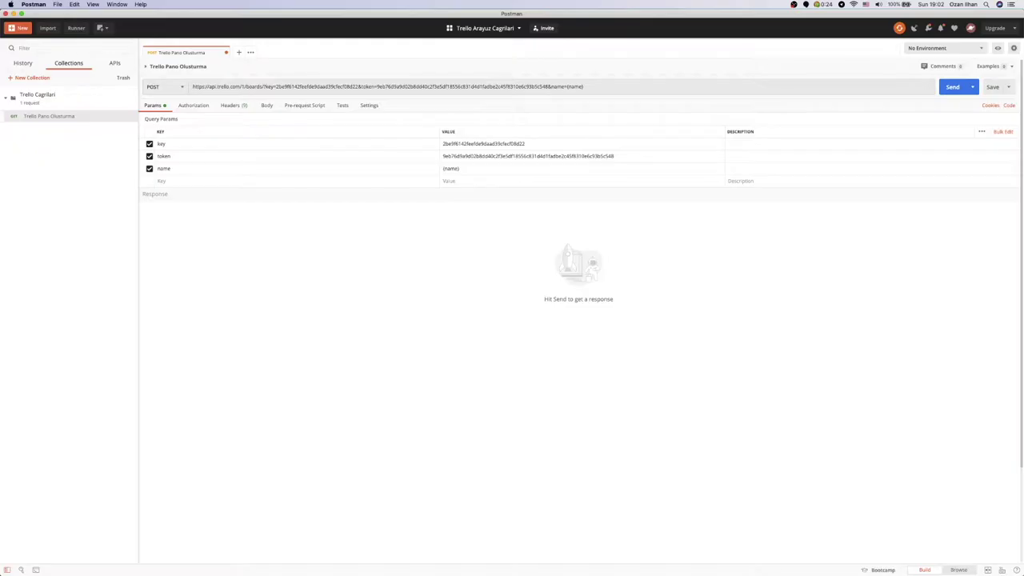
{"action": "double_click", "coordinate": [506, 156]}
{"action": "key", "text": "super+v"}
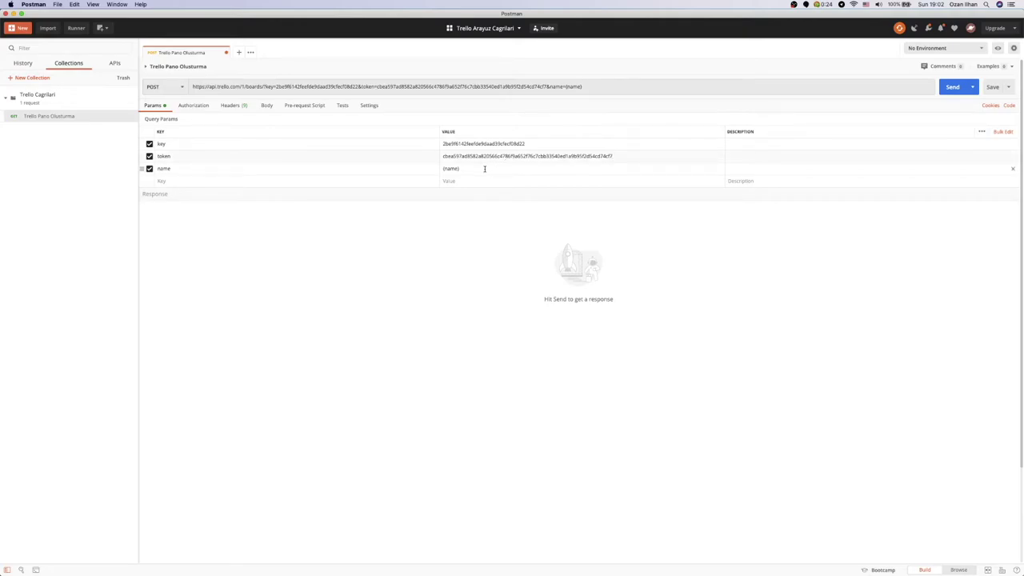
- Set the request's name parameter to "TrelloCagrilari"
{"action": "key", "text": "super+a"}
{"action": "type", "text": "{TrelloCagrilari"}
{"action": "key", "text": "Home"}
{"action": "key", "text": "Delete"}
- Switch to the browser and open the Postman Egitimi board from the Trello boards page
{"action": "key", "text": "super+Tab"}
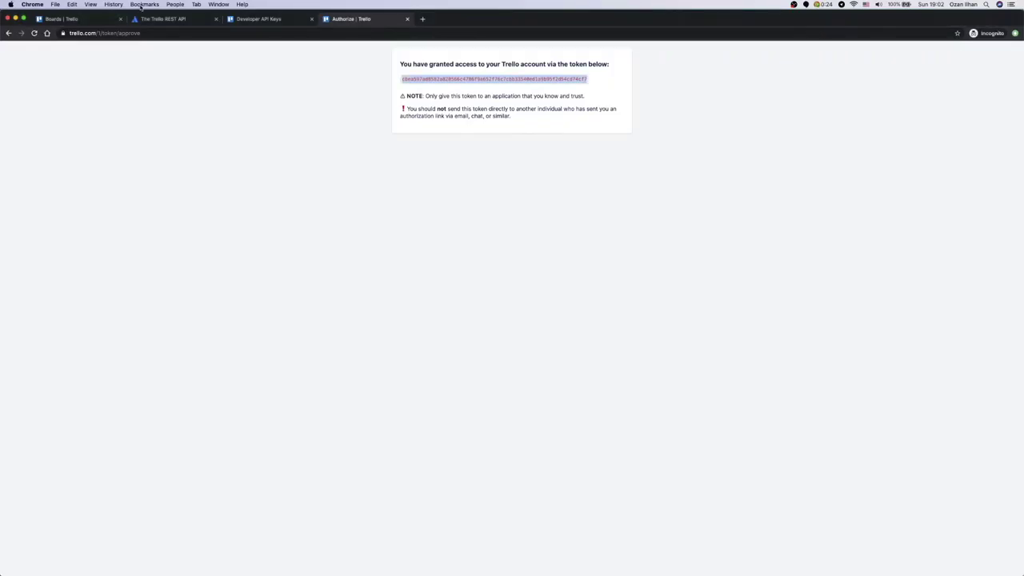
{"action": "left_click", "coordinate": [88, 22]}
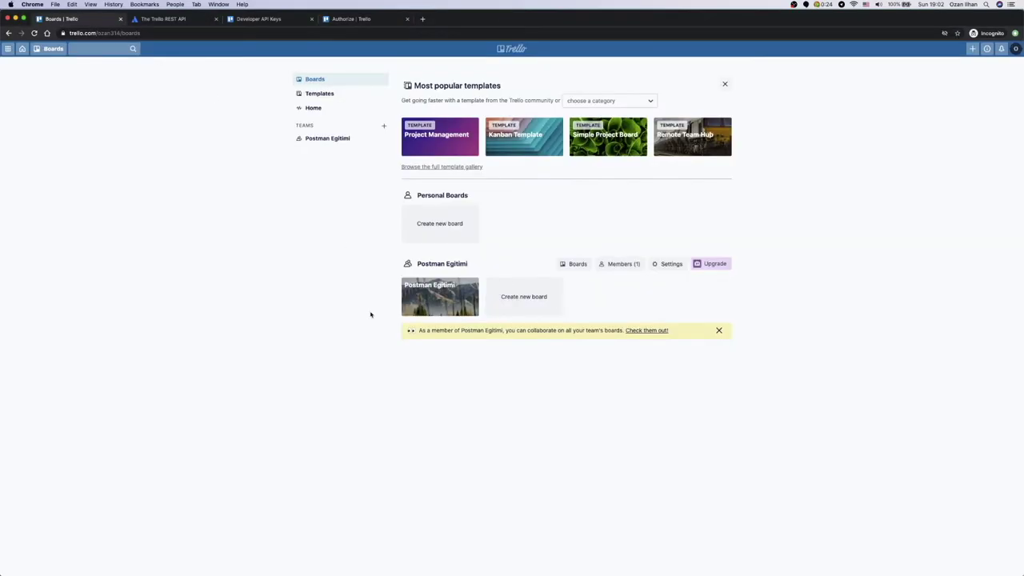
{"action": "left_click", "coordinate": [441, 298]}
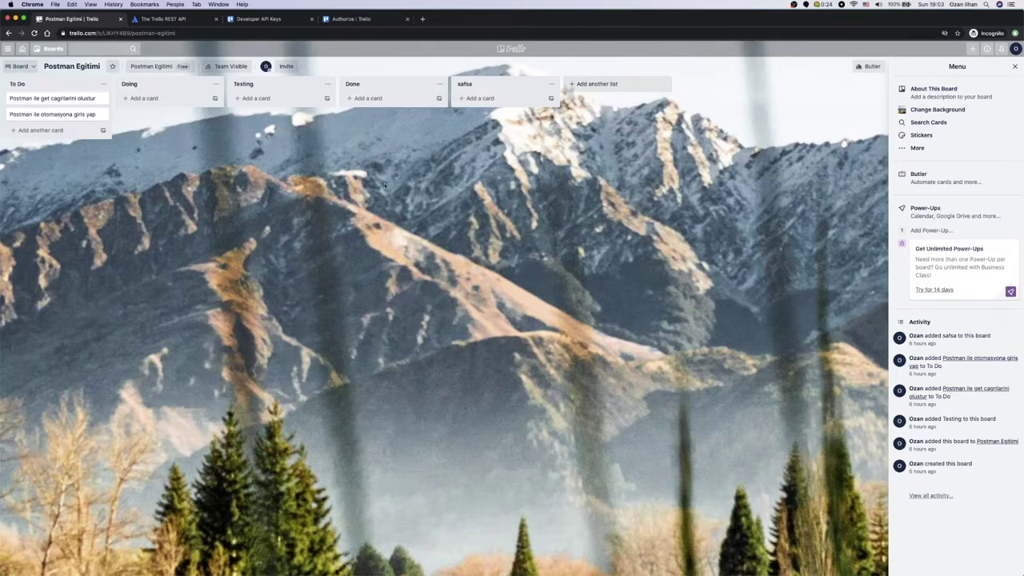
- Return to Postman, save the Trello Pano Olusturma request and send it to create the board
{"action": "key", "text": "super+Tab"}
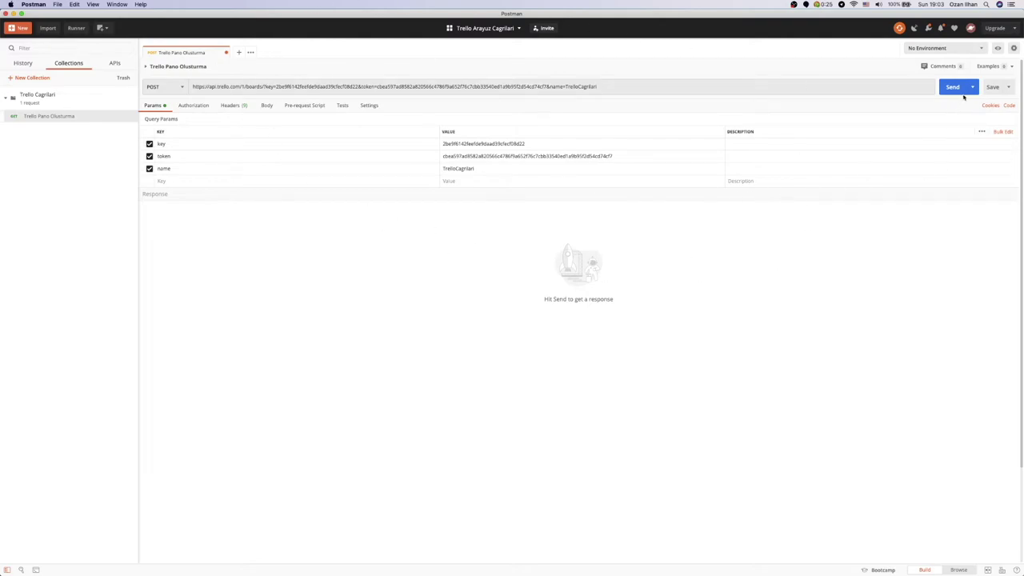
{"action": "left_click", "coordinate": [991, 87]}
{"action": "type", "text": "a"}
{"action": "key", "text": "BackSpace"}
{"action": "left_click", "coordinate": [952, 88]}
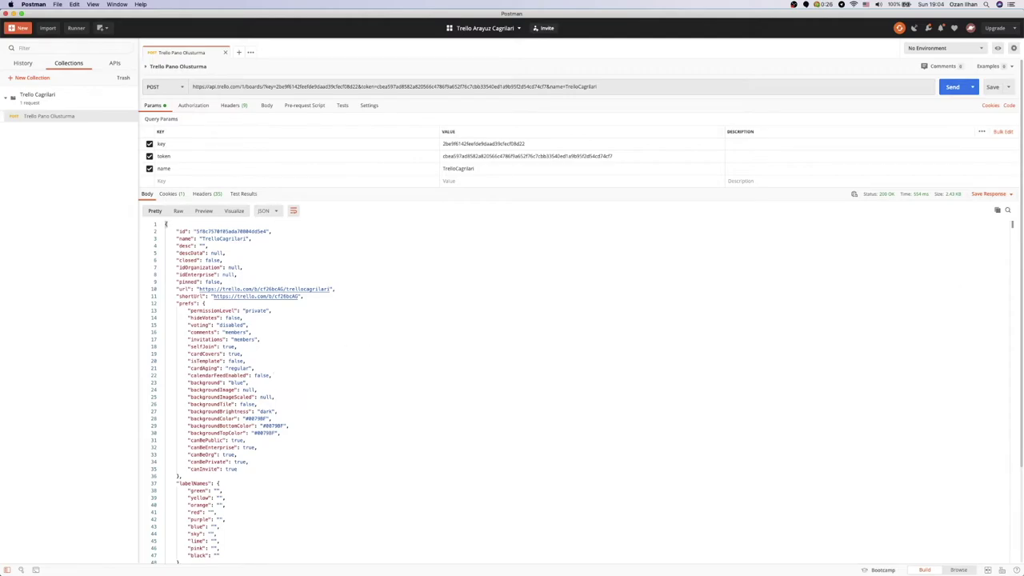
- Switch to Trello in the browser and check the boards list for the TrelloCagrilari board
{"action": "key", "text": "super+Tab"}
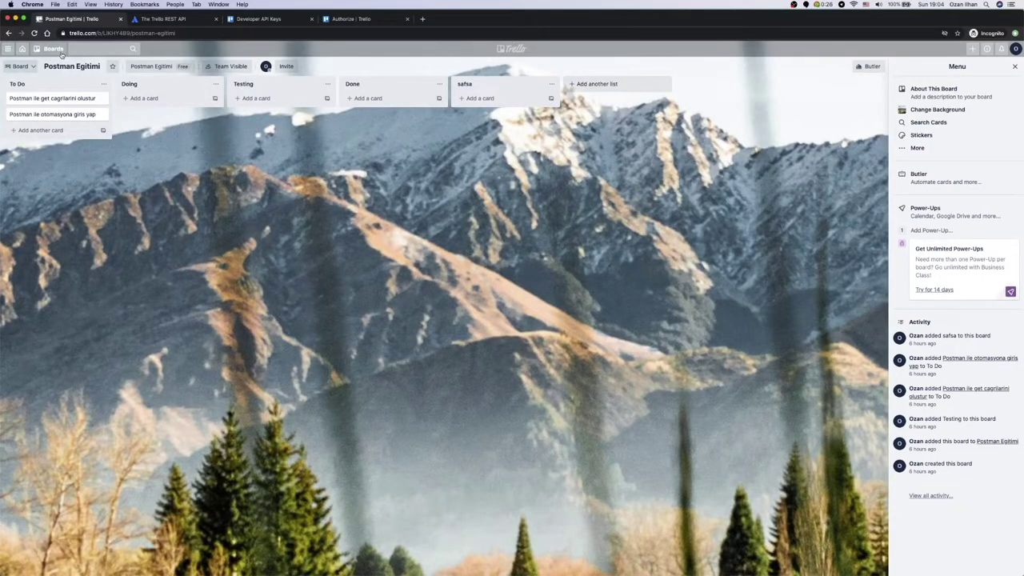
{"action": "left_click", "coordinate": [53, 49]}
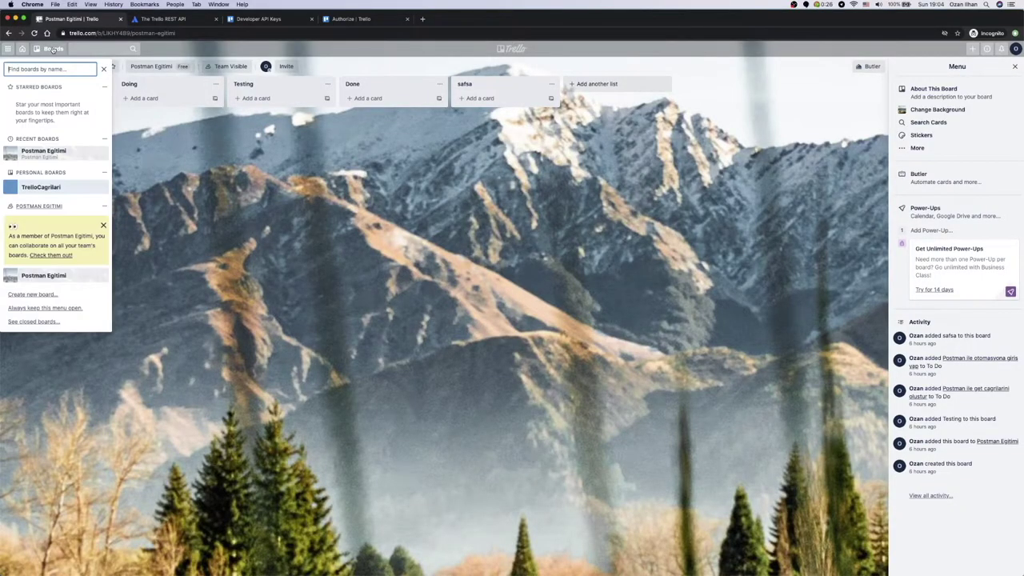
{"action": "left_click", "coordinate": [66, 188]}
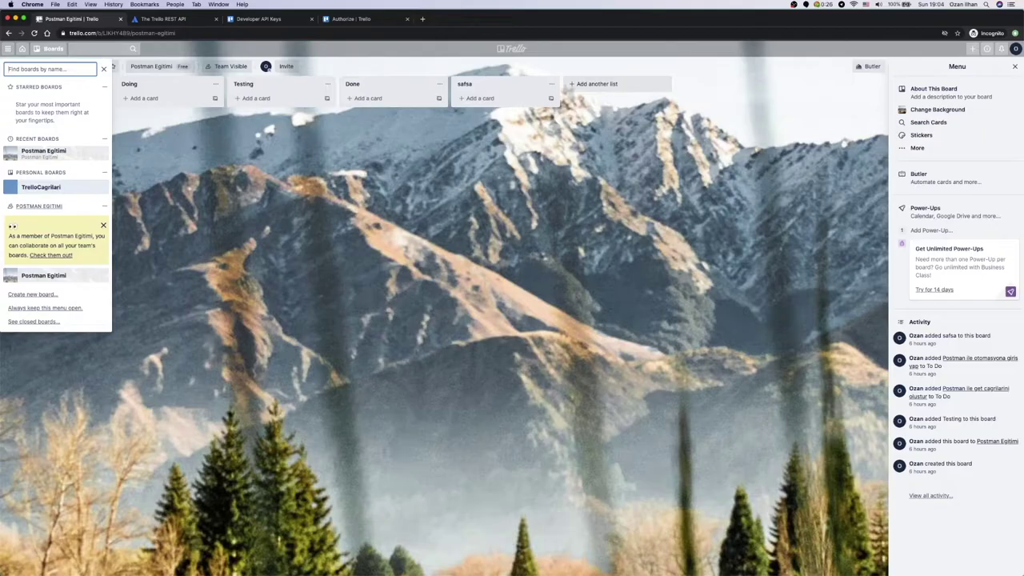
- Send the same board creation request again from Postman and check Trello's boards list in the browser
{"action": "key", "text": "super+Tab"}
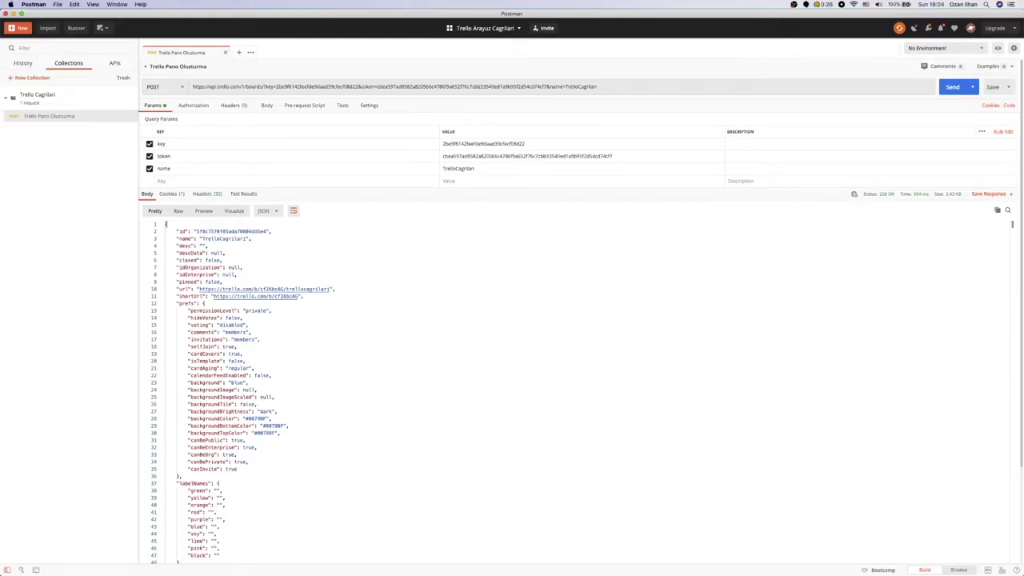
{"action": "left_click", "coordinate": [957, 87]}
{"action": "key", "text": "super+Tab"}
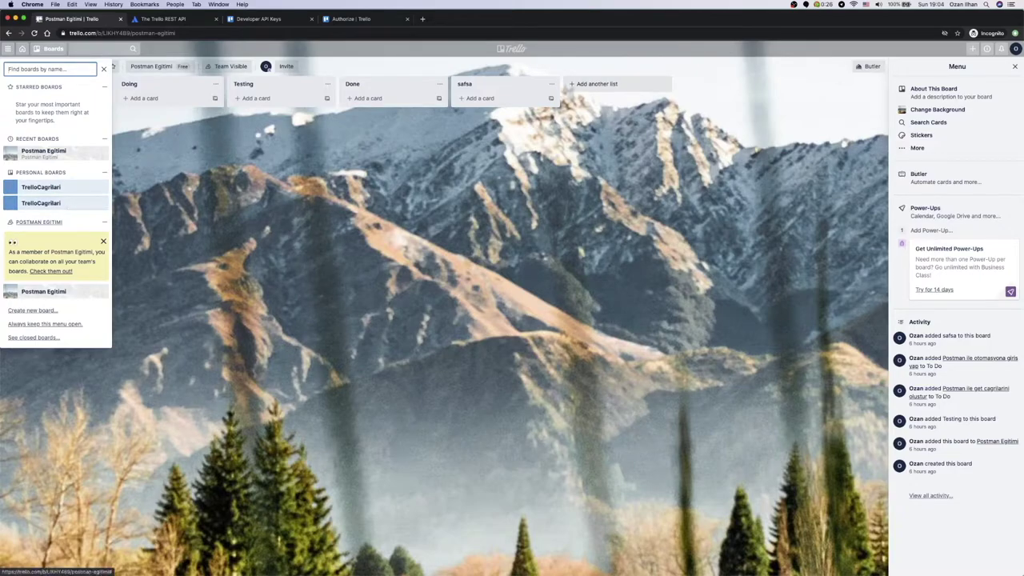
- In Postman, change the name parameter to "TrelloUdemy" and send the request to create another board
{"action": "key", "text": "super+Tab"}
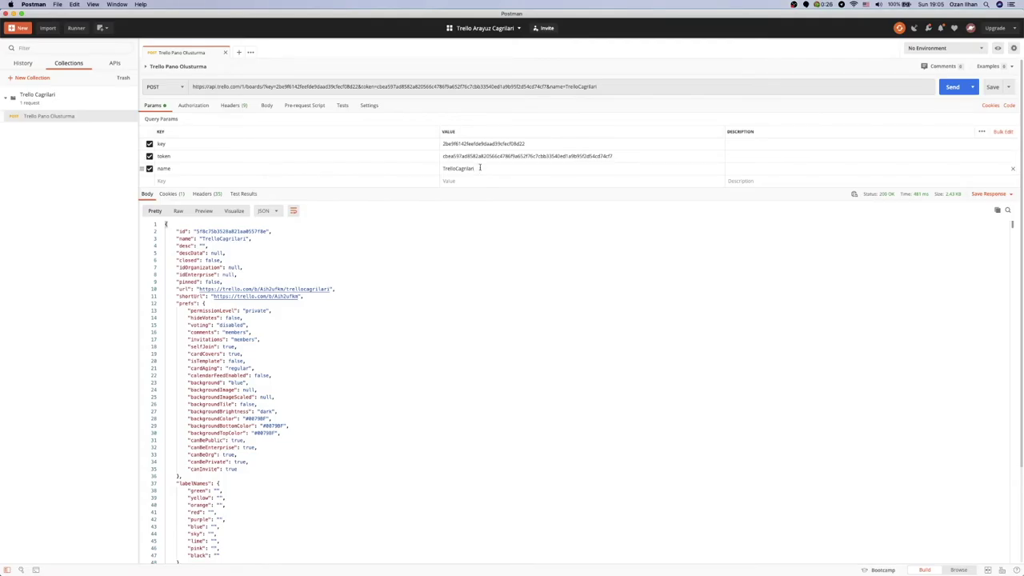
{"action": "key", "text": "BackSpace"}
{"action": "key", "text": "BackSpace"}
{"action": "key", "text": "BackSpace"}
{"action": "key", "text": "BackSpace"}
{"action": "key", "text": "BackSpace"}
{"action": "key", "text": "BackSpace"}
{"action": "key", "text": "BackSpace"}
{"action": "key", "text": "BackSpace"}
{"action": "key", "text": "BackSpace"}
{"action": "type", "text": "Udem"}
{"action": "left_click", "coordinate": [954, 88]}
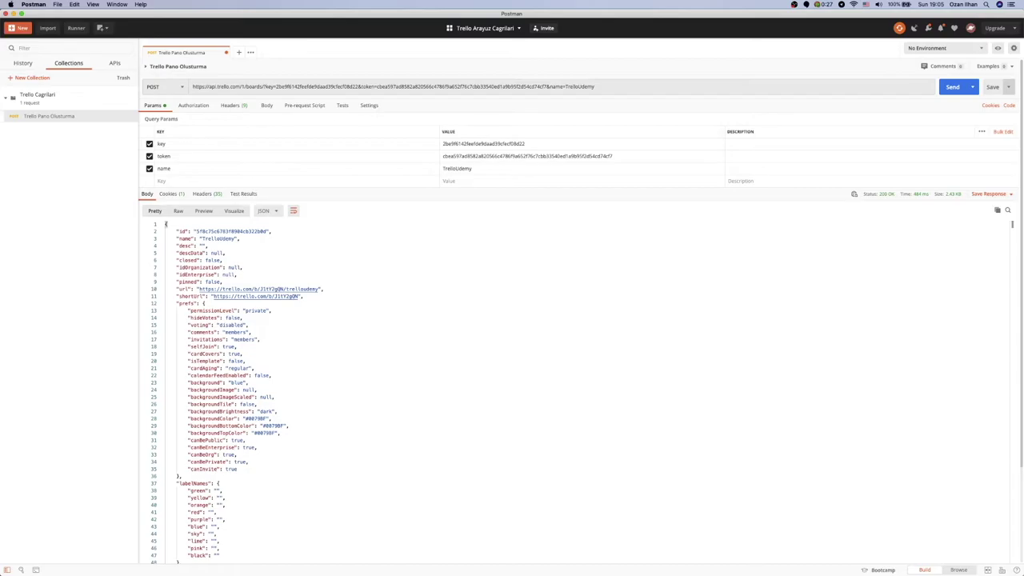
- Switch to Trello in the browser and open the TrelloUdemy board
{"action": "key", "text": "super+Tab"}
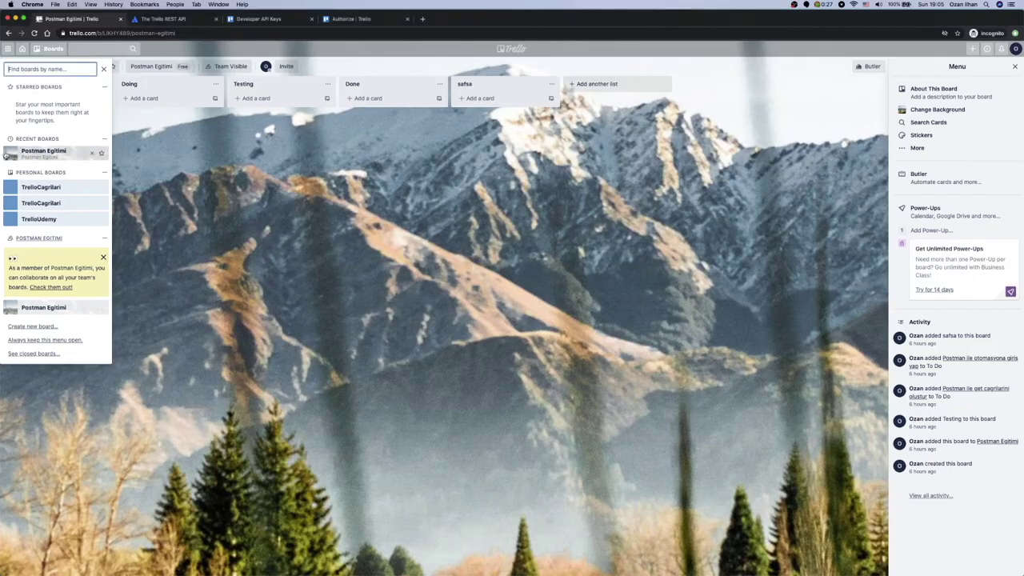
{"action": "left_click", "coordinate": [57, 225]}
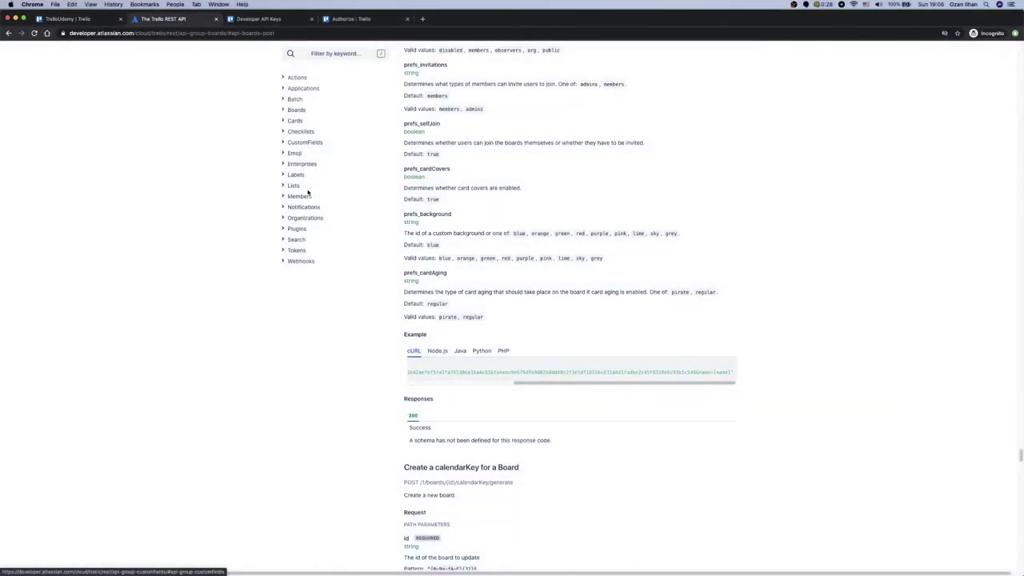
- In the Trello REST API reference, copy the request URL from the cURL example under Create a new List
{"action": "left_click", "coordinate": [294, 185]}
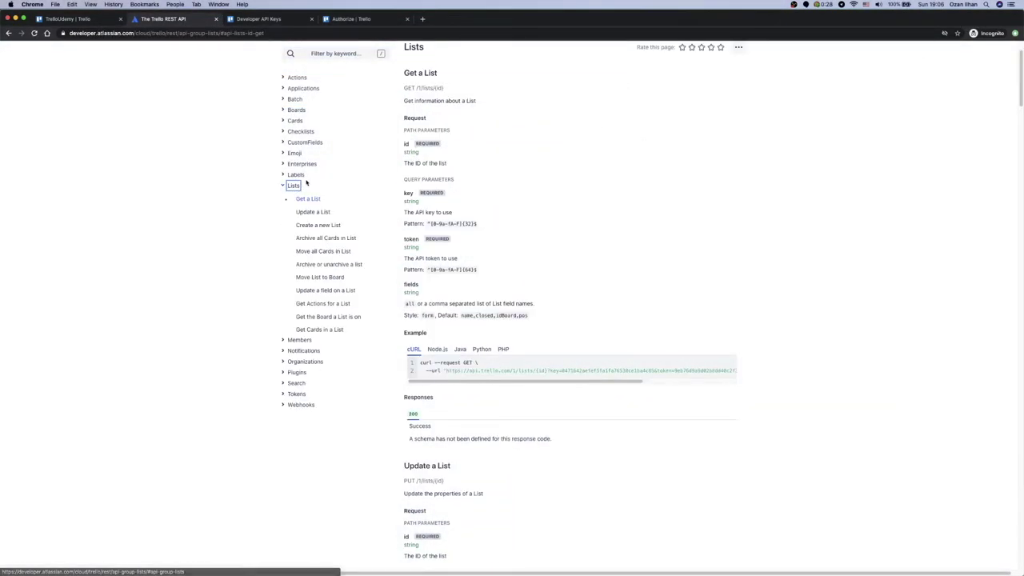
{"action": "left_click", "coordinate": [317, 227]}
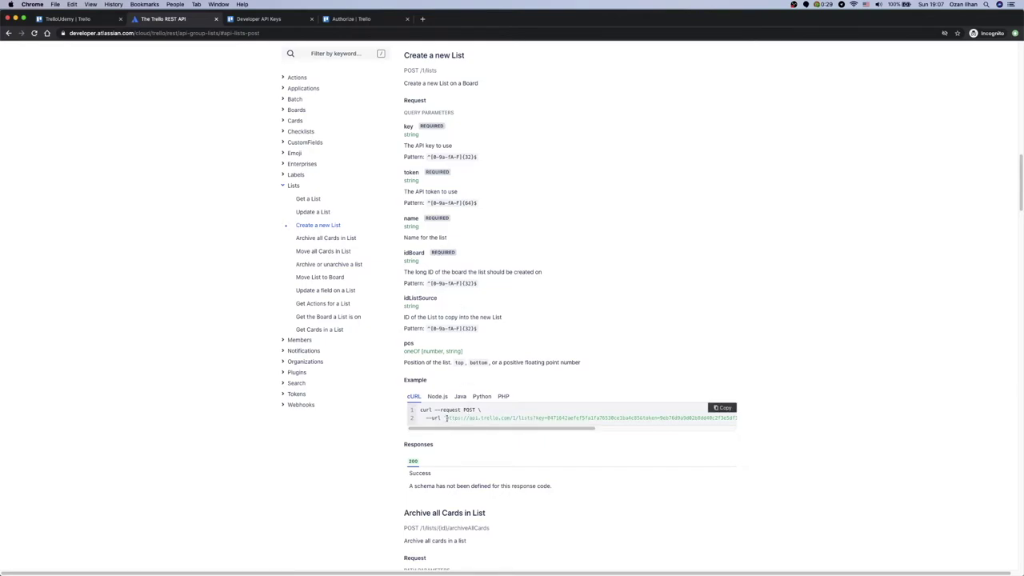
{"action": "left_click_drag", "start_coordinate": [445, 418], "coordinate": [730, 417]}
{"action": "key", "text": "super+c"}
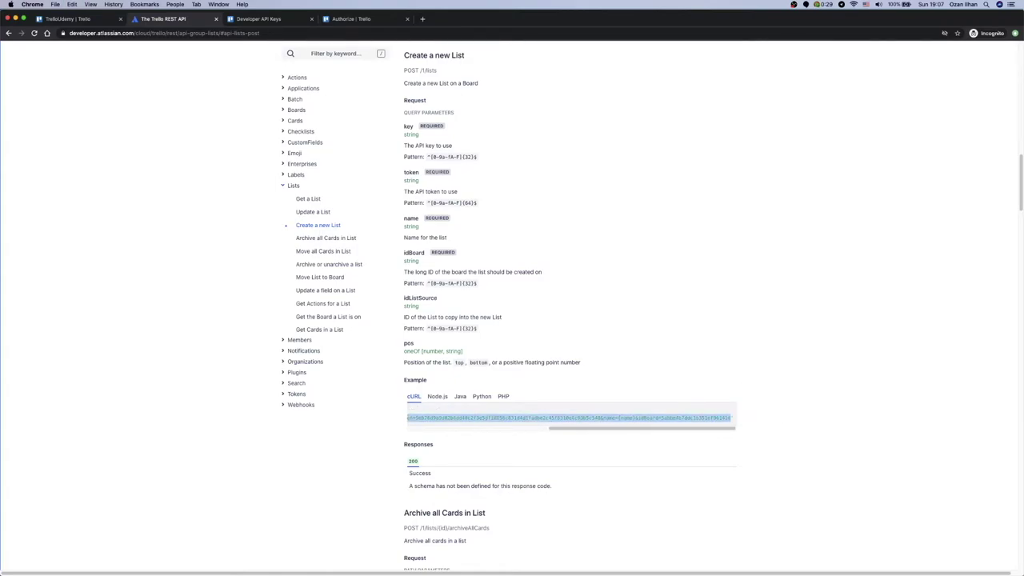
- Switch to Postman, save the board request and add a request named "Trello Liste Olusturma" to the Trello Cagrilari collection
{"action": "key", "text": "super+Tab"}
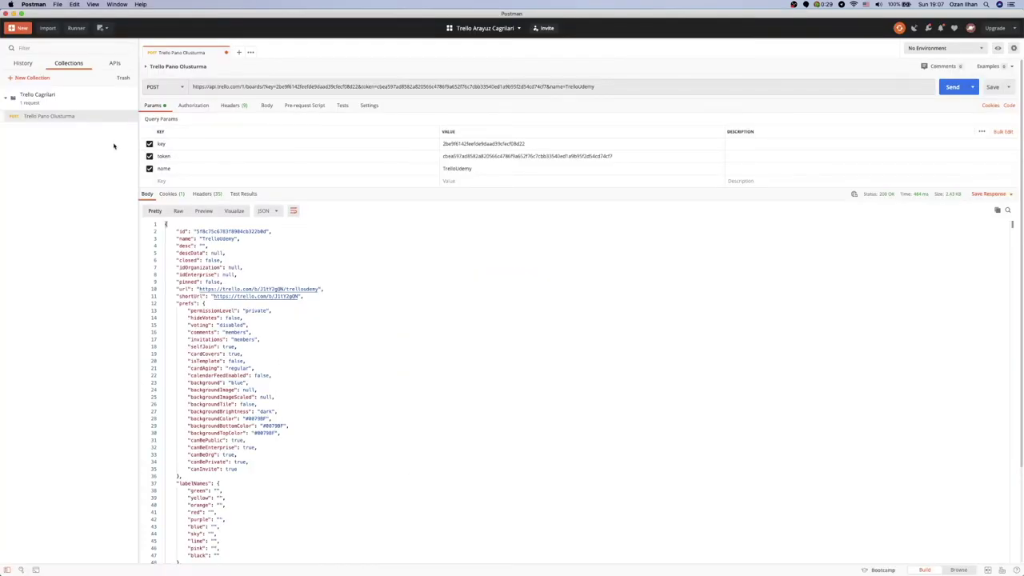
{"action": "left_click", "coordinate": [989, 89]}
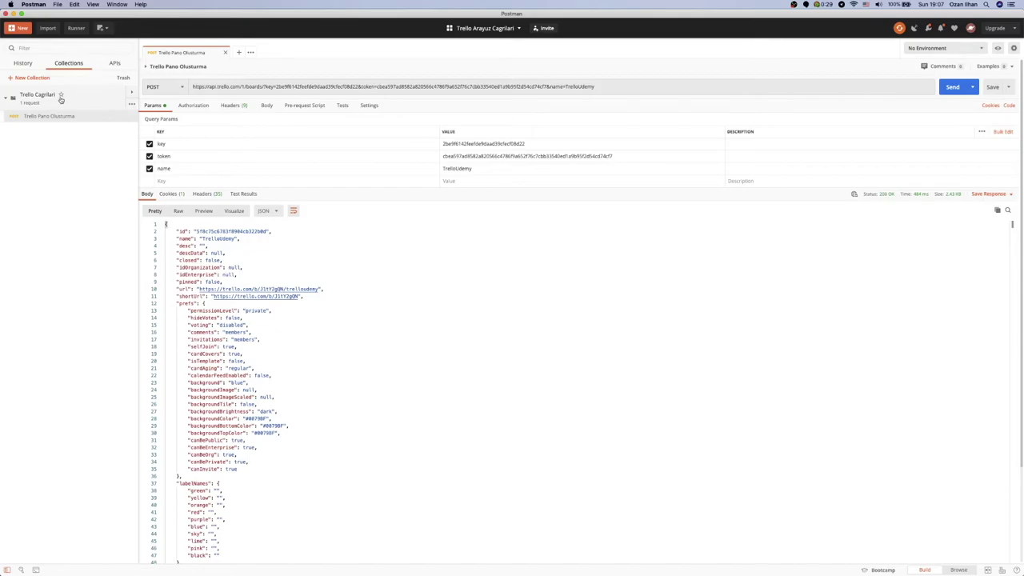
{"action": "left_click", "coordinate": [131, 104]}
{"action": "left_click", "coordinate": [88, 251]}
{"action": "type", "text": "Trello Liste Olusturma"}
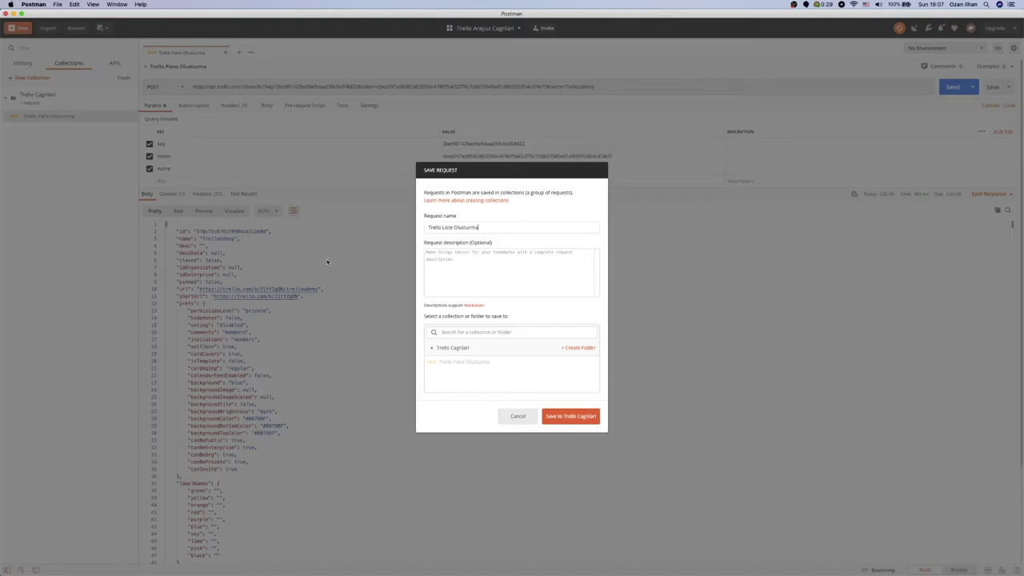
{"action": "left_click", "coordinate": [578, 414]}
- Open the Trello Liste Olusturma request, set its method to POST and paste the copied URL with its API key and token
{"action": "left_click", "coordinate": [86, 129]}
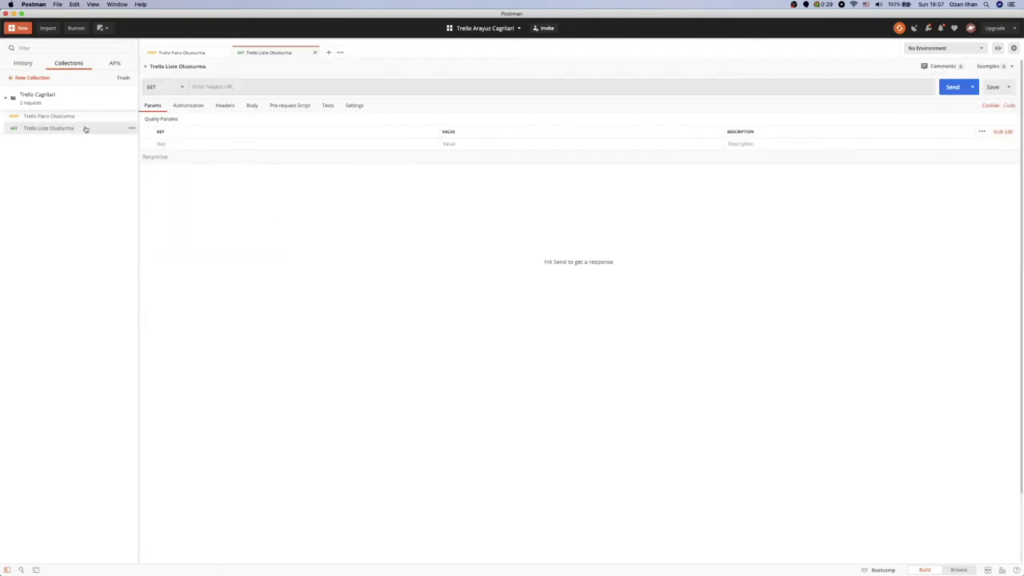
{"action": "left_click", "coordinate": [177, 90]}
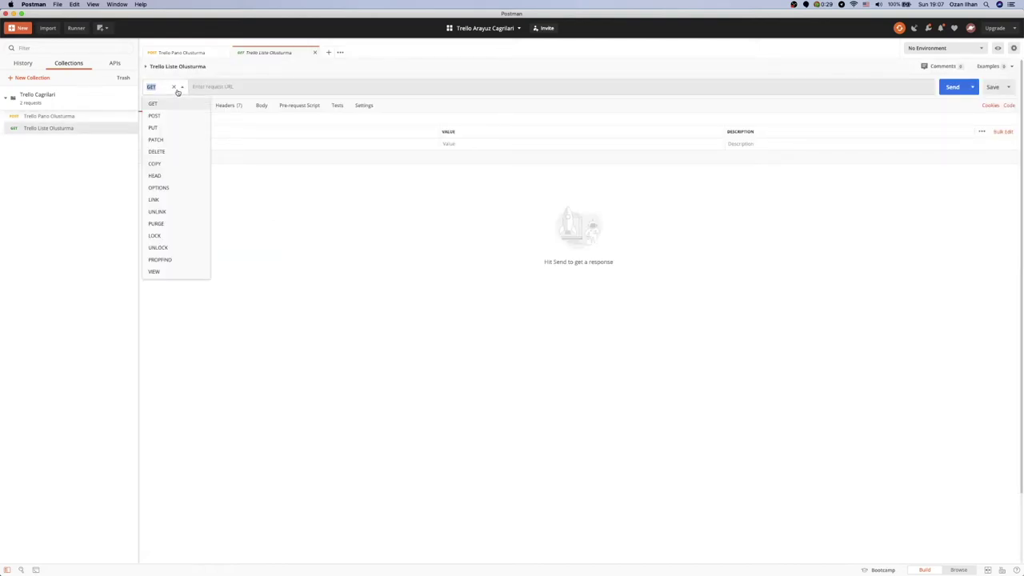
{"action": "left_click", "coordinate": [171, 117]}
{"action": "left_click", "coordinate": [223, 87]}
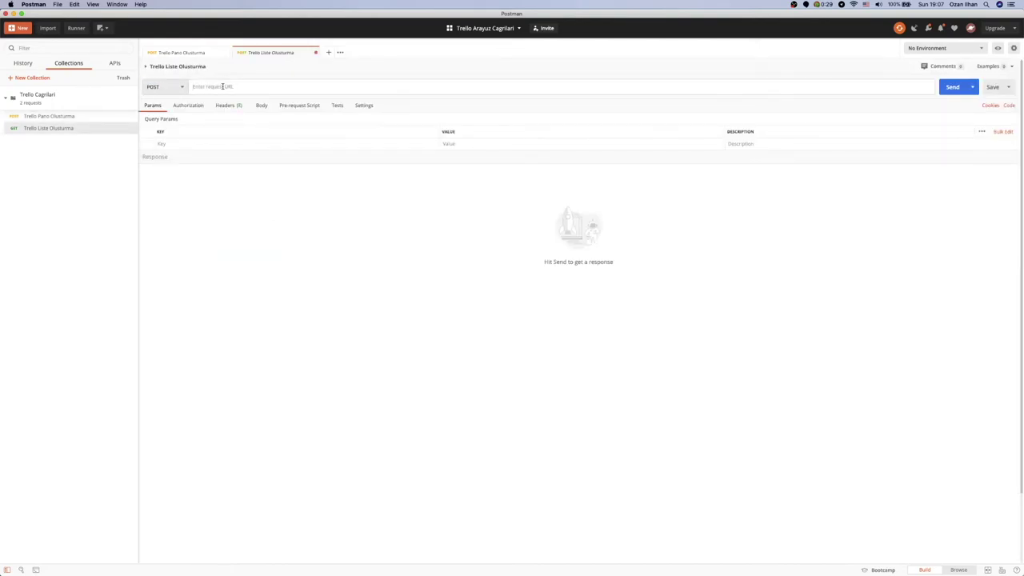
{"action": "key", "text": "super+v"}
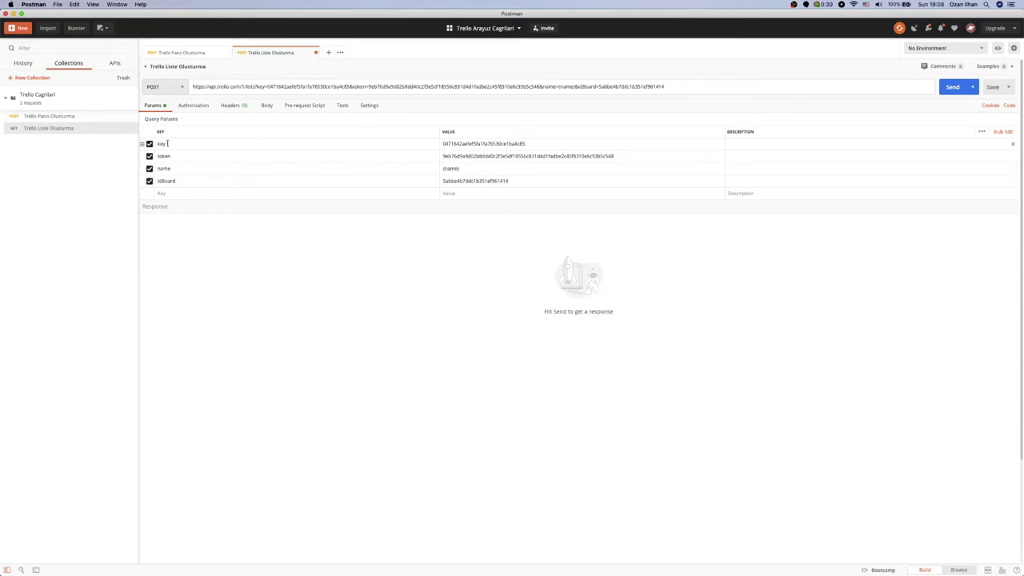
- Replace the API key and token in the Trello Liste Olusturma request with the ones from the Trello Pano Olusturma request
{"action": "left_click", "coordinate": [72, 117]}
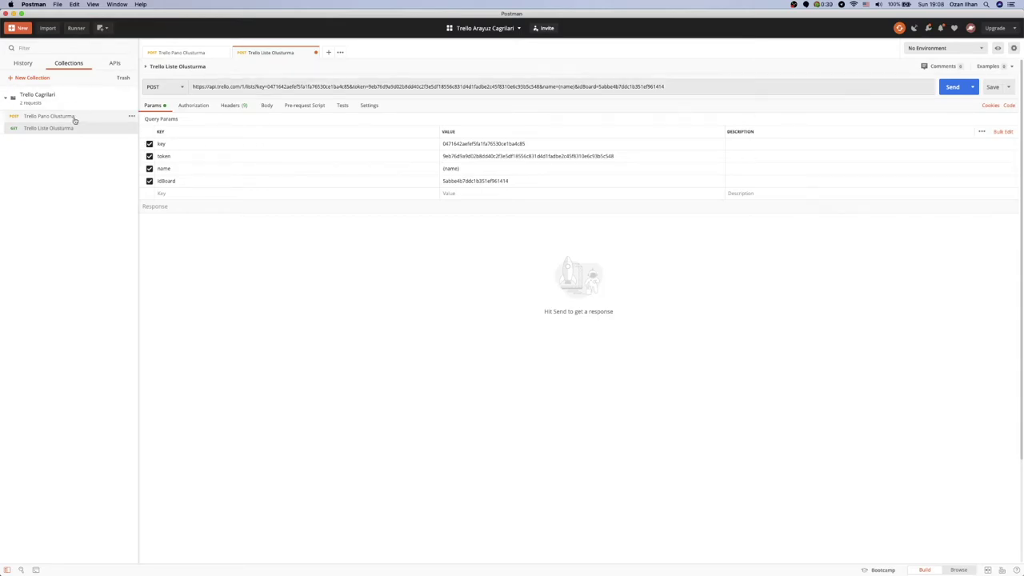
{"action": "double_click", "coordinate": [516, 143]}
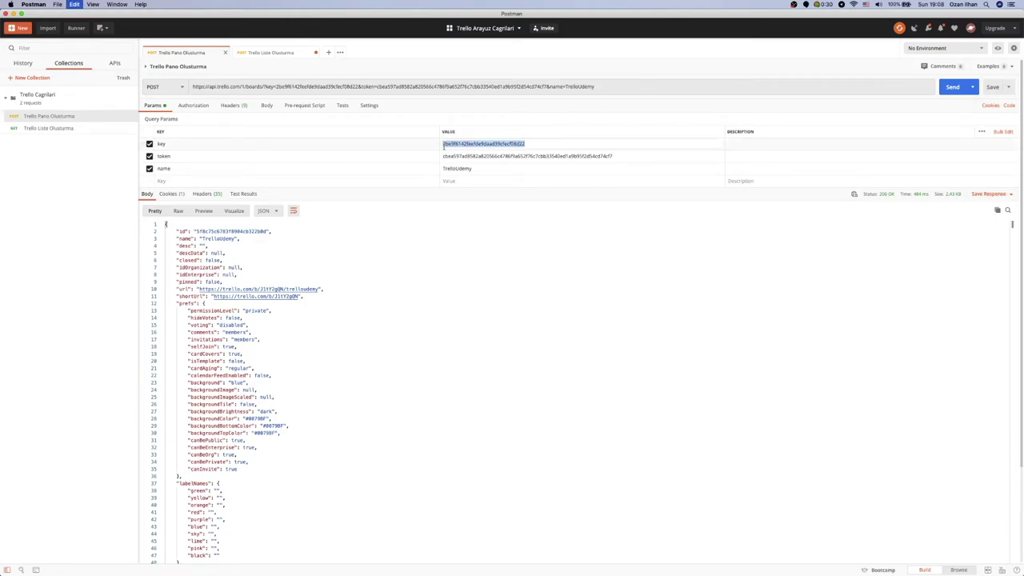
{"action": "left_click", "coordinate": [80, 128]}
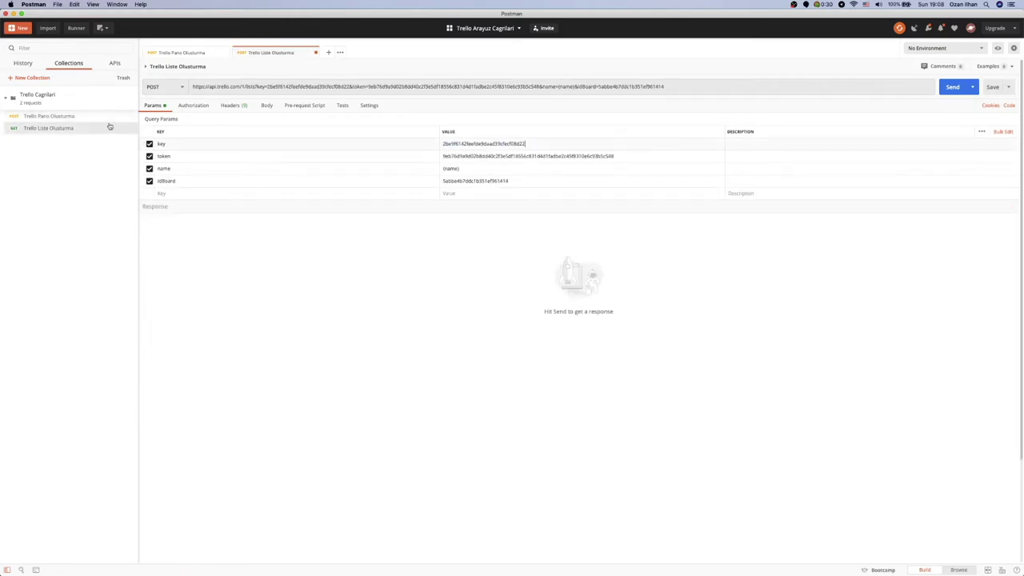
{"action": "left_click", "coordinate": [72, 117]}
{"action": "double_click", "coordinate": [528, 156]}
{"action": "left_click", "coordinate": [72, 128]}
{"action": "double_click", "coordinate": [473, 157]}
{"action": "key", "text": "super+v"}
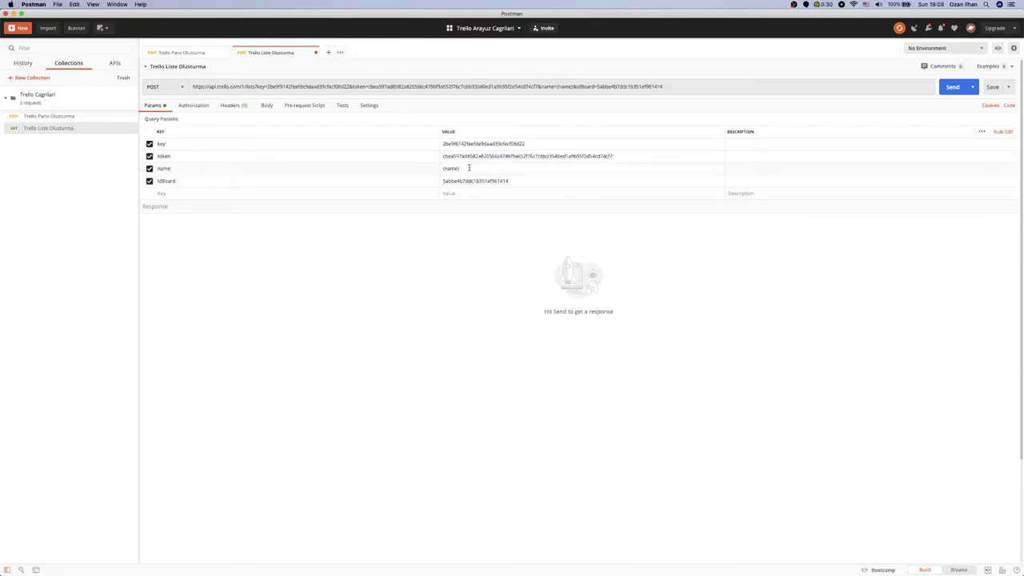
- Set the name parameter of the list request to UdemyTesting
{"action": "double_click", "coordinate": [468, 169]}
{"action": "type", "text": "Udemy"}
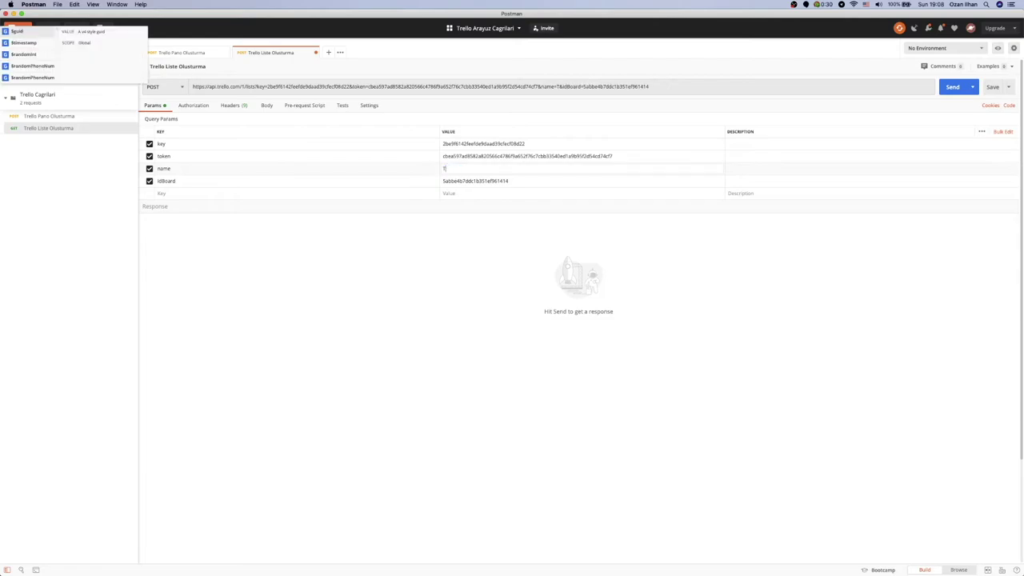
{"action": "type", "text": "Testing"}
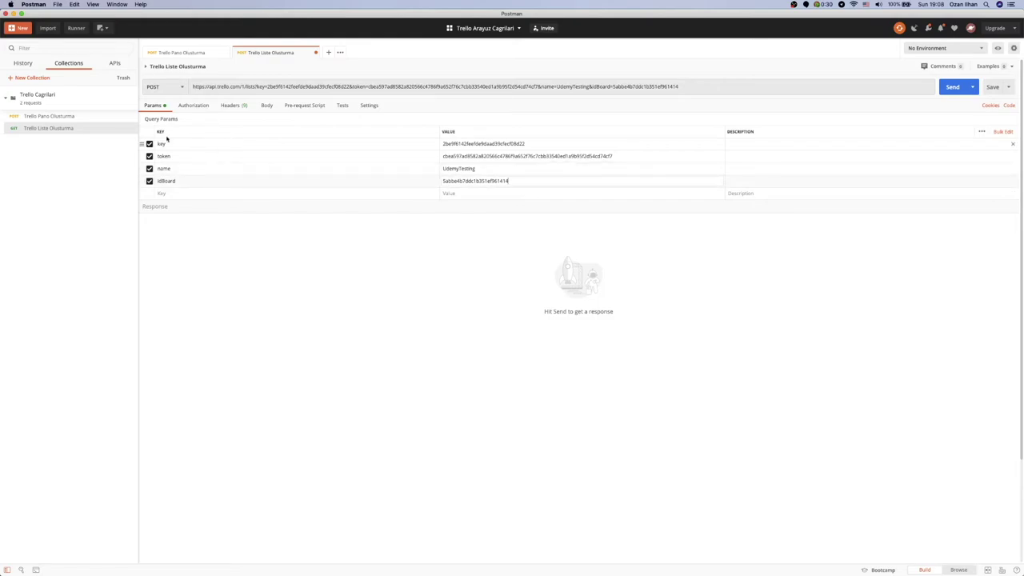
- Copy the board ID from the Trello Pano Olusturma response into the list request's idBoard parameter
{"action": "left_click", "coordinate": [83, 117]}
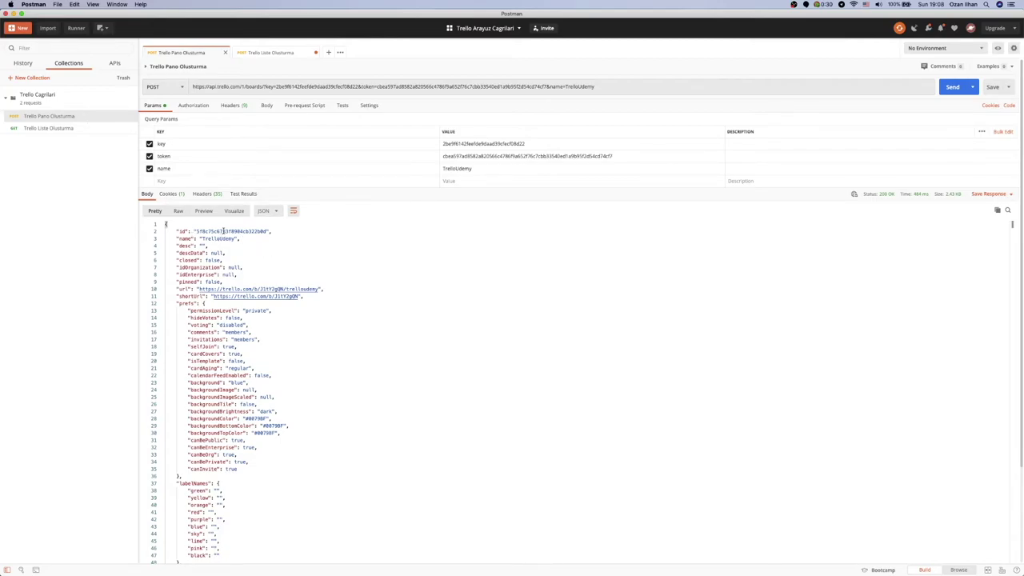
{"action": "double_click", "coordinate": [223, 231]}
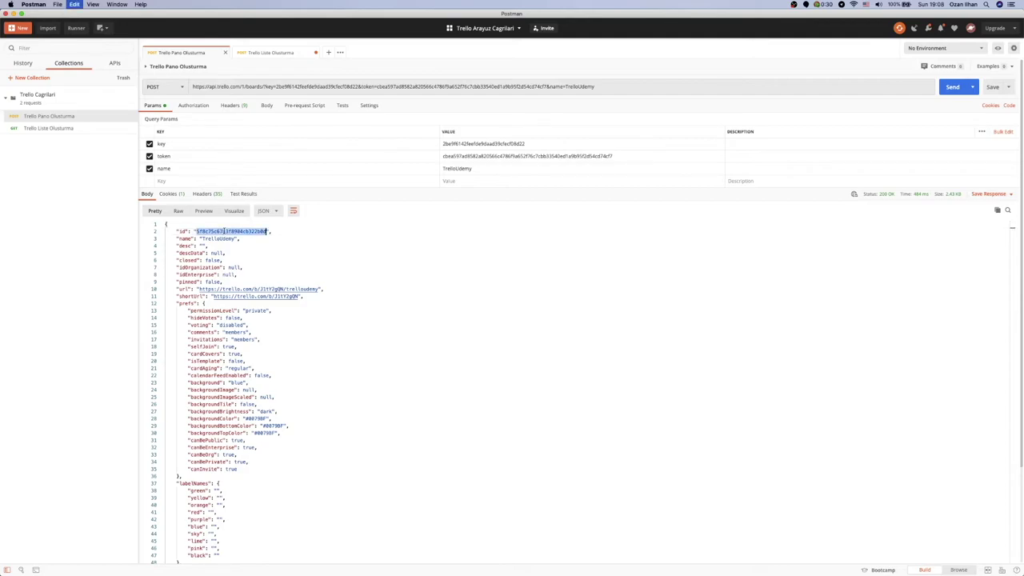
{"action": "left_click", "coordinate": [76, 129]}
{"action": "double_click", "coordinate": [465, 181]}
{"action": "key", "text": "super+v"}
{"action": "left_click", "coordinate": [482, 283]}
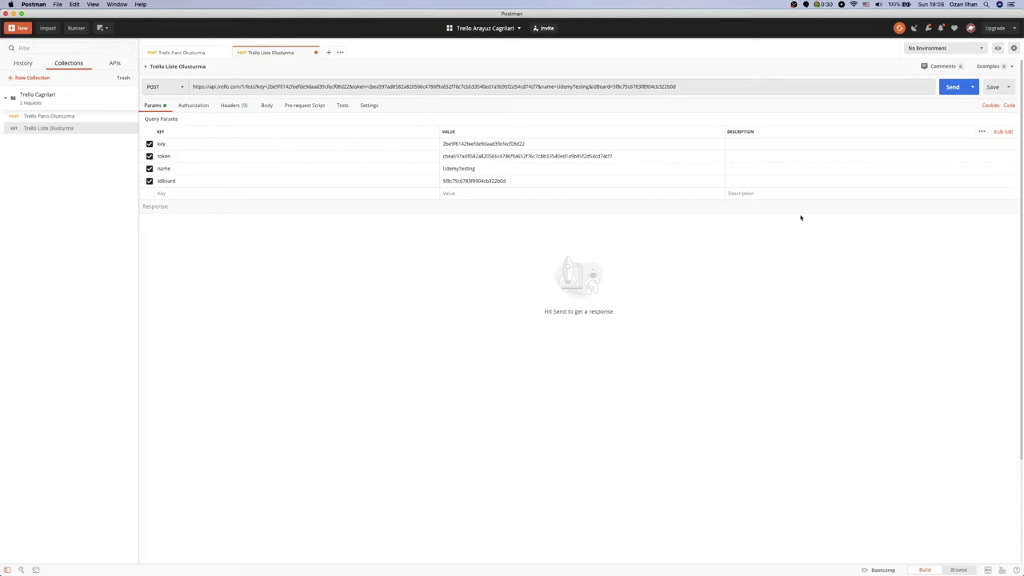
- Send the UdemyTesting list request and examine the response's status and list ID
{"action": "left_click", "coordinate": [952, 86]}
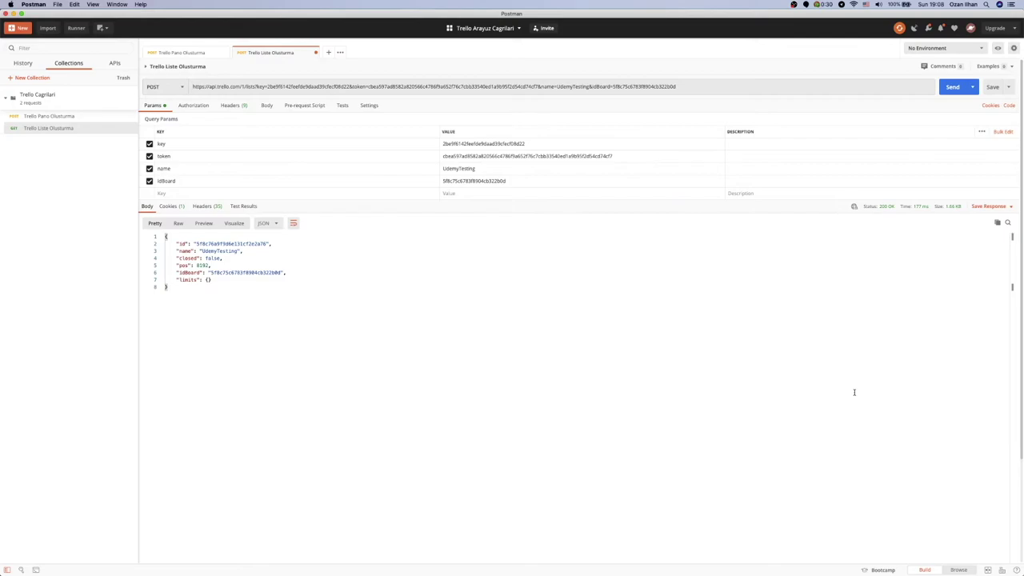
{"action": "mouse_move", "coordinate": [886, 209]}
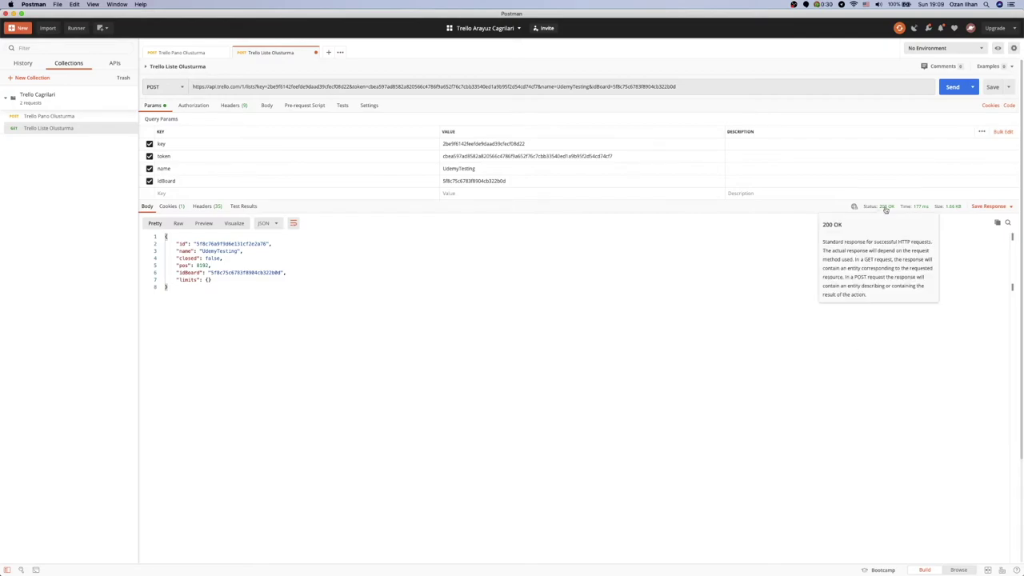
{"action": "left_click", "coordinate": [714, 273]}
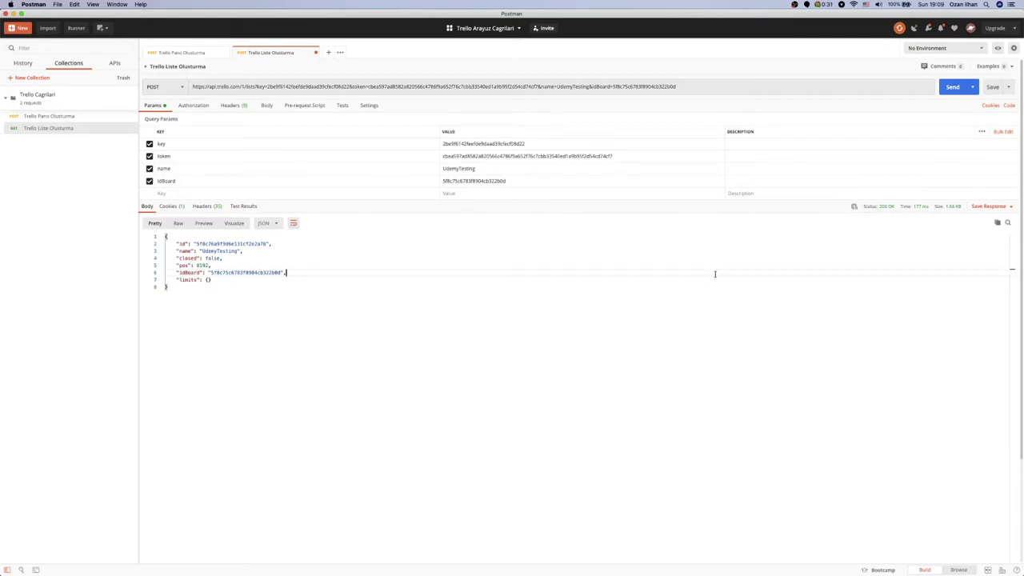
{"action": "left_click", "coordinate": [379, 246]}
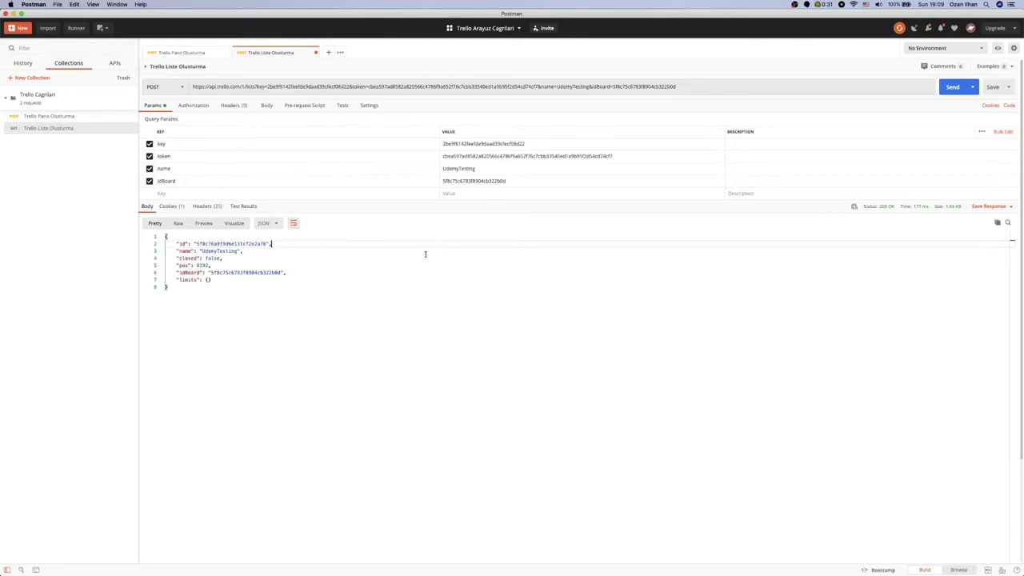
{"action": "double_click", "coordinate": [222, 243]}
{"action": "left_click", "coordinate": [225, 244]}
- Switch to the TrelloUdemy board in the browser and move the UdemyTesting list between To Do and Doing
{"action": "key", "text": "super+Tab"}
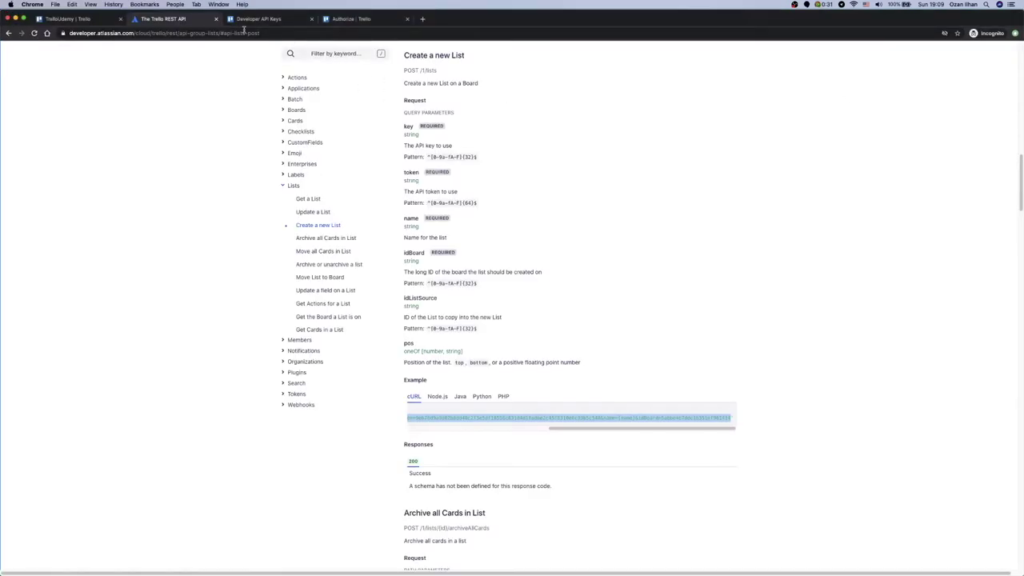
{"action": "left_click", "coordinate": [88, 21]}
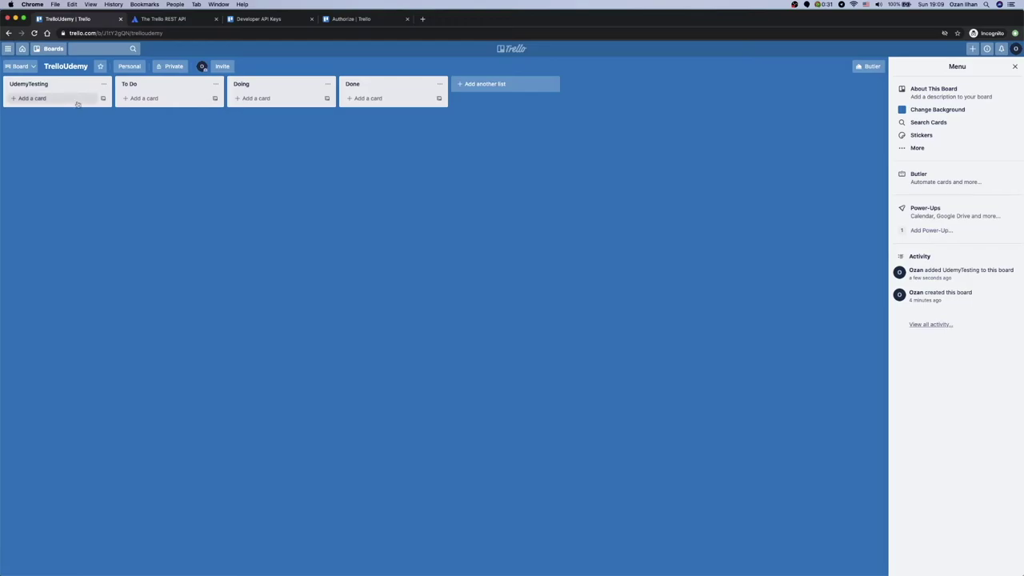
{"action": "left_click_drag", "start_coordinate": [75, 85], "coordinate": [177, 86]}
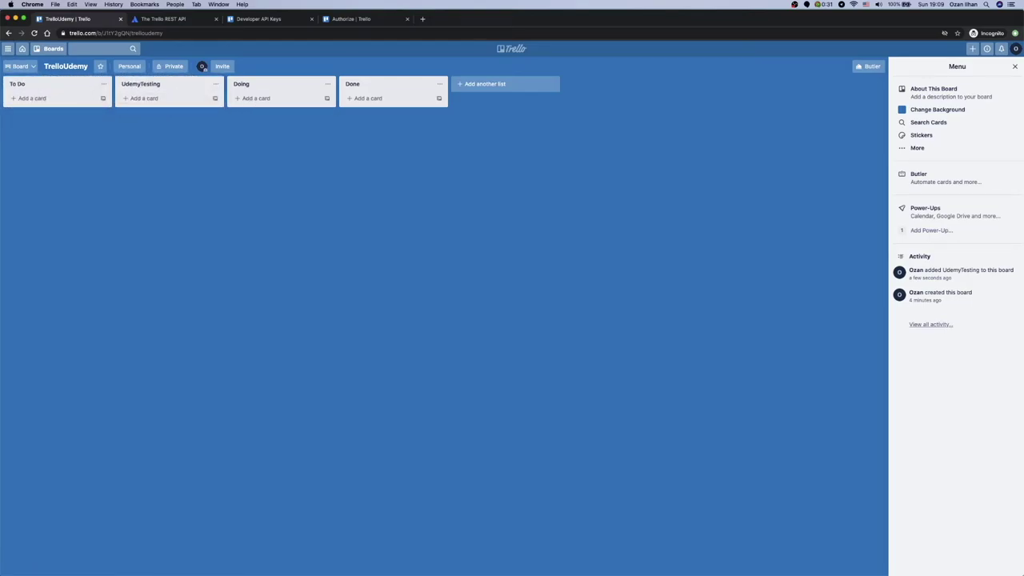
- Switch to Postman, set the list request's name parameter to "Test Ediliyor" and send the request
{"action": "key", "text": "super+Tab"}
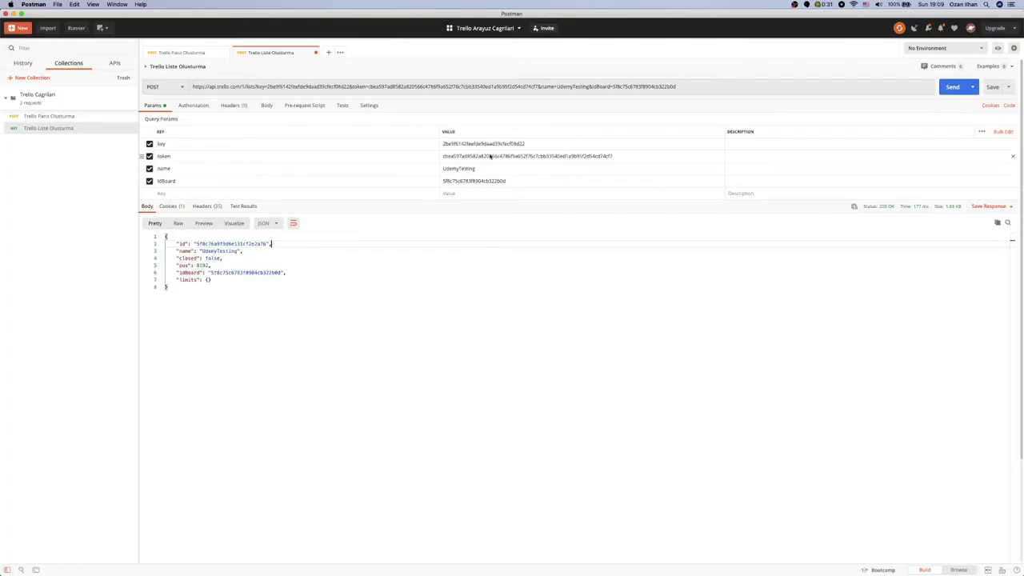
{"action": "double_click", "coordinate": [482, 170]}
{"action": "type", "text": "Test Ediliyor"}
{"action": "left_click", "coordinate": [952, 87]}
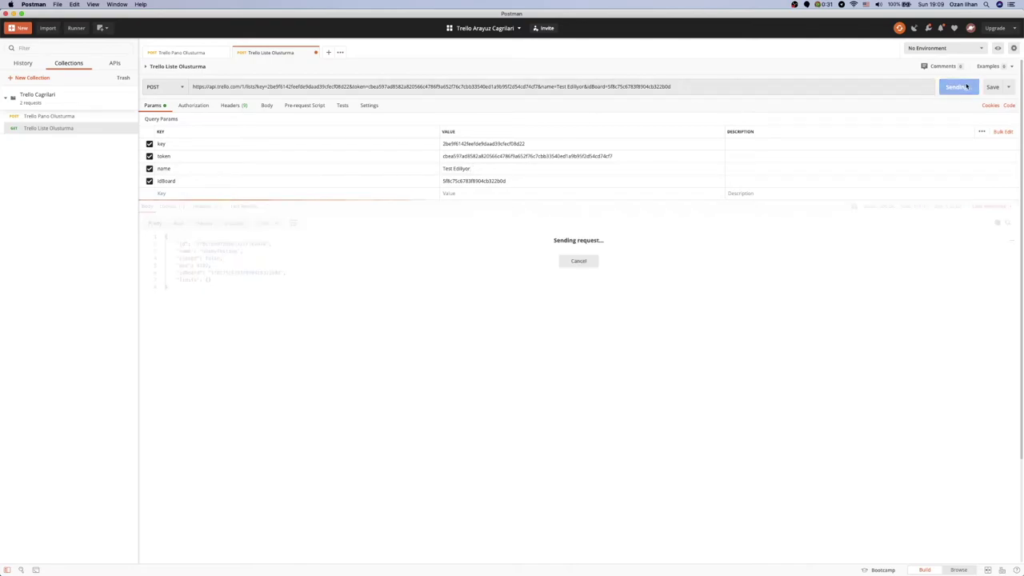
- Switch to the TrelloUdemy board in the browser and move the Test Ediliyor list between Doing and Done
{"action": "key", "text": "super+Tab"}
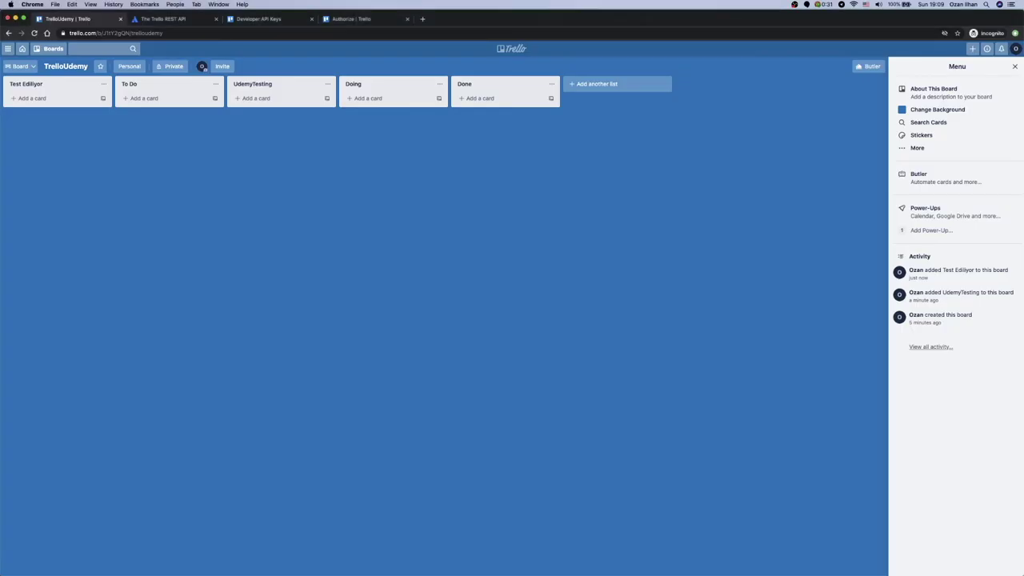
{"action": "left_click_drag", "start_coordinate": [64, 91], "coordinate": [404, 98]}
{"action": "left_click", "coordinate": [480, 98]}
{"action": "left_click", "coordinate": [276, 181]}
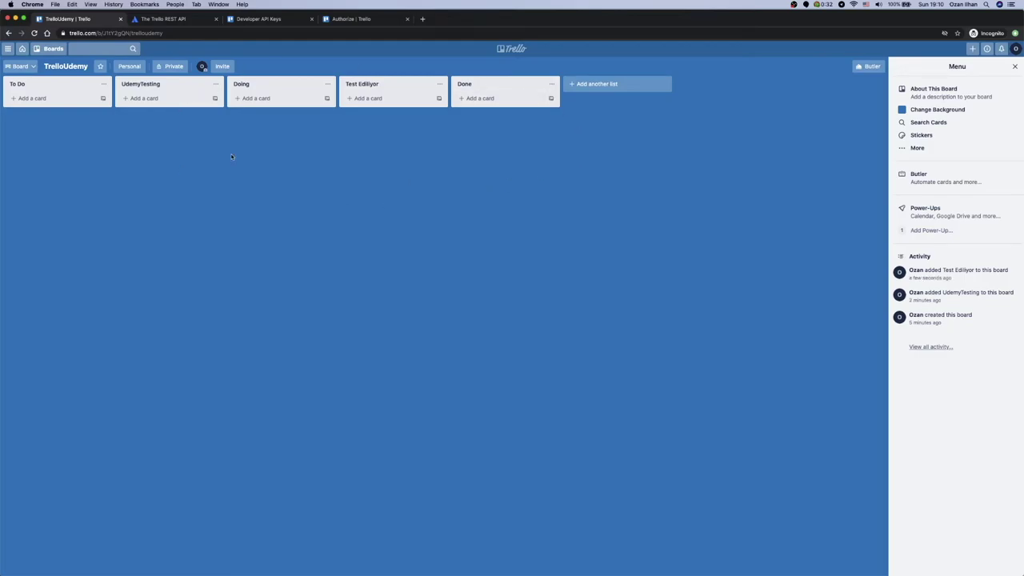
- In the Trello REST API reference, collapse Lists, expand Cards and open the Create a new Card entry
{"action": "left_click", "coordinate": [180, 18]}
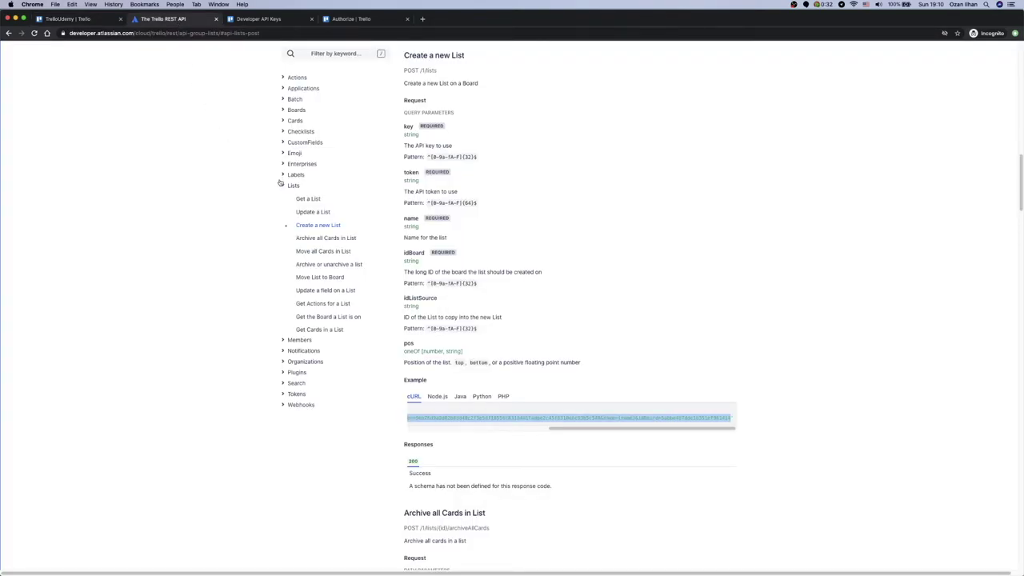
{"action": "left_click", "coordinate": [283, 185]}
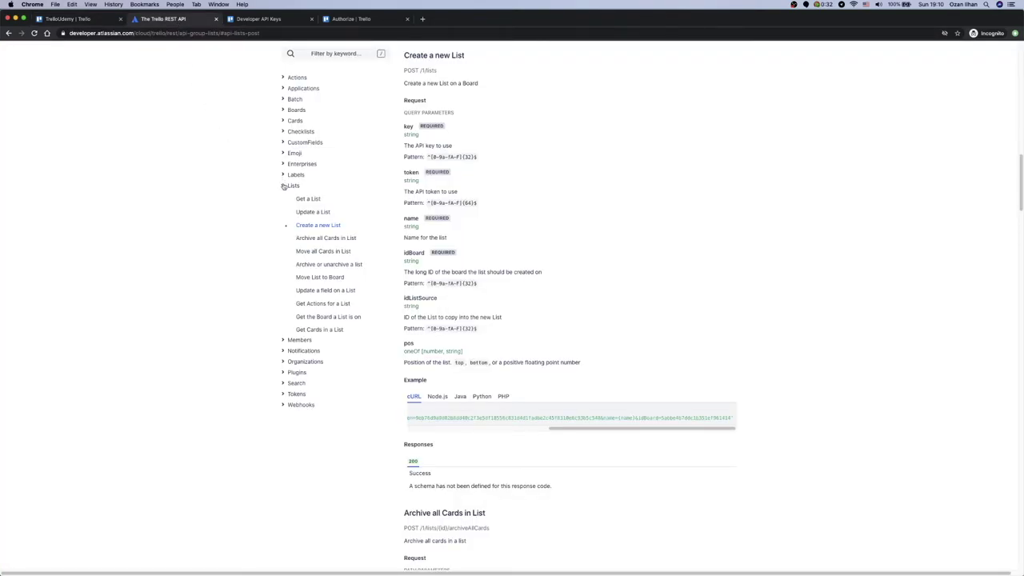
{"action": "left_click", "coordinate": [283, 121]}
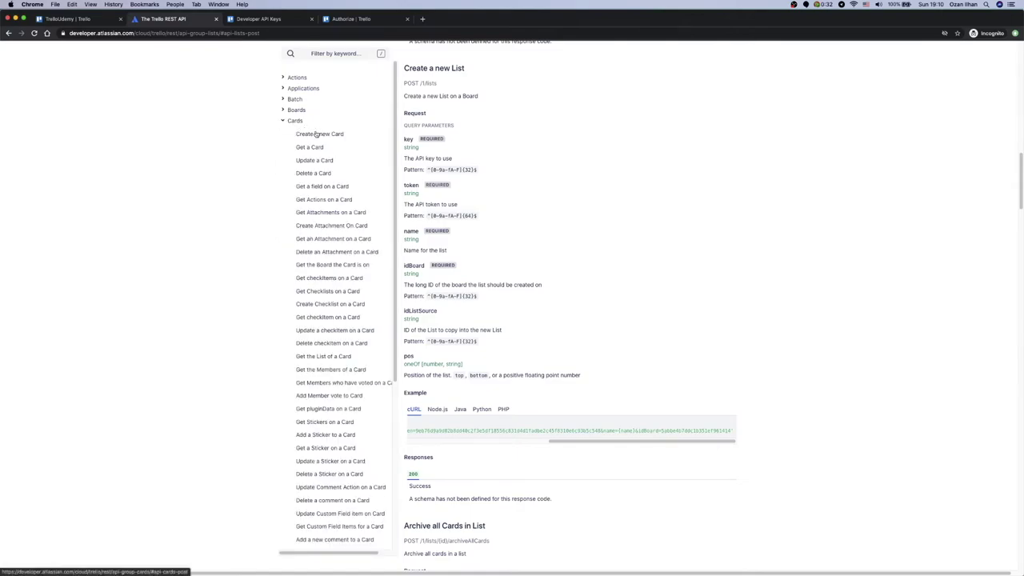
{"action": "left_click", "coordinate": [307, 133]}
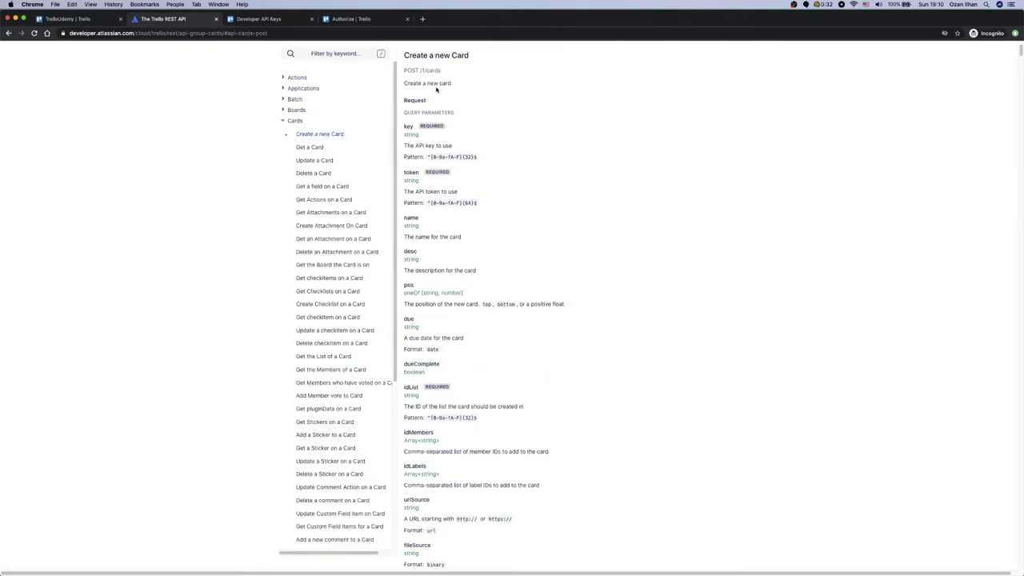
- Check the POST endpoint of Create a new Card and copy the request URL from its cURL example
{"action": "double_click", "coordinate": [413, 71]}
{"action": "left_click", "coordinate": [420, 72]}
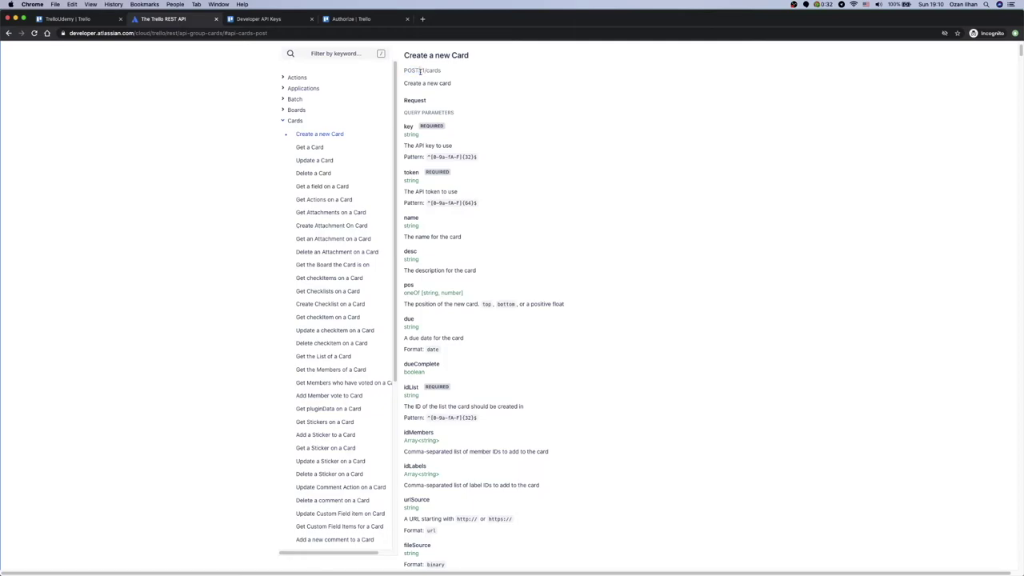
{"action": "triple_click", "coordinate": [435, 71]}
{"action": "scroll", "coordinate": [577, 306], "scroll_direction": "down", "scroll_amount": 10}
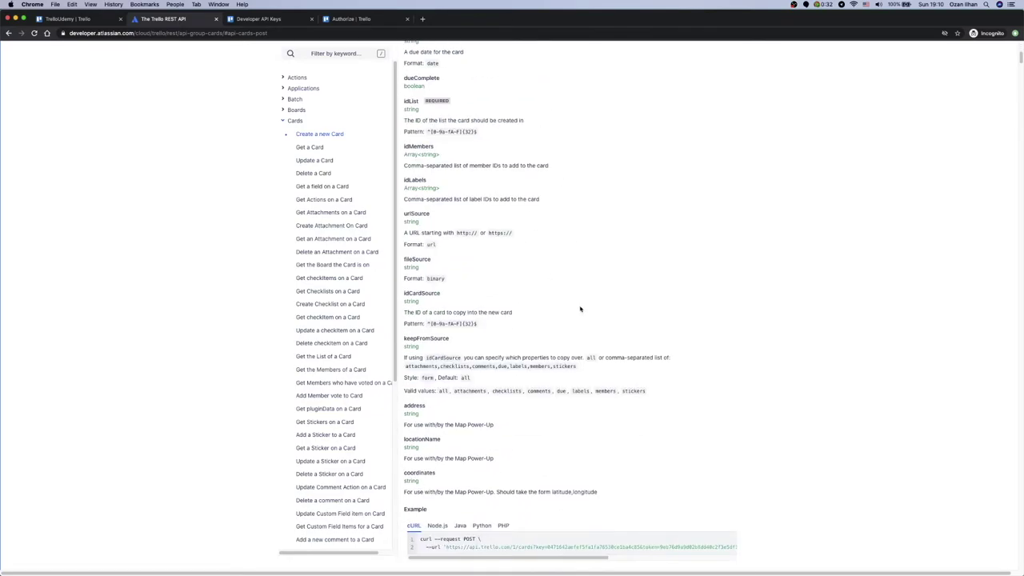
{"action": "left_click_drag", "start_coordinate": [445, 274], "coordinate": [765, 279]}
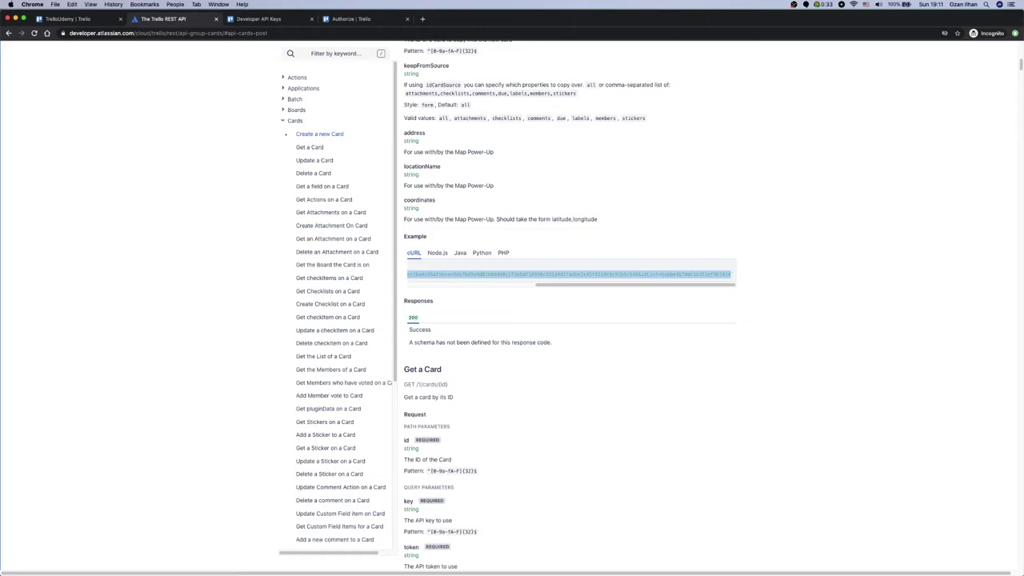
- Switch to Postman, save the list request and add a request named "Trello Kart Olusturma" to the Trello Cagrilari collection
{"action": "key", "text": "super+Tab"}
{"action": "left_click", "coordinate": [132, 104]}
{"action": "left_click", "coordinate": [80, 202]}
{"action": "type", "text": "Trello Kart Olusturm"}
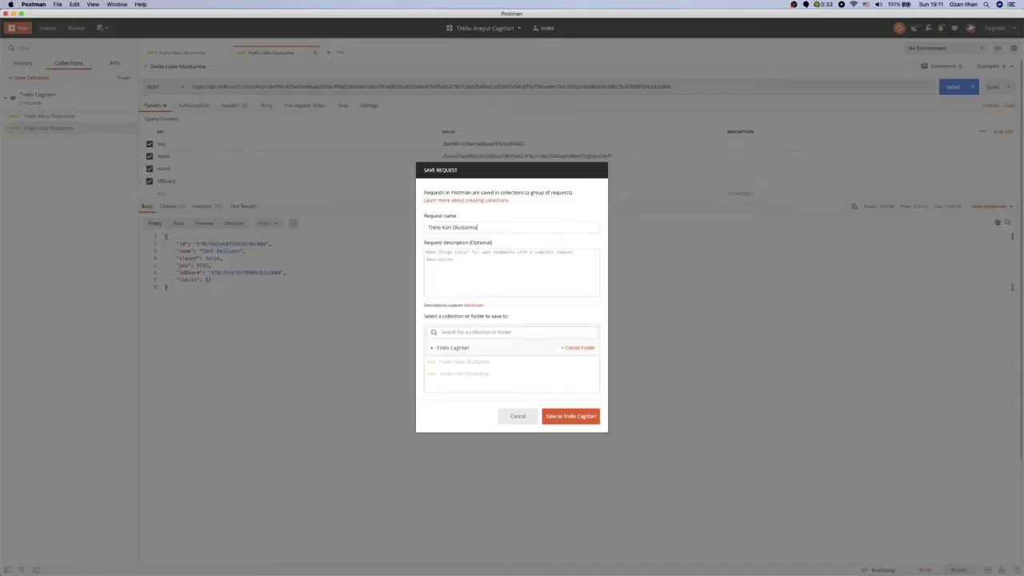
{"action": "type", "text": "a"}
{"action": "left_click", "coordinate": [574, 421]}
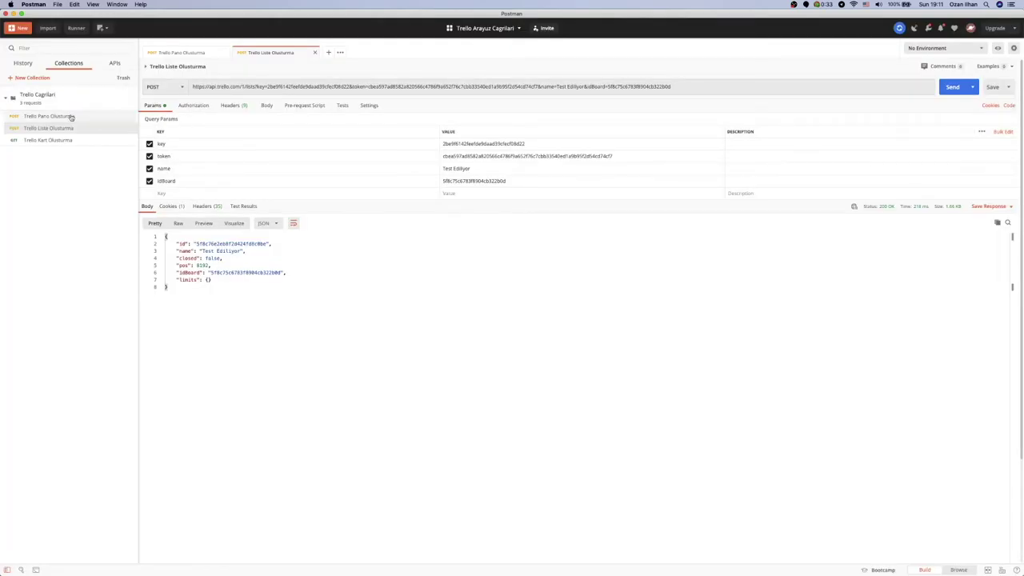
- Open the Trello Kart Olusturma request, set its method to POST and paste the copied URL with its API key and token
{"action": "left_click", "coordinate": [78, 140]}
{"action": "left_click", "coordinate": [172, 88]}
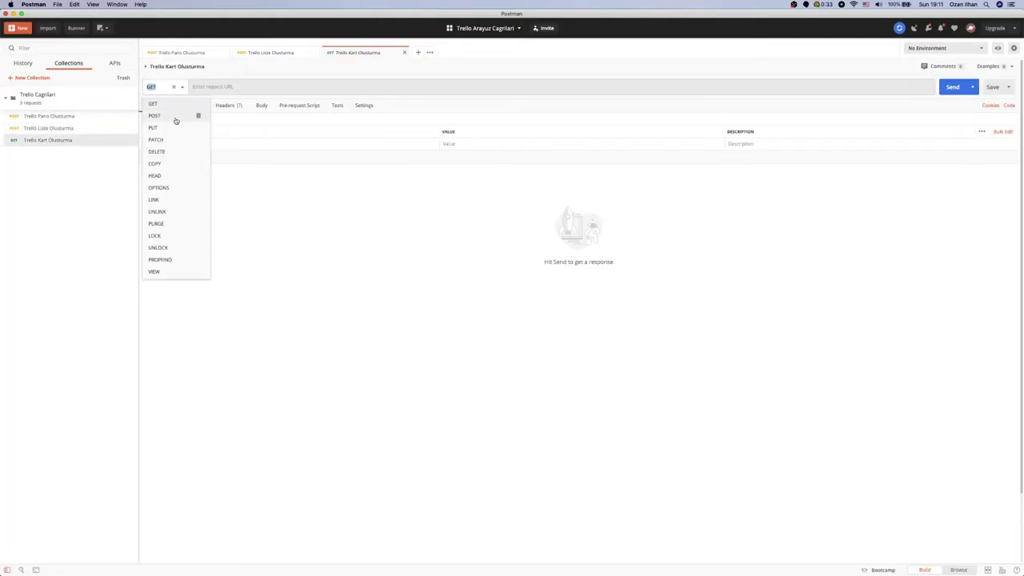
{"action": "left_click", "coordinate": [176, 120]}
{"action": "left_click", "coordinate": [195, 86]}
{"action": "key", "text": "cmd+v"}
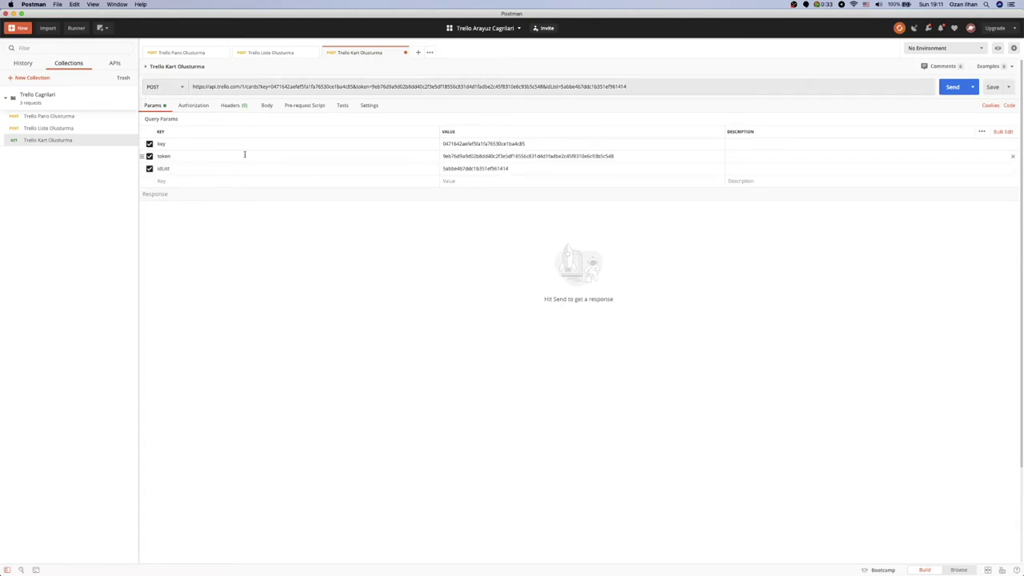
- Replace the API key and token in the Trello Kart Olusturma request with the ones from the Trello Liste Olusturma request
{"action": "left_click", "coordinate": [80, 128]}
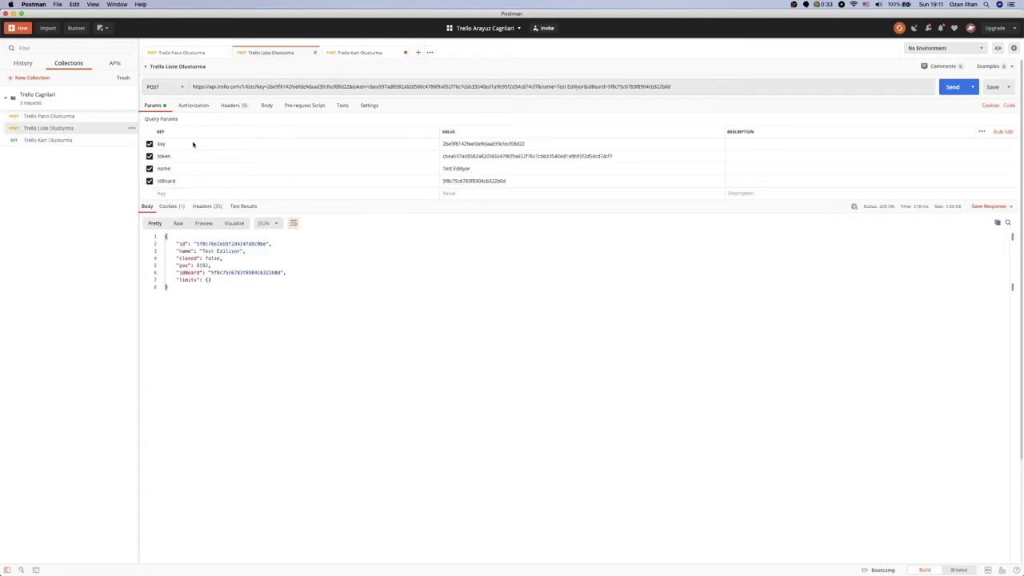
{"action": "double_click", "coordinate": [494, 142]}
{"action": "left_click", "coordinate": [96, 141]}
{"action": "double_click", "coordinate": [497, 156]}
{"action": "key", "text": "super+v"}
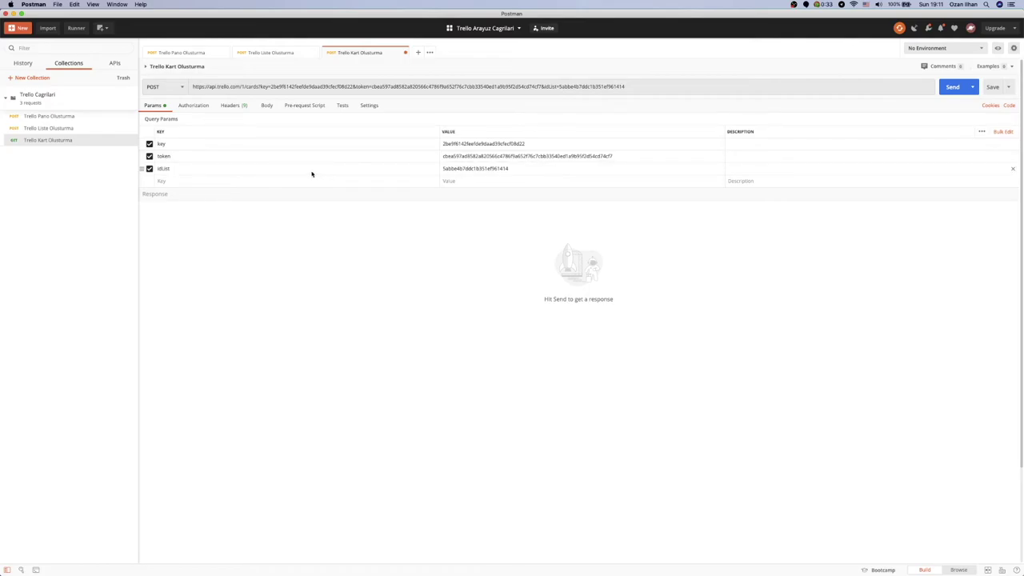
- Copy the id of the Test Ediliyor list from the Trello Liste Olusturma response into the idList parameter of Trello Kart Olusturma
{"action": "left_click", "coordinate": [60, 129]}
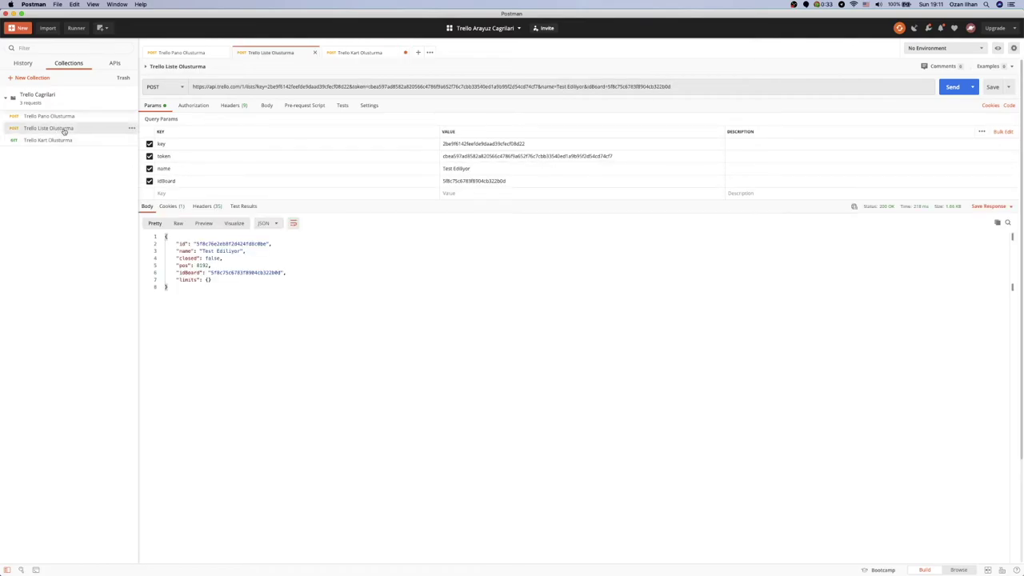
{"action": "double_click", "coordinate": [232, 243]}
{"action": "key", "text": "super+c"}
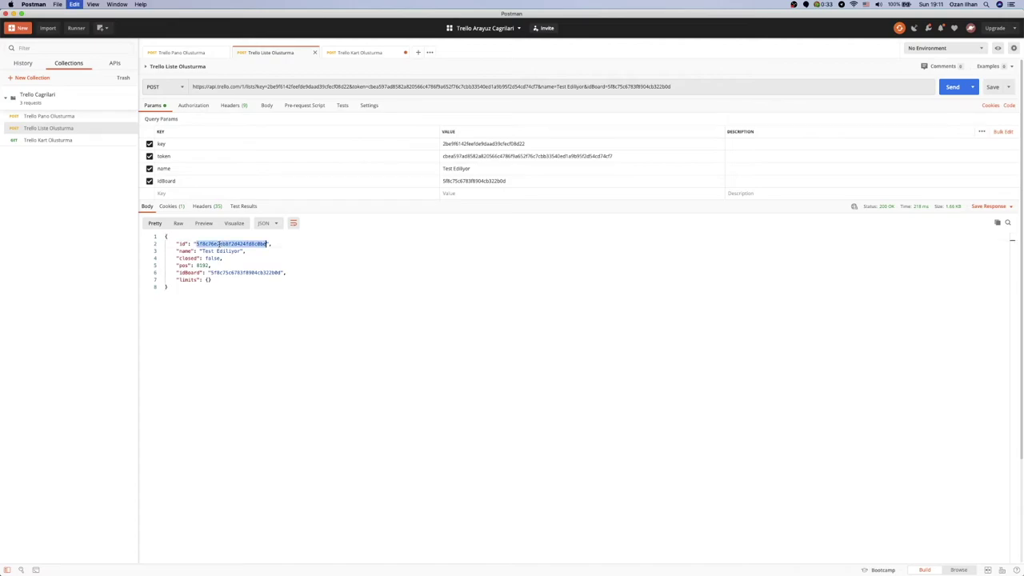
{"action": "left_click", "coordinate": [95, 141]}
{"action": "double_click", "coordinate": [472, 168]}
{"action": "key", "text": "super+v"}
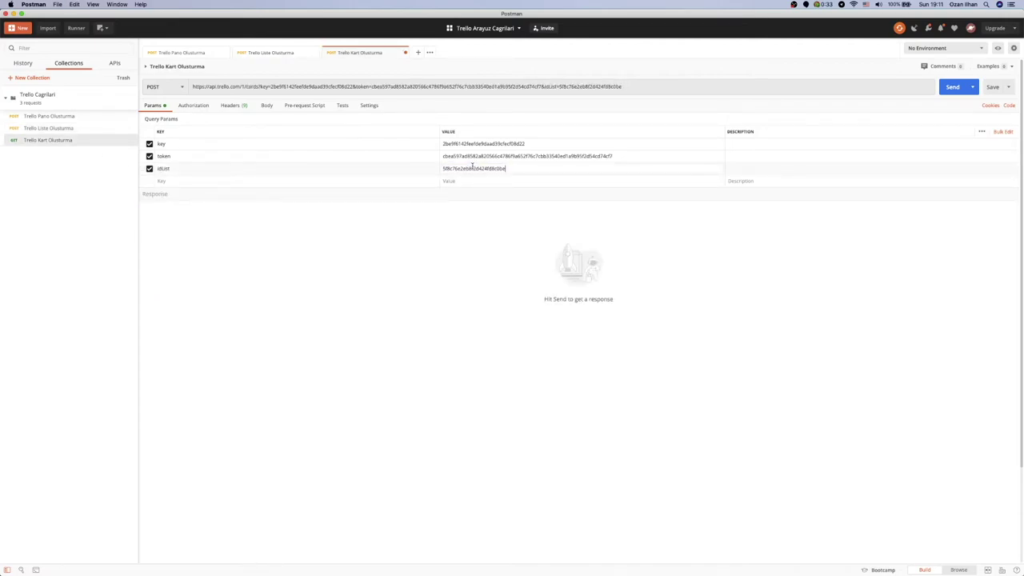
- Check the query parameters of Create a new Card in the API documentation, and send the Trello Kart Olusturma request in Postman without a name
{"action": "key", "text": "super+Tab"}
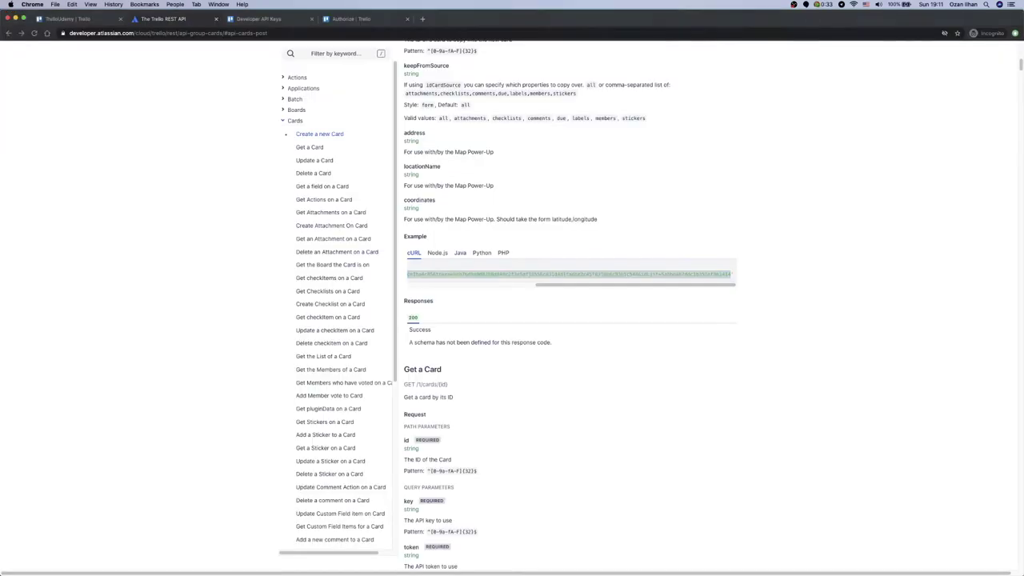
{"action": "scroll", "coordinate": [491, 216], "scroll_direction": "up", "scroll_amount": 10}
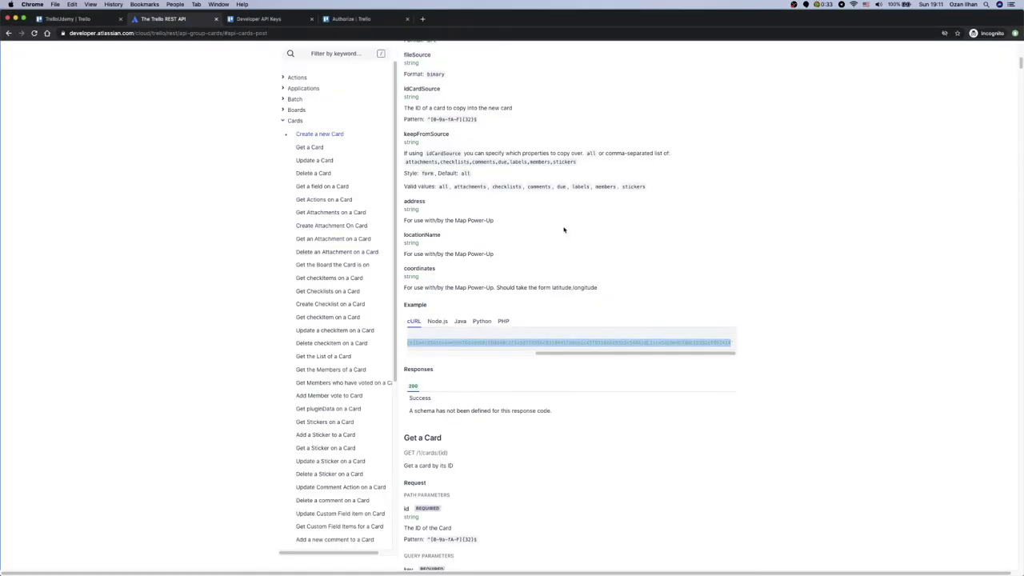
{"action": "scroll", "coordinate": [550, 227], "scroll_direction": "up", "scroll_amount": 3}
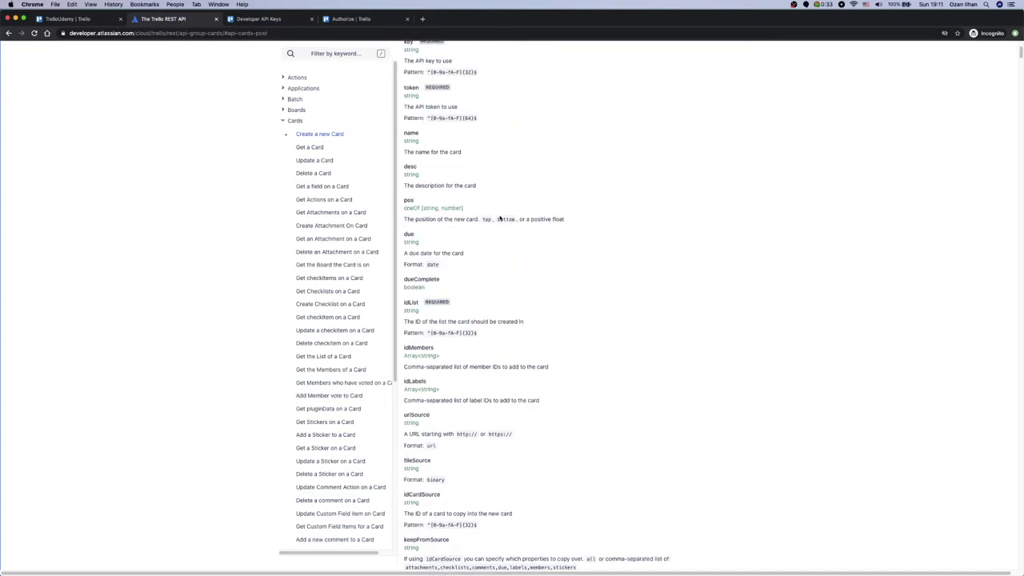
{"action": "scroll", "coordinate": [499, 218], "scroll_direction": "up", "scroll_amount": 2}
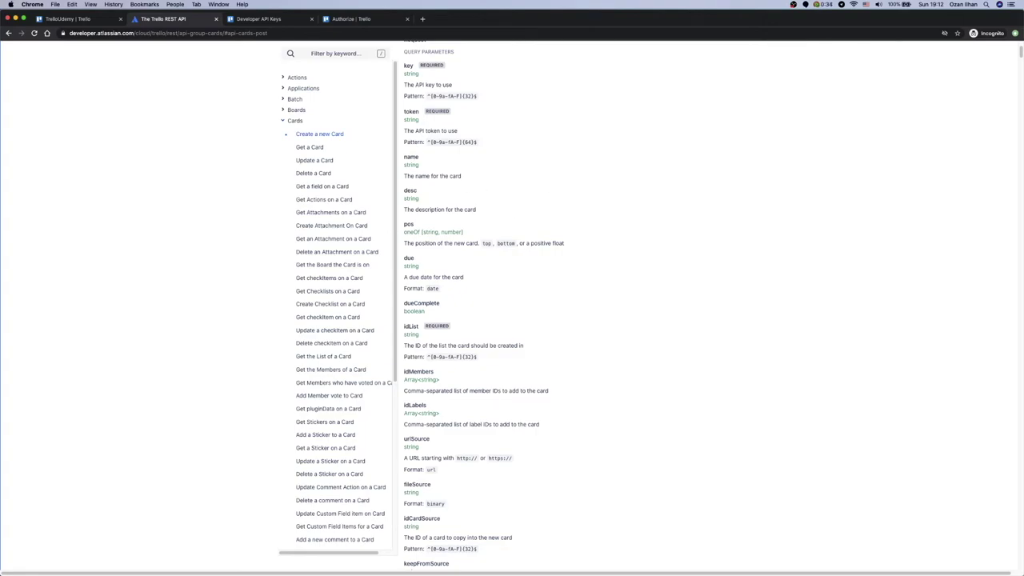
{"action": "key", "text": "super+Tab"}
{"action": "left_click", "coordinate": [946, 87]}
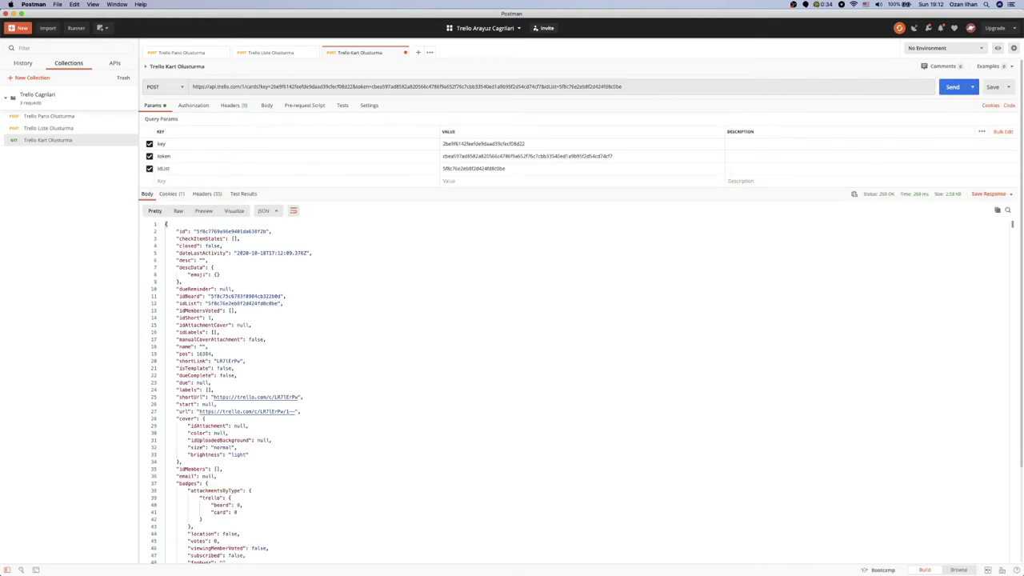
- Check the TrelloUdemy board in Chrome, and in Postman resend the card request with a name parameter set to "Postman Cagrisi"
{"action": "key", "text": "super+Tab"}
{"action": "left_click", "coordinate": [102, 19]}
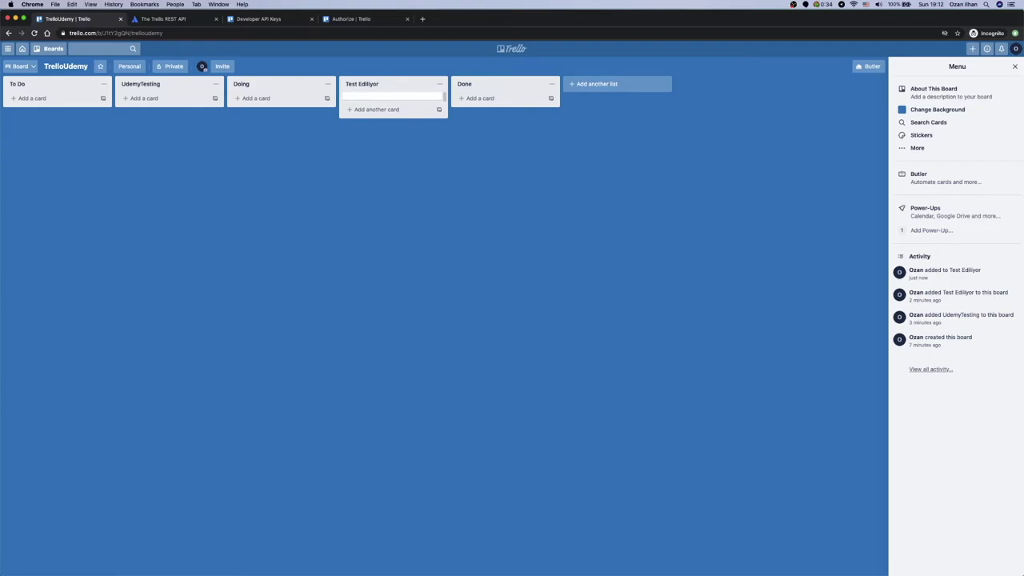
{"action": "key", "text": "super+Tab"}
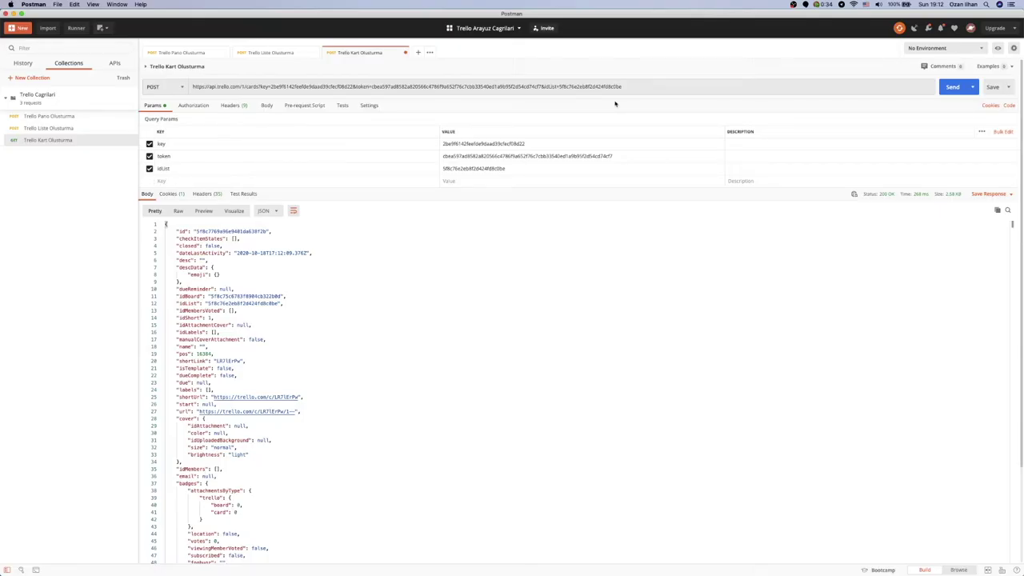
{"action": "left_click", "coordinate": [632, 88]}
{"action": "type", "text": "&name="}
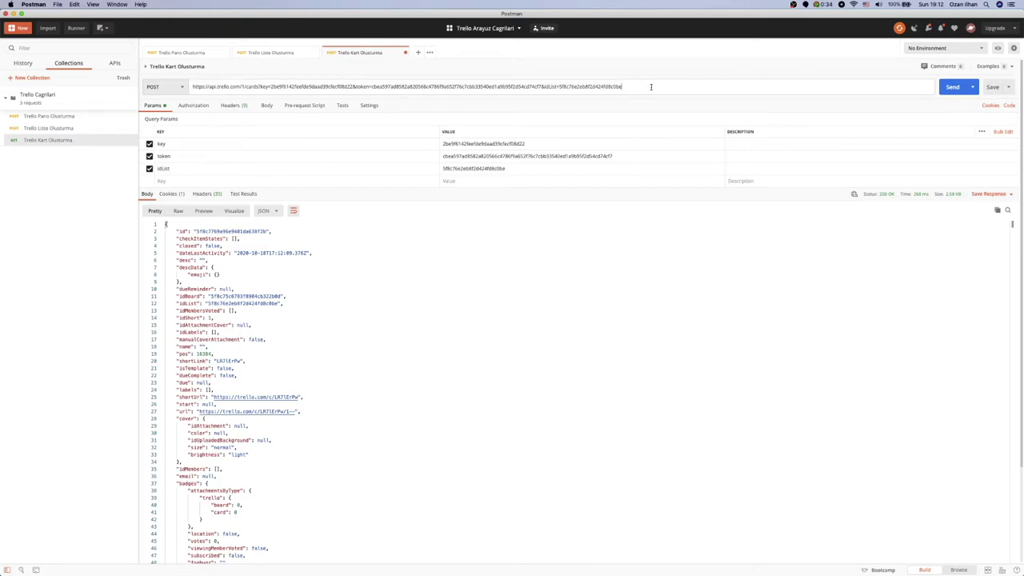
{"action": "left_click", "coordinate": [488, 179]}
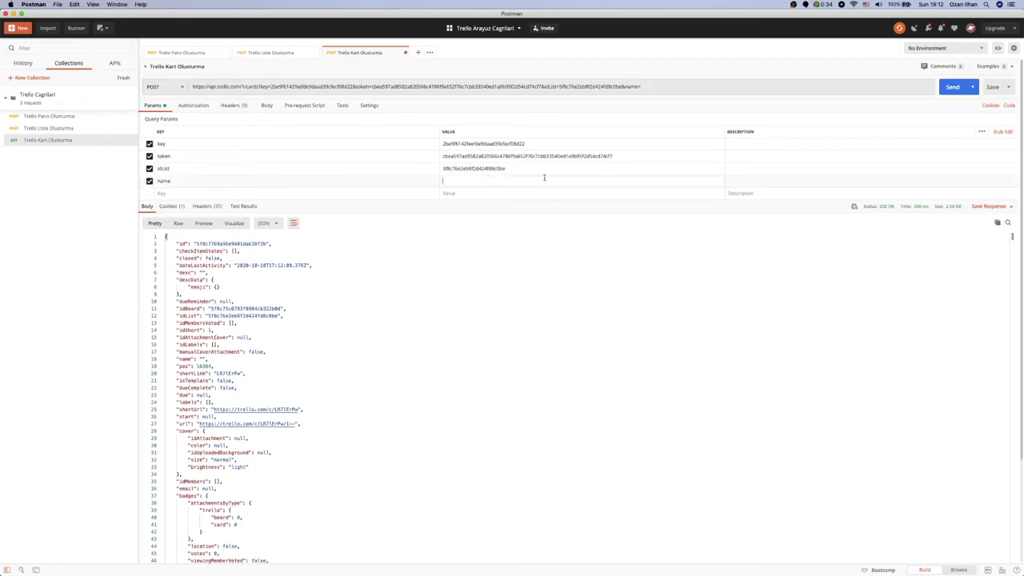
{"action": "type", "text": "Postman Cagrisi"}
{"action": "left_click", "coordinate": [952, 86]}
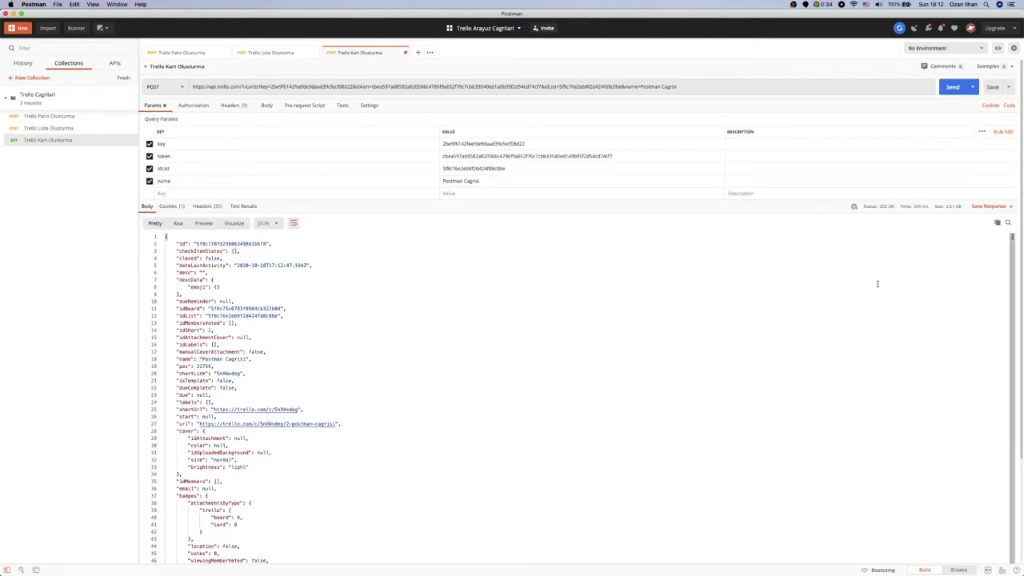
- Switch to the TrelloUdemy board in Chrome, view the details of the Postman Cagrisi card and close it
{"action": "key", "text": "super+Tab"}
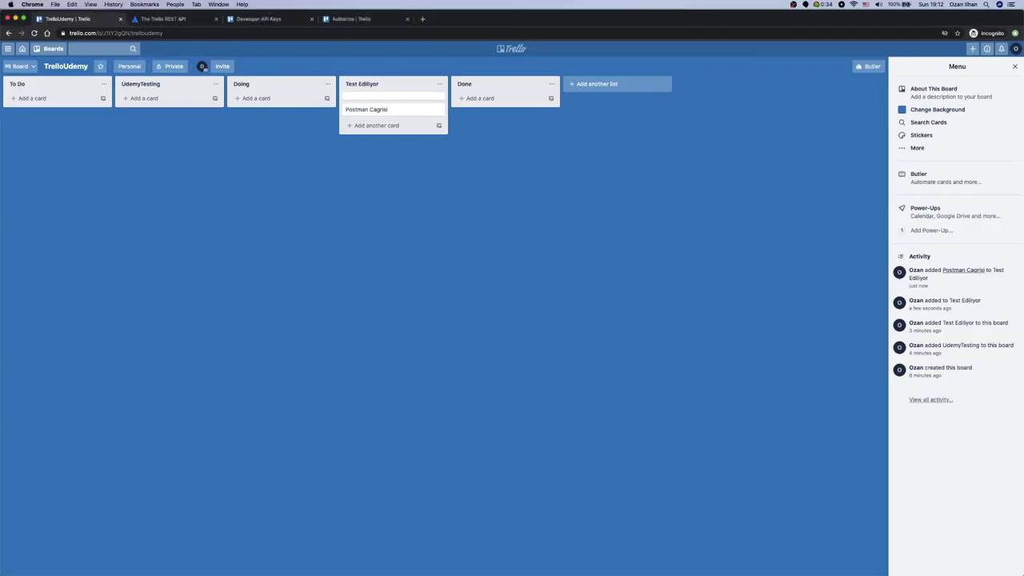
{"action": "left_click", "coordinate": [392, 111]}
{"action": "key", "text": "Escape"}
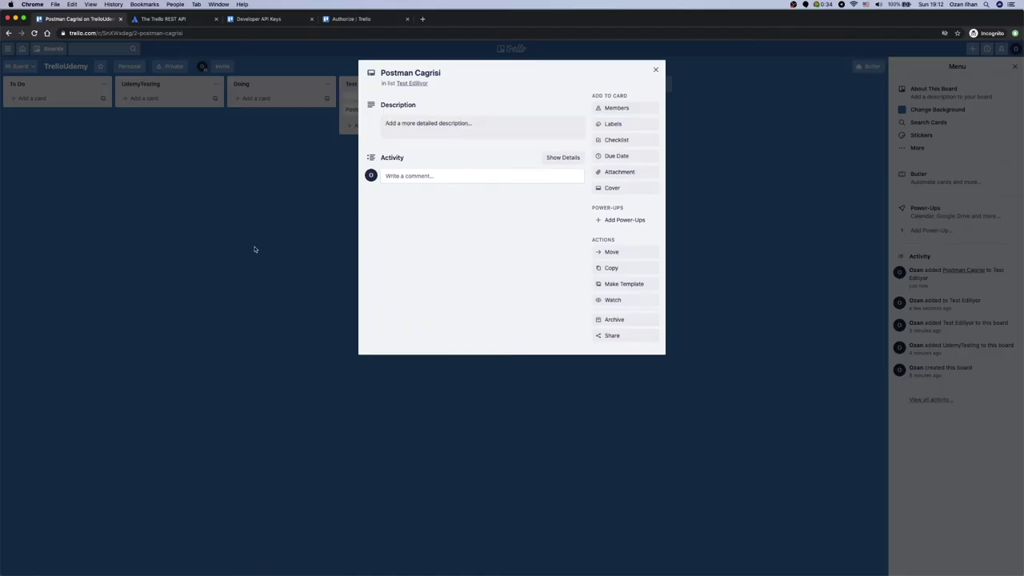
{"action": "key", "text": "Escape"}
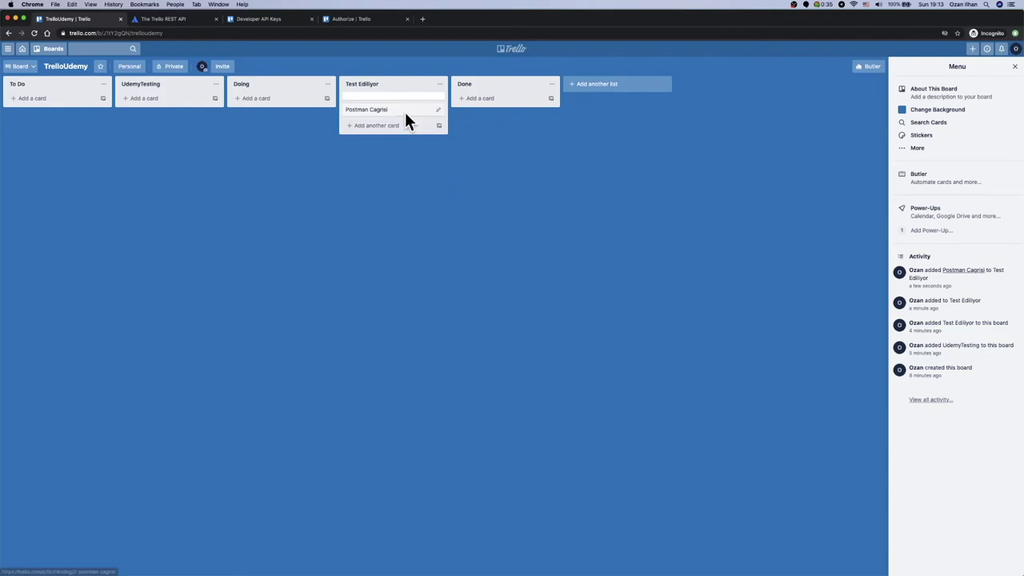
- Look up Delete a Card in the Trello REST API documentation and copy the request URL from its cURL example
{"action": "left_click", "coordinate": [175, 20]}
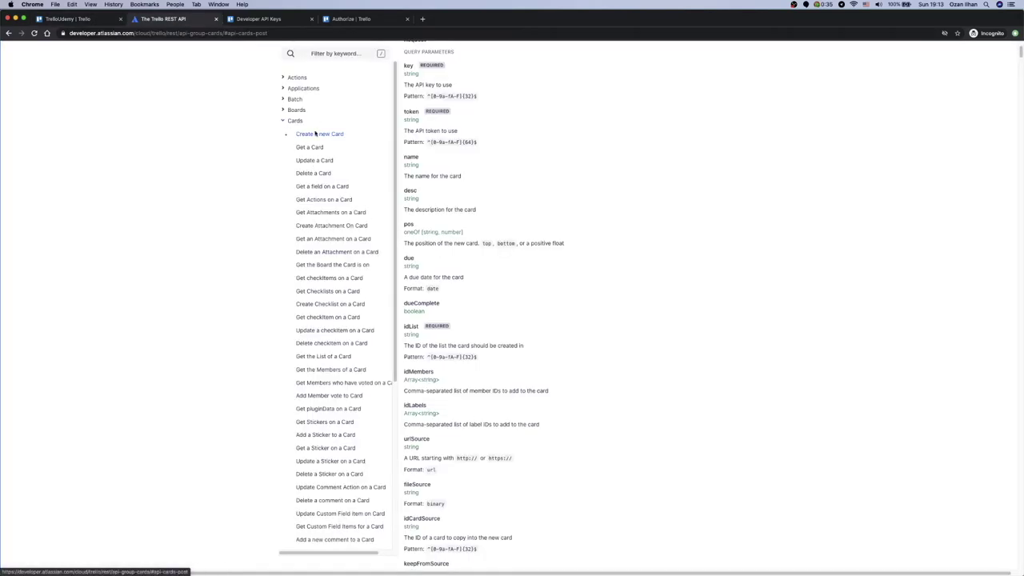
{"action": "left_click", "coordinate": [320, 172]}
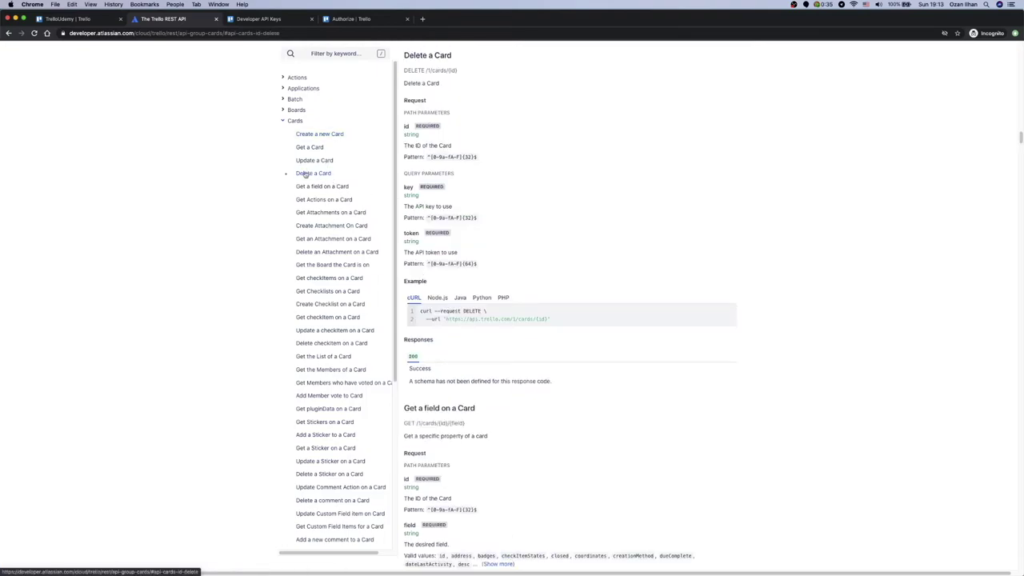
{"action": "double_click", "coordinate": [415, 71]}
{"action": "left_click", "coordinate": [555, 319]}
{"action": "left_click_drag", "start_coordinate": [547, 319], "coordinate": [447, 323]}
{"action": "key", "text": "super+c"}
- Switch to Postman and add a request named "Trello Kart Silme" to the Trello Cagrilari collection
{"action": "key", "text": "super+Tab"}
{"action": "left_click", "coordinate": [131, 99]}
{"action": "left_click", "coordinate": [88, 205]}
{"action": "key", "text": "super+v"}
{"action": "key", "text": "super+a"}
{"action": "type", "text": "Trello Kart Silme"}
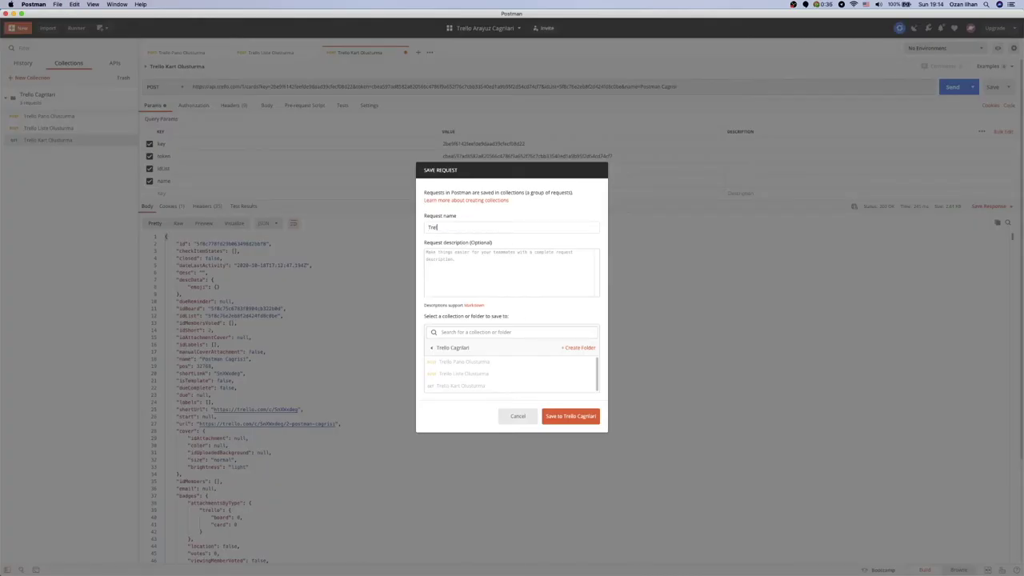
{"action": "left_click", "coordinate": [570, 416]}
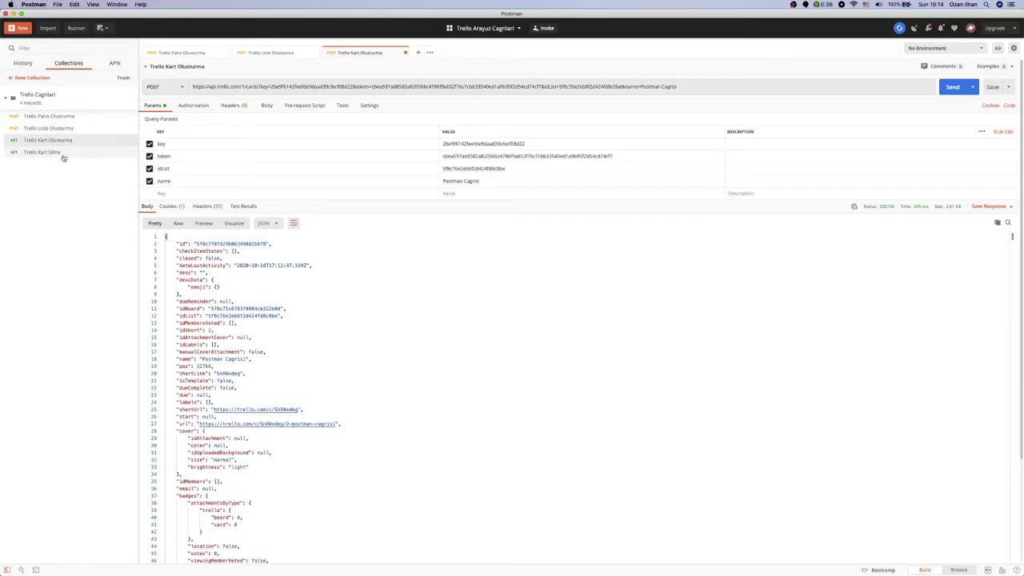
- Set the method of the Trello Kart Silme request to DELETE and paste the copied card URL
{"action": "left_click", "coordinate": [173, 86]}
{"action": "left_click", "coordinate": [173, 152]}
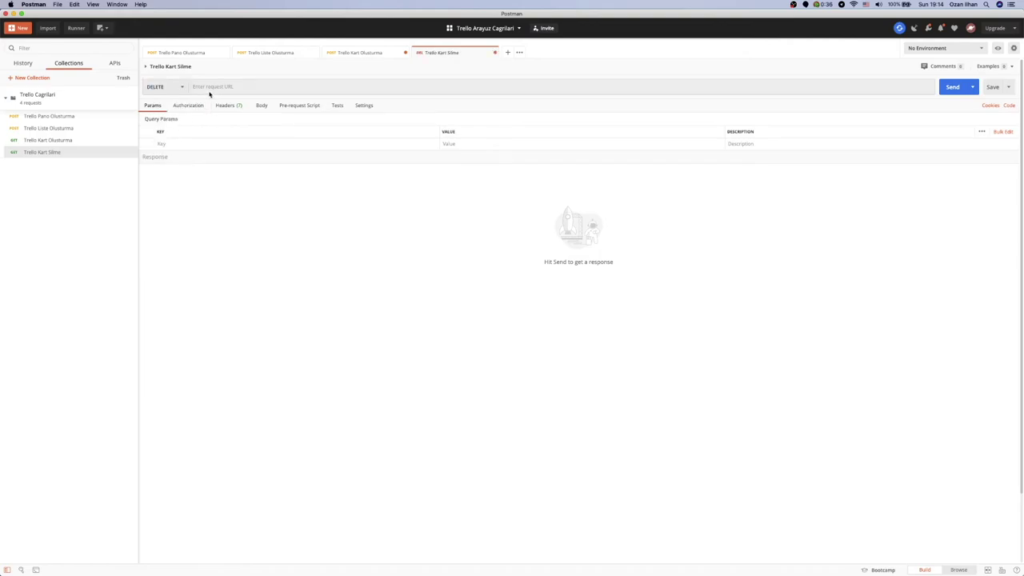
{"action": "left_click", "coordinate": [210, 88]}
{"action": "key", "text": "super+v"}
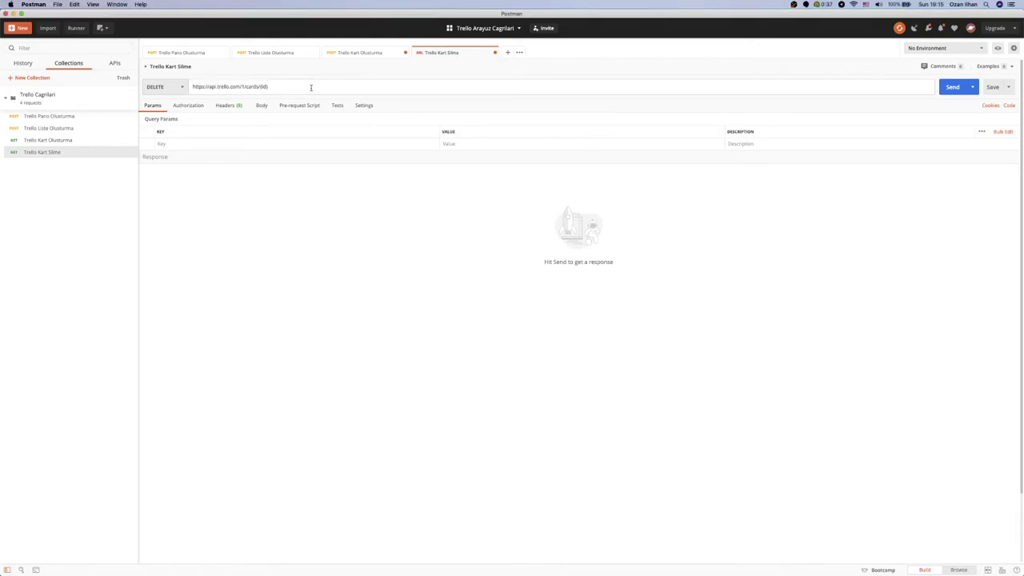
- Add key and token parameters to the Trello Kart Silme request, using the API key and token from Trello Kart Olusturma
{"action": "type", "text": "?key=&token="}
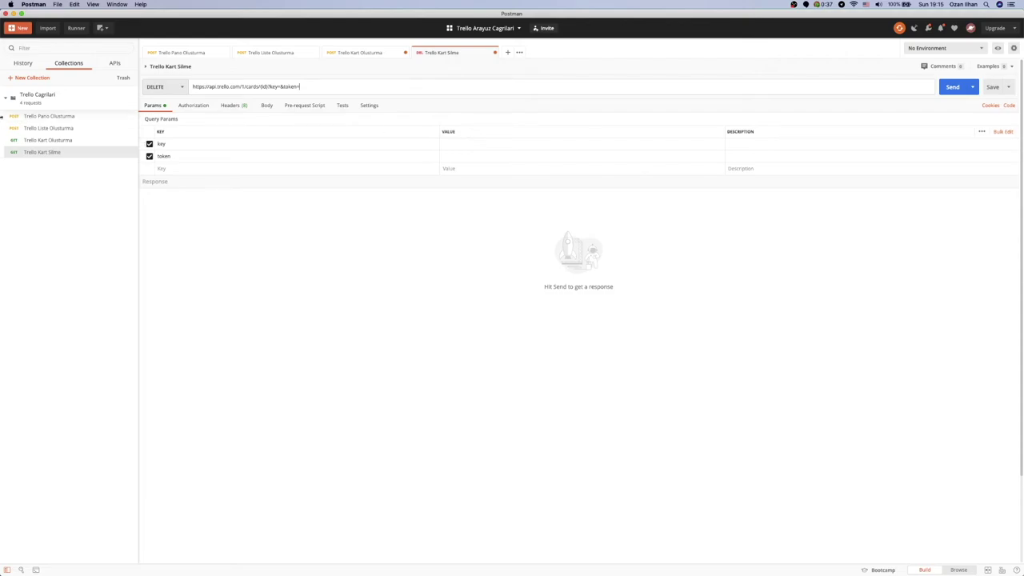
{"action": "left_click", "coordinate": [80, 141]}
{"action": "key", "text": "ctrl+Tab"}
{"action": "key", "text": "ctrl+shift+Tab"}
{"action": "double_click", "coordinate": [472, 168]}
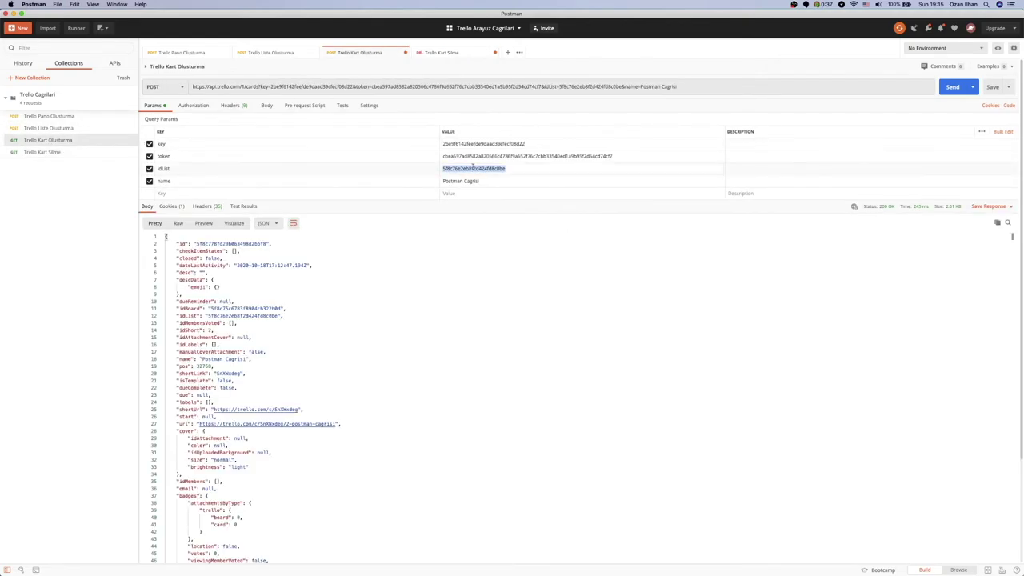
{"action": "key", "text": "ctrl+Tab"}
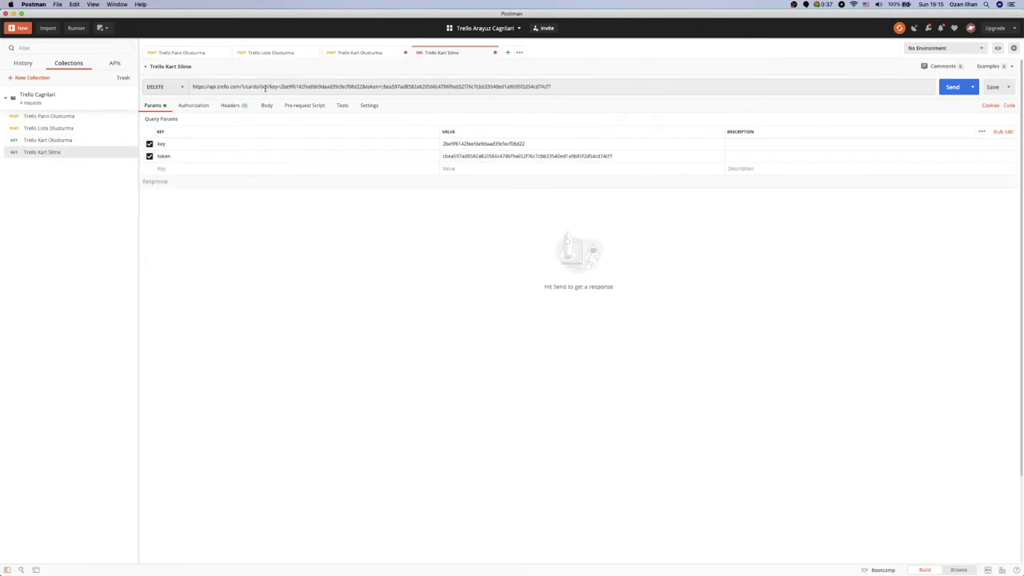
- Replace the {id} placeholder in the Trello Kart Silme URL with the path variable :id
{"action": "double_click", "coordinate": [263, 87]}
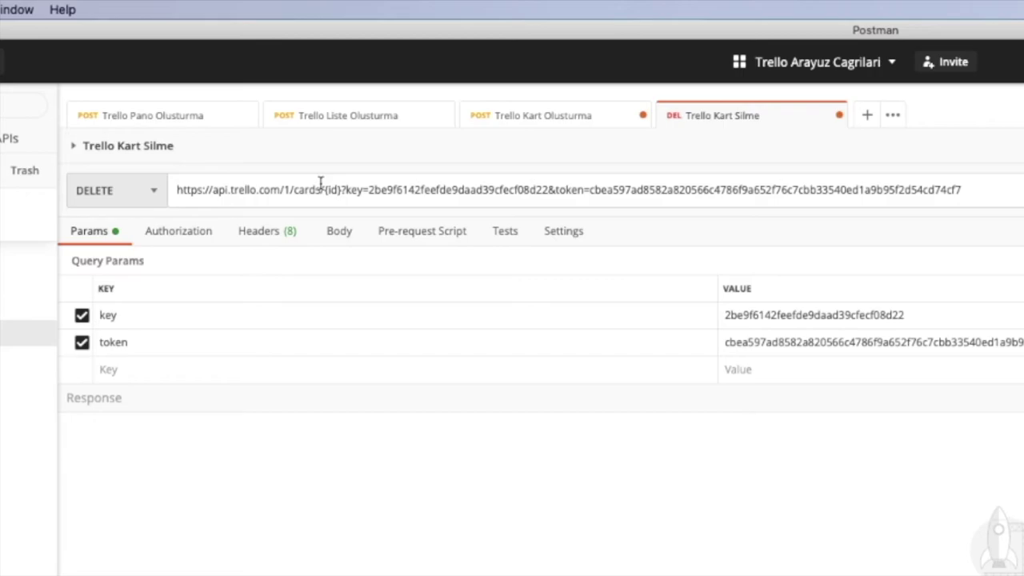
{"action": "key", "text": "BackSpace"}
{"action": "key", "text": "BackSpace"}
{"action": "key", "text": "BackSpace"}
{"action": "key", "text": "BackSpace"}
{"action": "type", "text": ":id"}
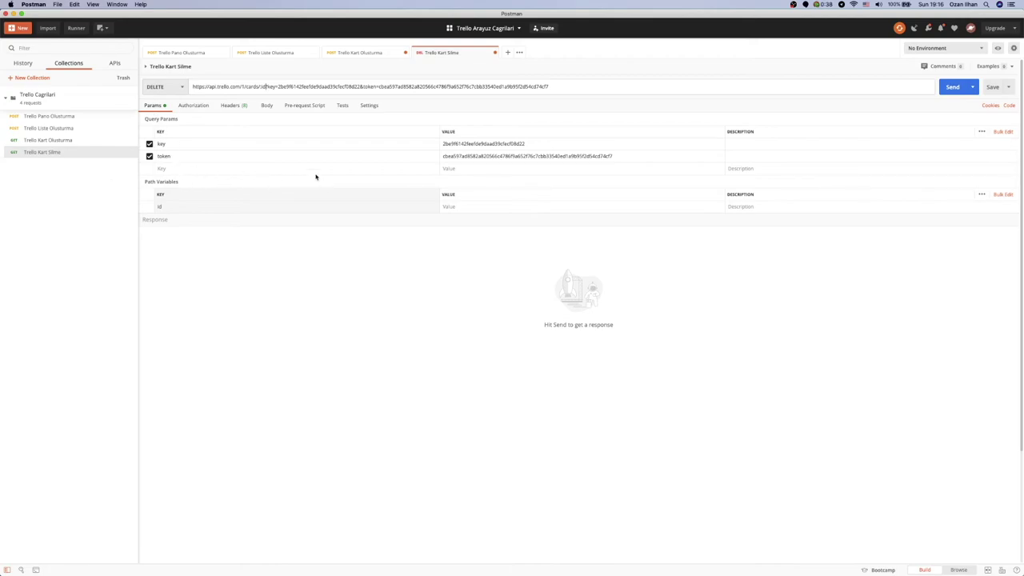
- Set the id path variable to the card id from the Trello Kart Olusturma response, send the DELETE request and check the TrelloUdemy board
{"action": "left_click", "coordinate": [453, 206]}
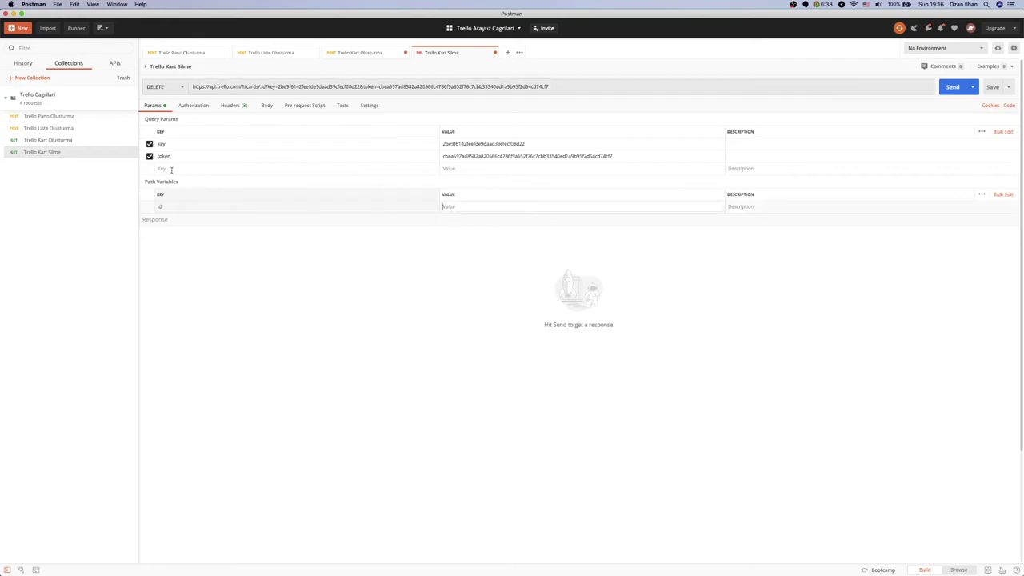
{"action": "left_click", "coordinate": [72, 140]}
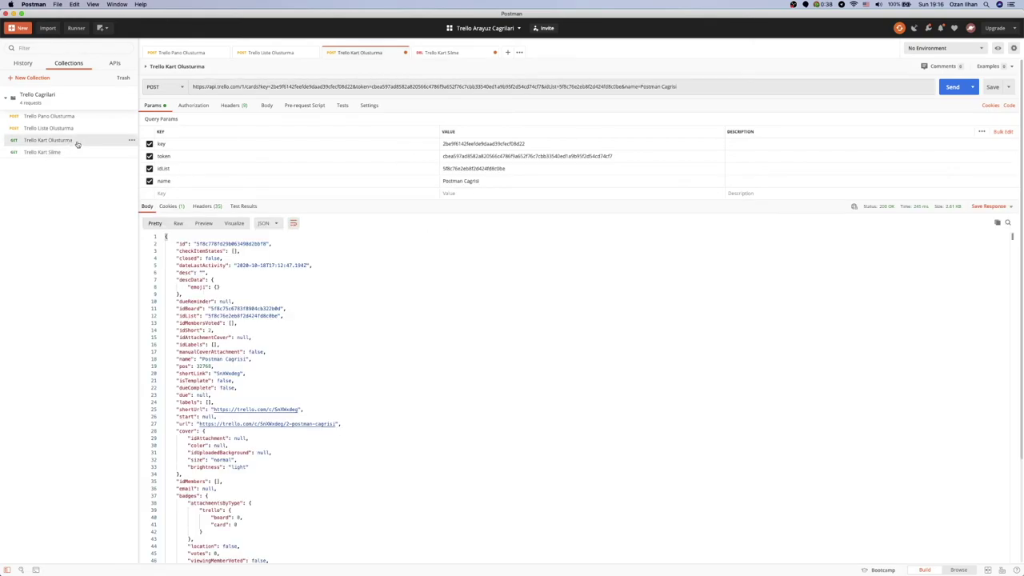
{"action": "double_click", "coordinate": [239, 242]}
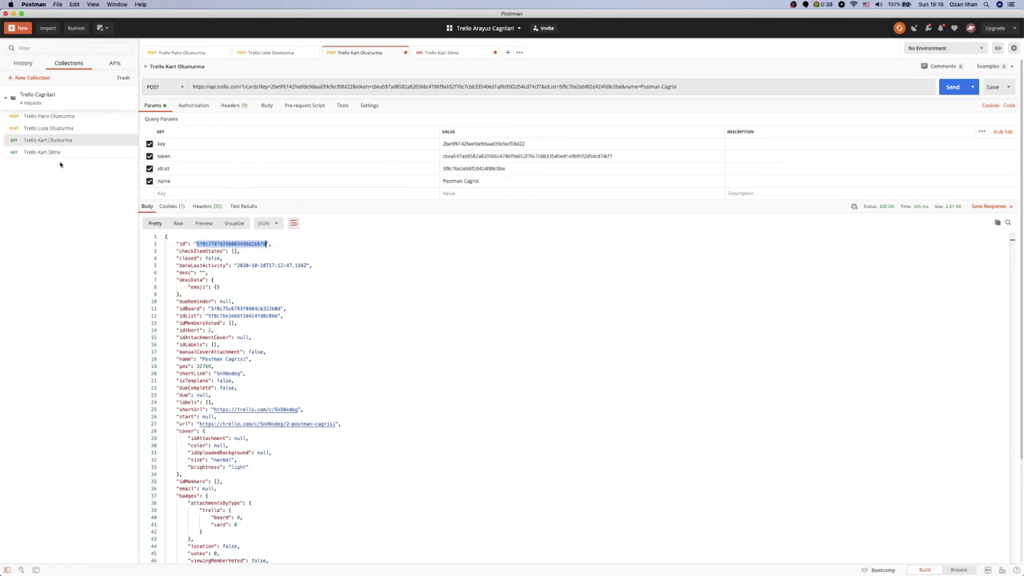
{"action": "left_click", "coordinate": [61, 158]}
{"action": "left_click", "coordinate": [480, 206]}
{"action": "key", "text": "super+v"}
{"action": "left_click", "coordinate": [951, 86]}
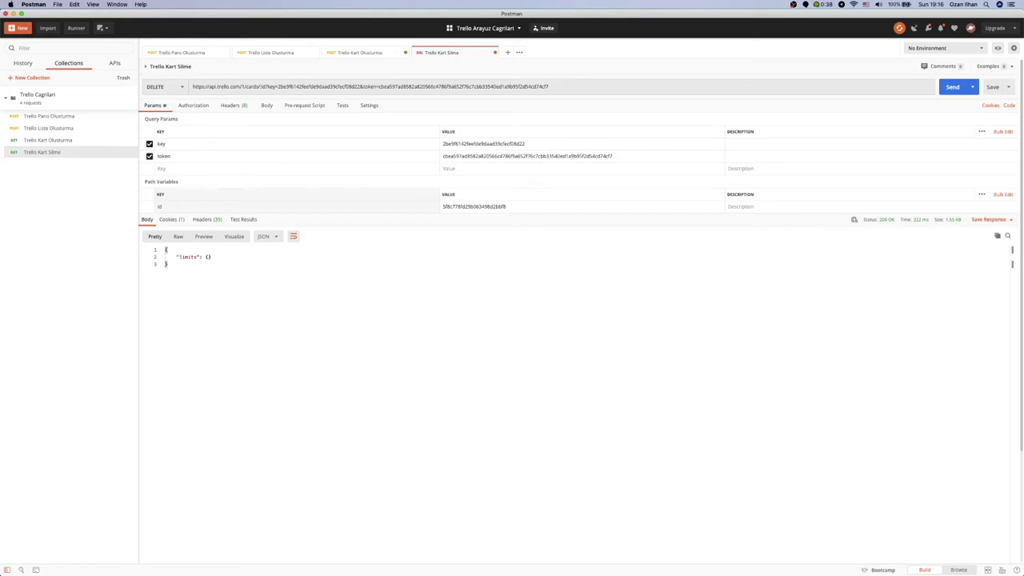
{"action": "key", "text": "super+Tab"}
{"action": "left_click", "coordinate": [80, 19]}
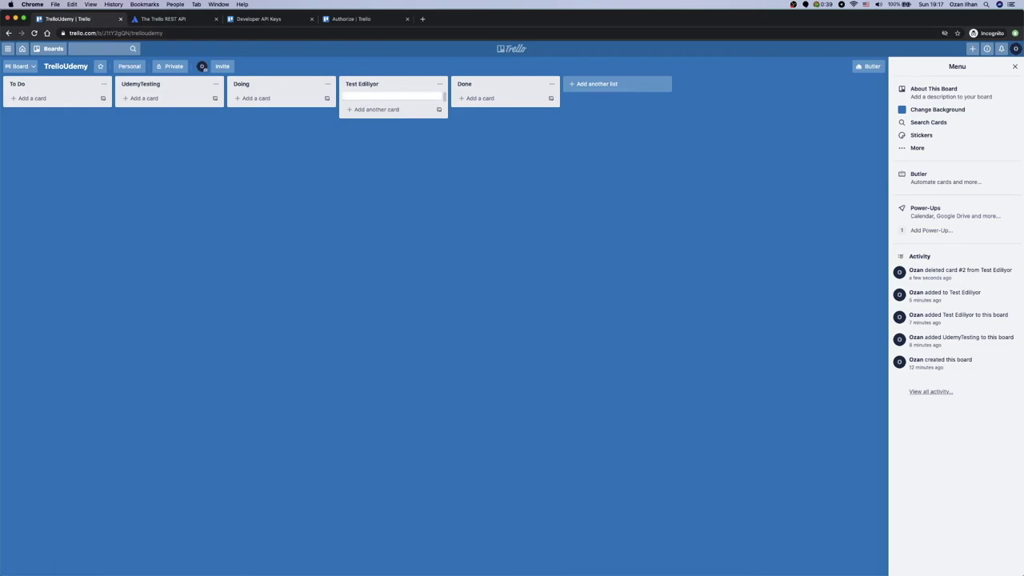
- Back in Postman, set the name parameter of Trello Kart Olusturma to "GuncellemeDeneme" and send the request
{"action": "key", "text": "super+Tab"}
{"action": "left_click", "coordinate": [58, 140]}
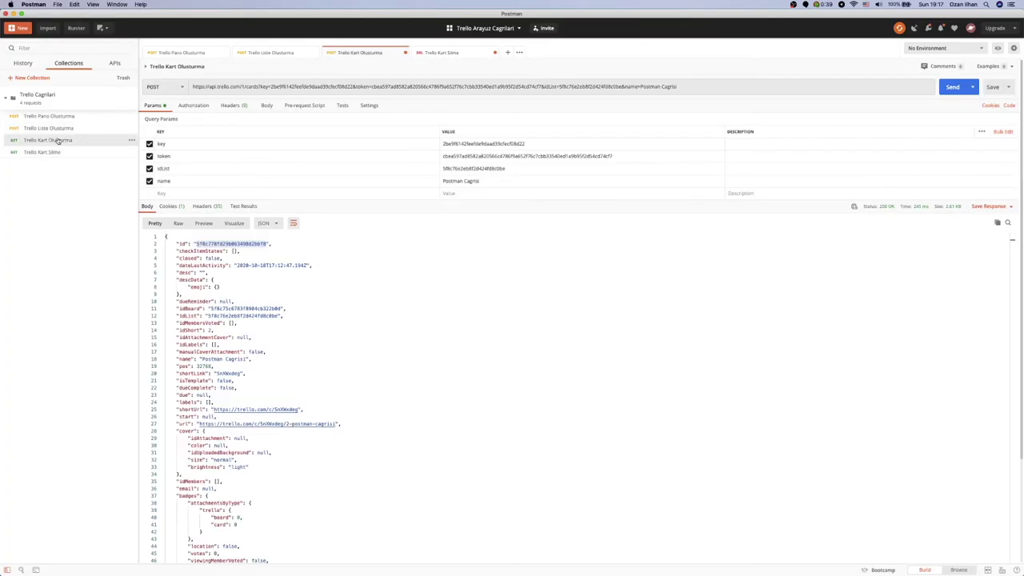
{"action": "triple_click", "coordinate": [485, 182]}
{"action": "type", "text": "GuncellemeDEnem"}
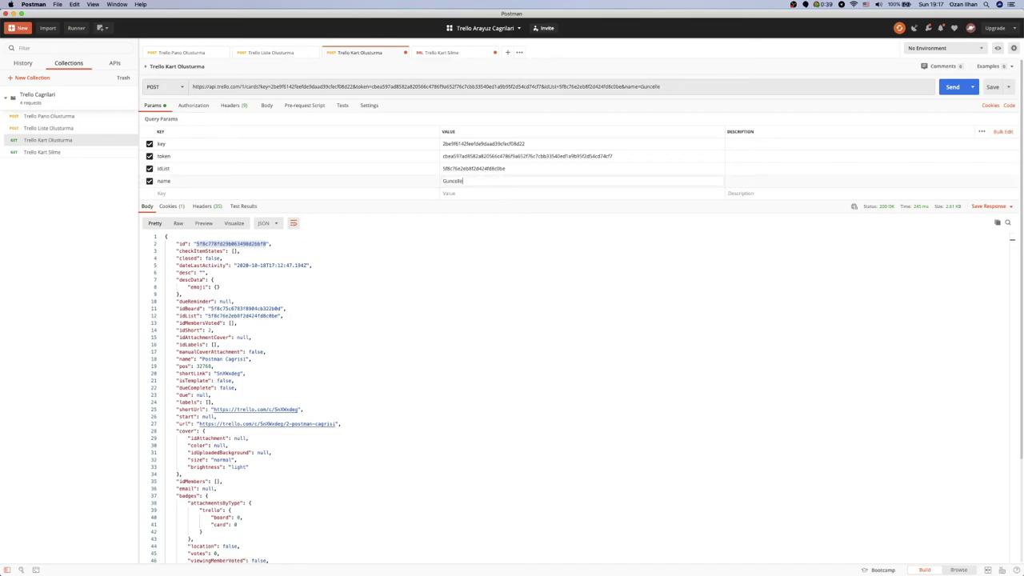
{"action": "key", "text": "BackSpace"}
{"action": "key", "text": "BackSpace"}
{"action": "key", "text": "BackSpace"}
{"action": "key", "text": "BackSpace"}
{"action": "type", "text": "eneme"}
{"action": "left_click", "coordinate": [952, 88]}
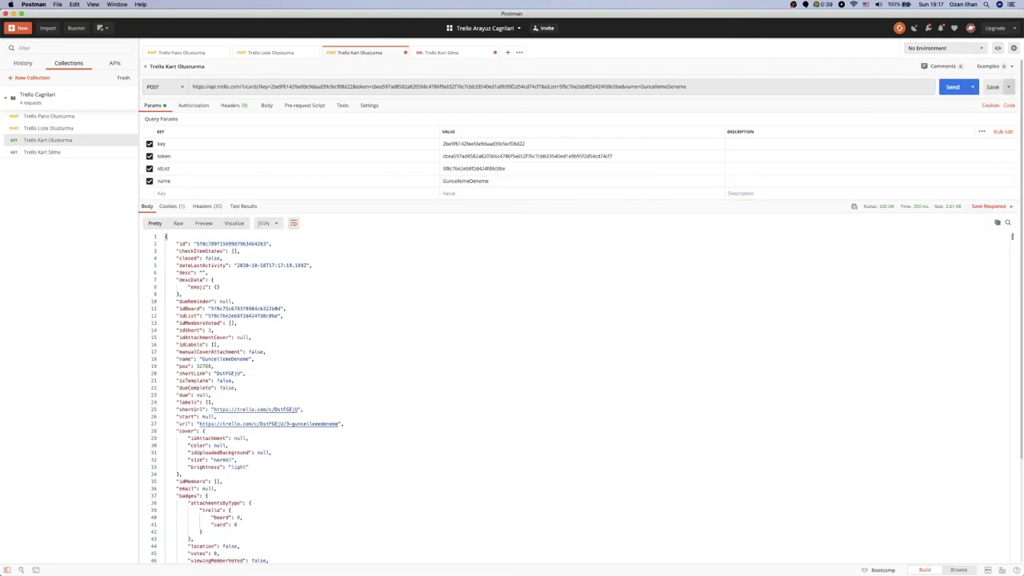
- In Chrome, open the Update a Card section of the Trello REST API documentation and copy the request URL from the cURL example
{"action": "key", "text": "super+Tab"}
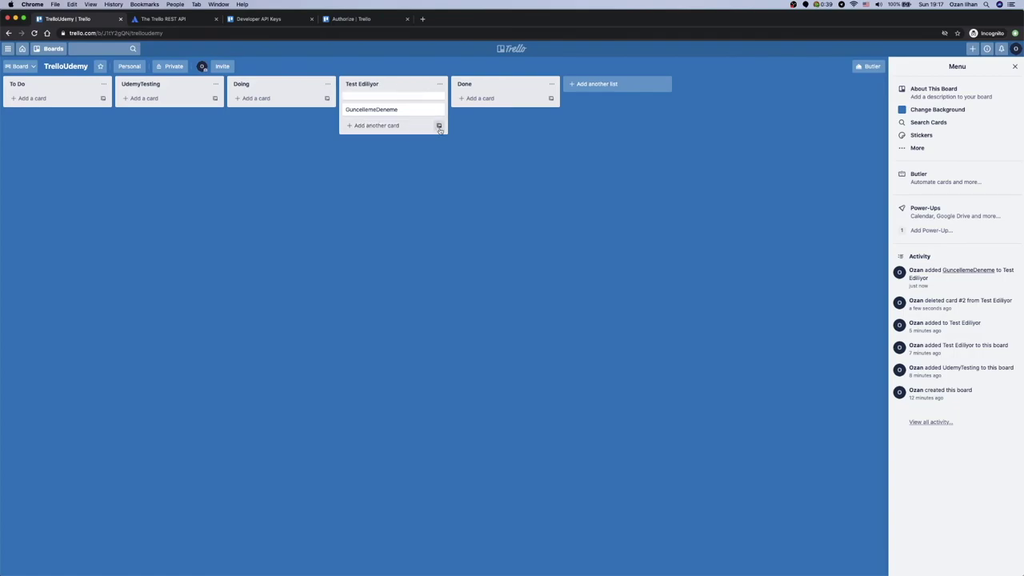
{"action": "left_click", "coordinate": [254, 24]}
{"action": "left_click", "coordinate": [176, 24]}
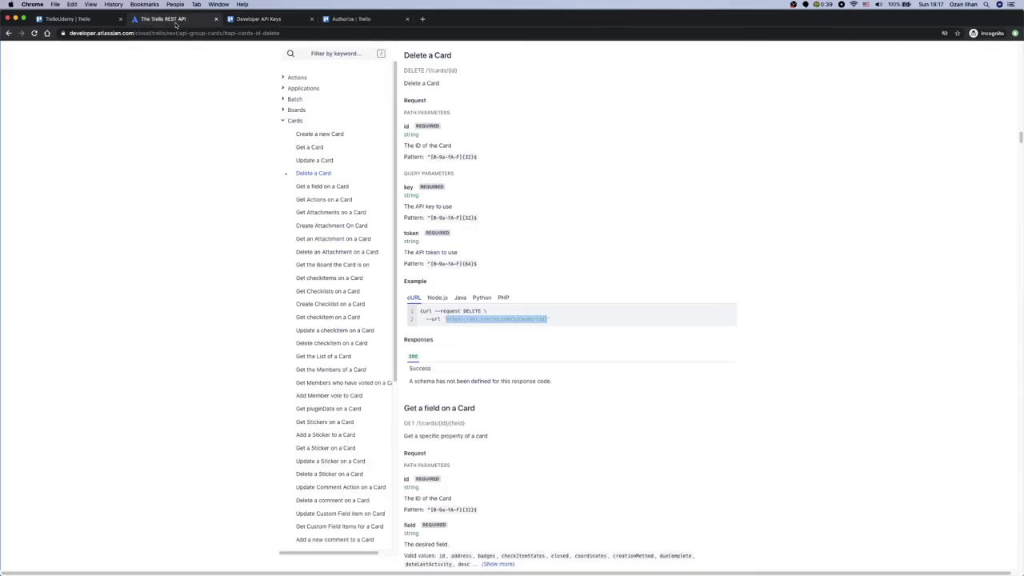
{"action": "left_click", "coordinate": [305, 163]}
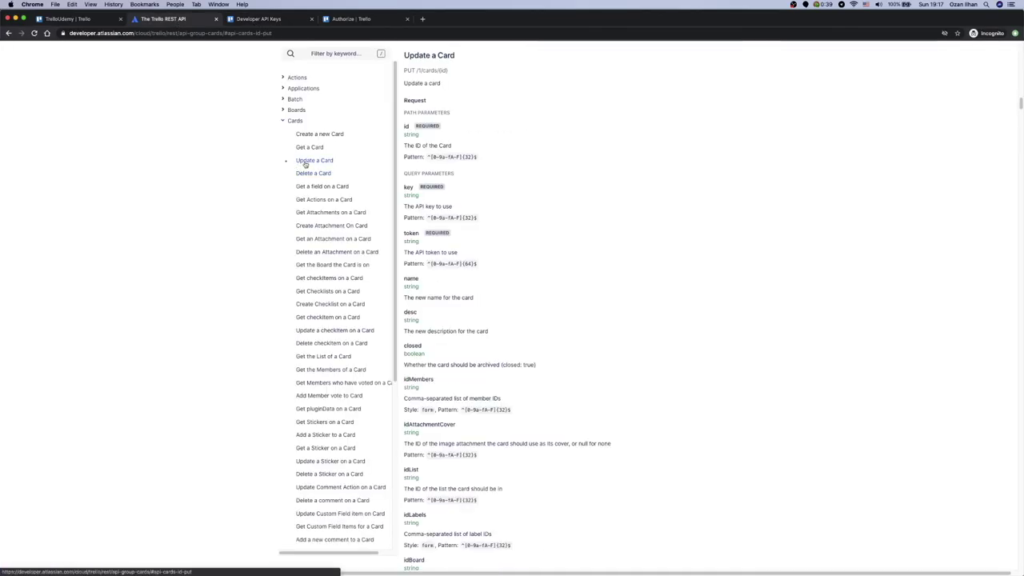
{"action": "scroll", "coordinate": [485, 119], "scroll_direction": "down", "scroll_amount": 3}
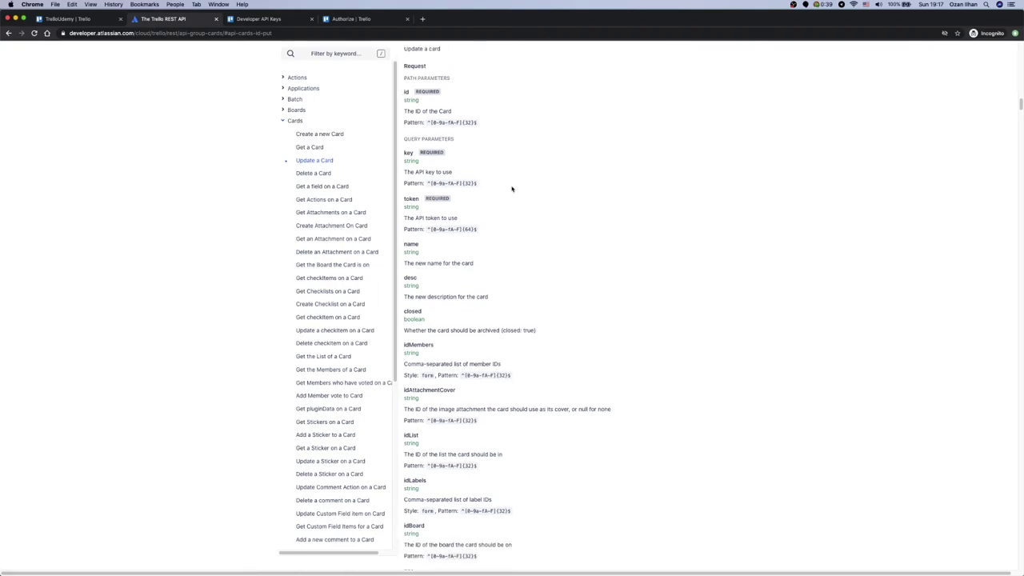
{"action": "scroll", "coordinate": [424, 196], "scroll_direction": "up", "scroll_amount": 3}
{"action": "scroll", "coordinate": [430, 180], "scroll_direction": "down", "scroll_amount": 15}
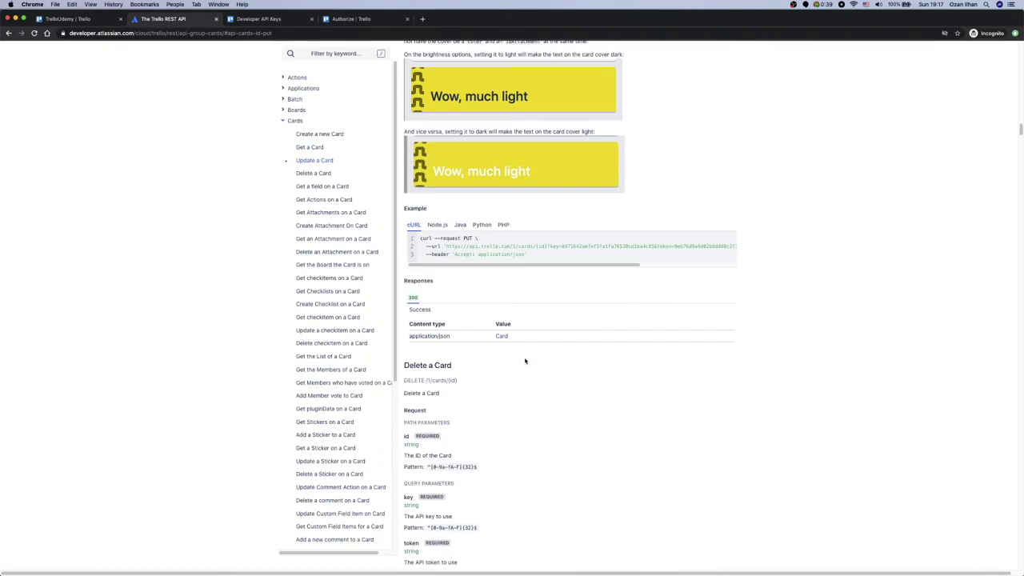
{"action": "left_click_drag", "start_coordinate": [445, 247], "coordinate": [724, 249]}
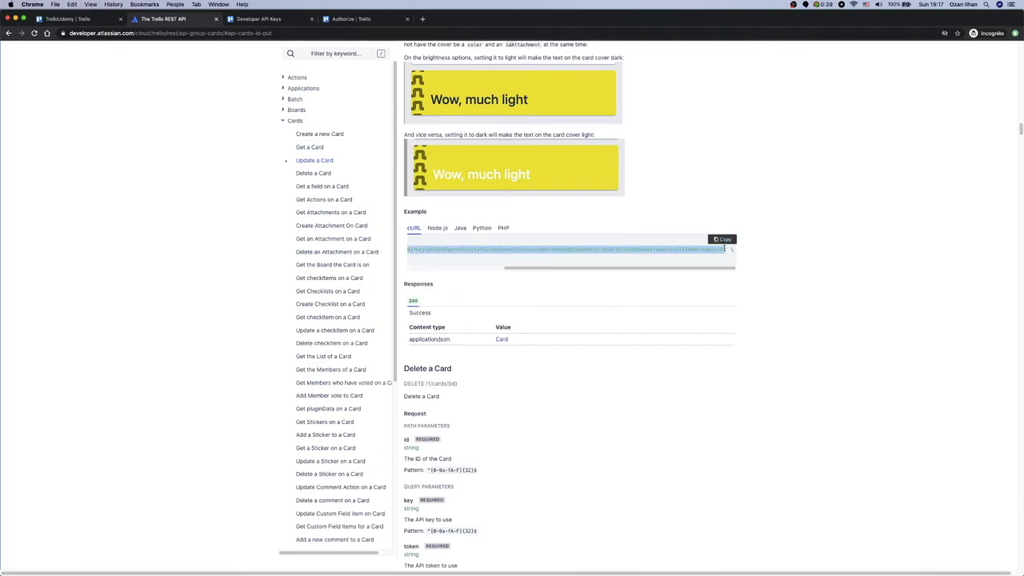
- Back in Postman, add a request named "Trello Kart Guncelleme" to the Trello Cagrilari collection
{"action": "key", "text": "super+Tab"}
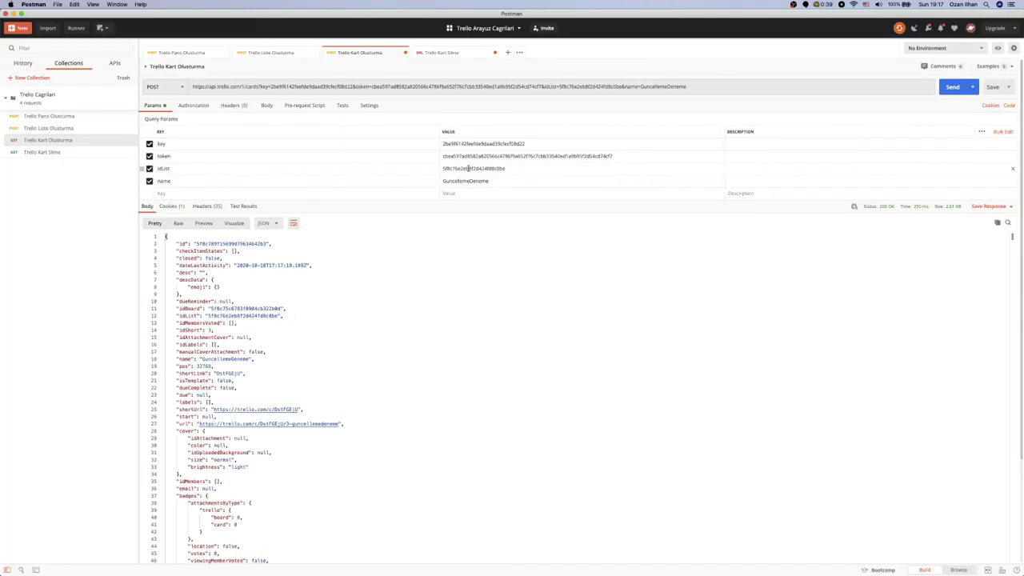
{"action": "left_click", "coordinate": [130, 106]}
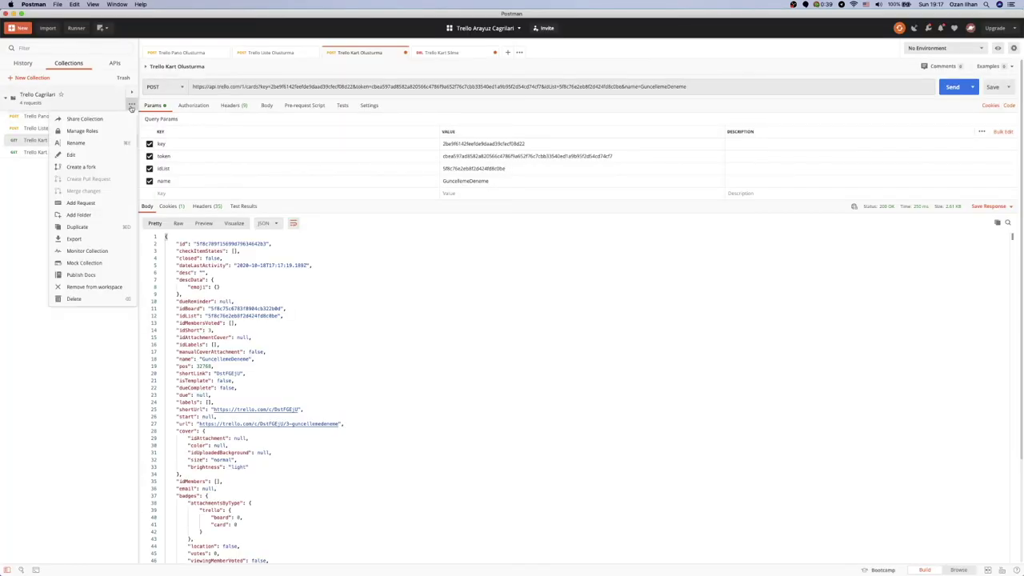
{"action": "left_click", "coordinate": [93, 203]}
{"action": "type", "text": "Trello Kart Gunce"}
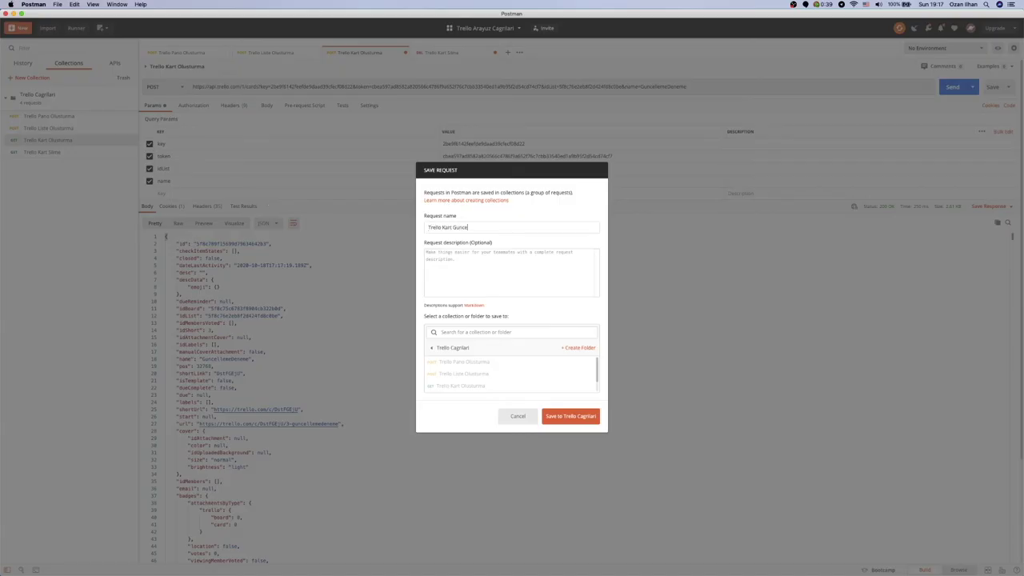
{"action": "type", "text": "lleme"}
{"action": "key", "text": "Return"}
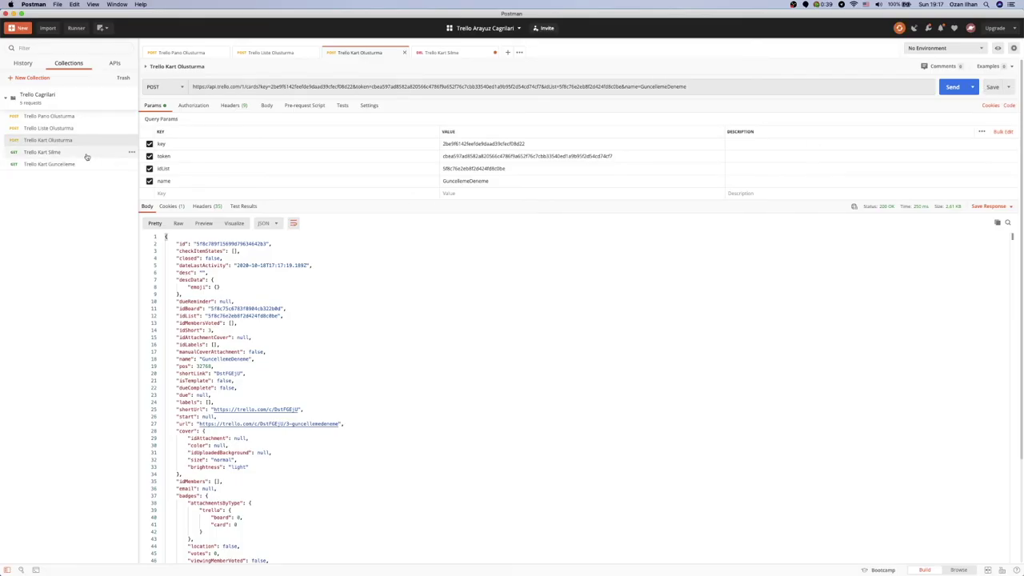
- Paste the copied URL, including its sample API key and token, into Trello Kart Guncelleme and set the method to PUT
{"action": "left_click", "coordinate": [86, 156]}
{"action": "left_click", "coordinate": [49, 164]}
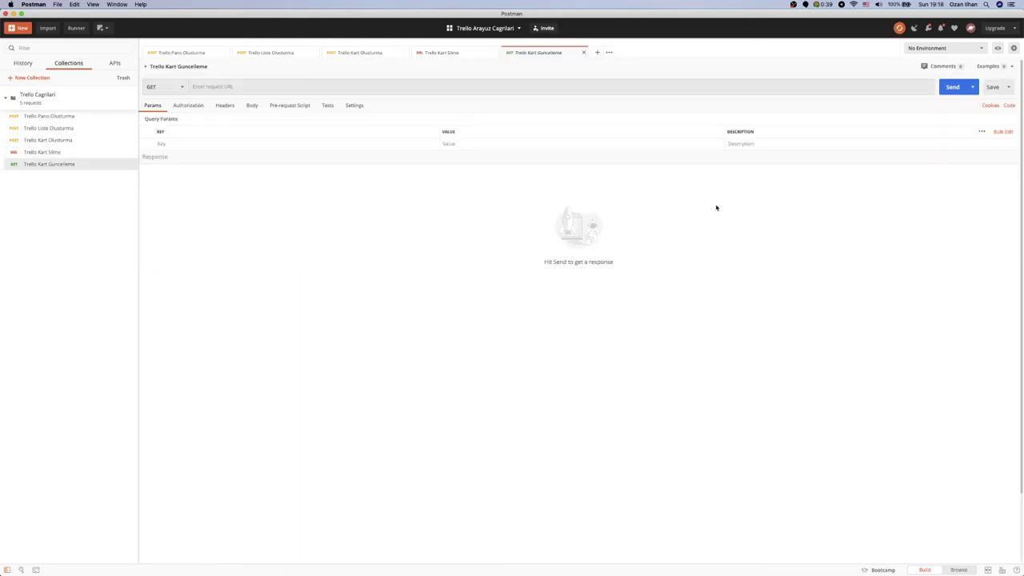
{"action": "left_click", "coordinate": [277, 86]}
{"action": "key", "text": "cmd+v"}
{"action": "left_click", "coordinate": [170, 88]}
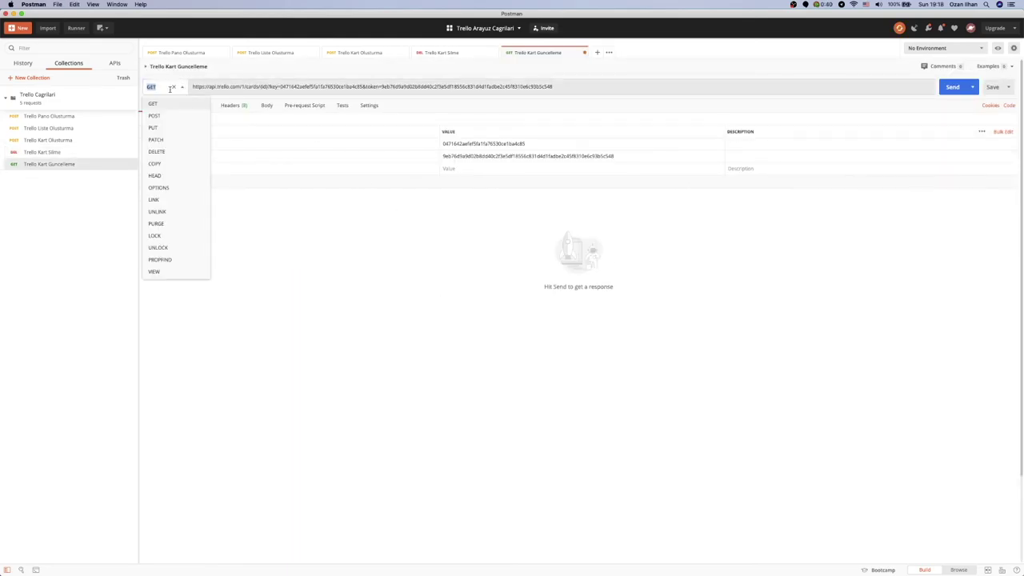
{"action": "left_click", "coordinate": [167, 130]}
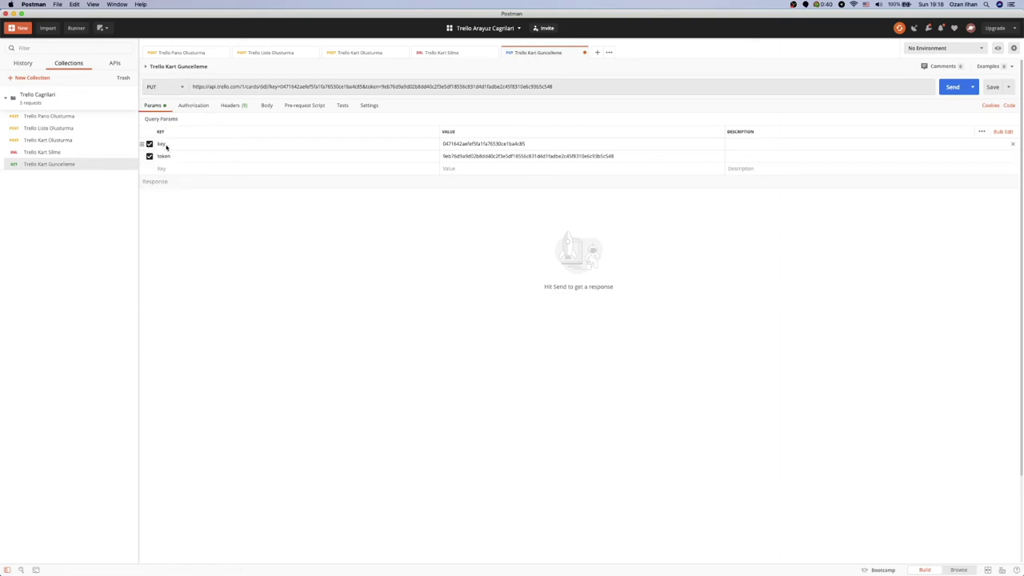
- Replace the key and token values in Trello Kart Guncelleme with the API key and token from Trello Kart Silme
{"action": "left_click", "coordinate": [80, 154]}
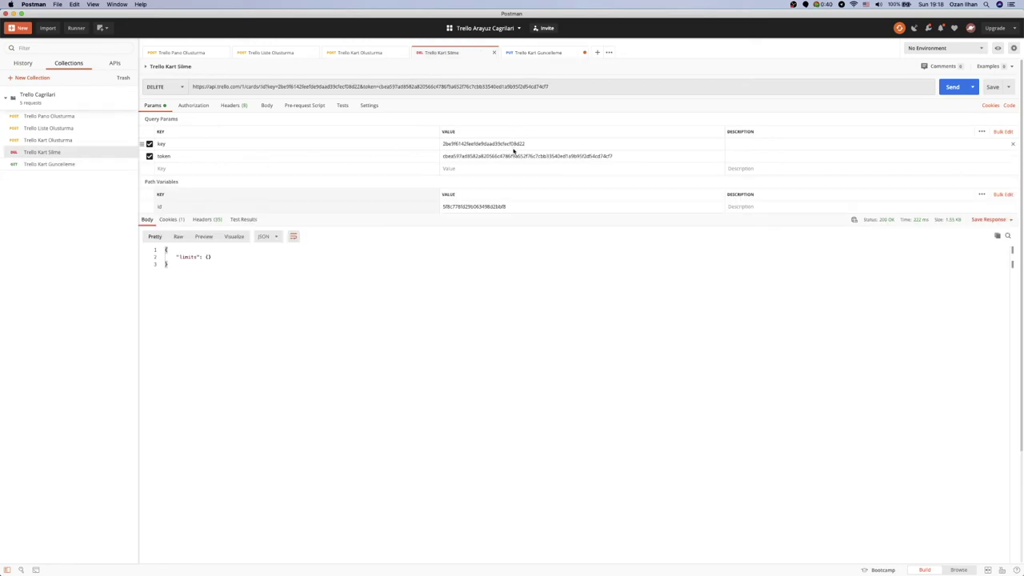
{"action": "left_click", "coordinate": [56, 163]}
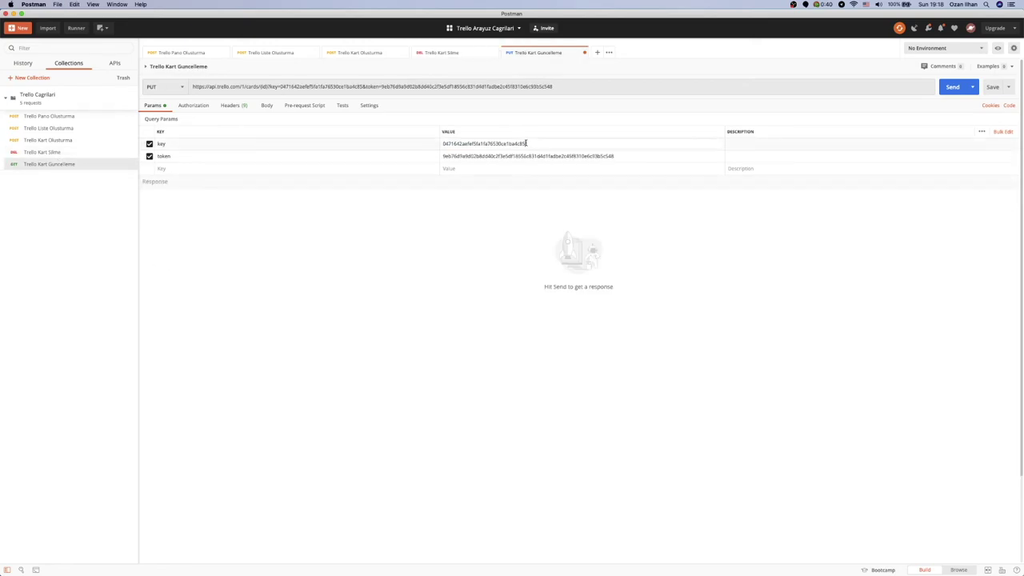
{"action": "left_click", "coordinate": [99, 152]}
{"action": "double_click", "coordinate": [528, 156]}
{"action": "key", "text": "super+c"}
{"action": "left_click", "coordinate": [48, 164]}
{"action": "double_click", "coordinate": [510, 156]}
{"action": "key", "text": "super+v"}
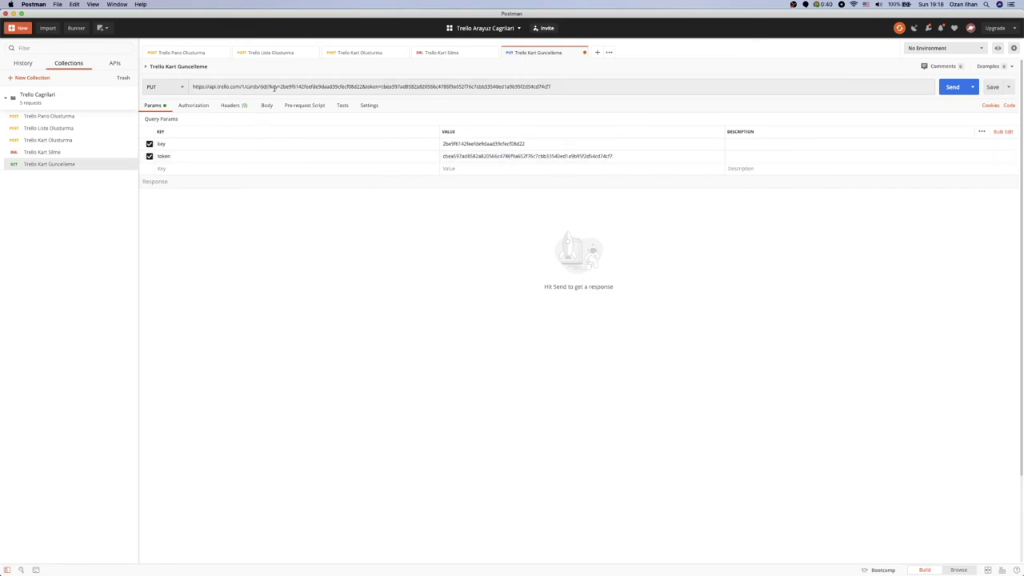
- Replace {id} in the URL with :id and set the id path variable to the card id from the Trello Kart Olusturma response
{"action": "left_click_drag", "start_coordinate": [269, 86], "coordinate": [260, 87]}
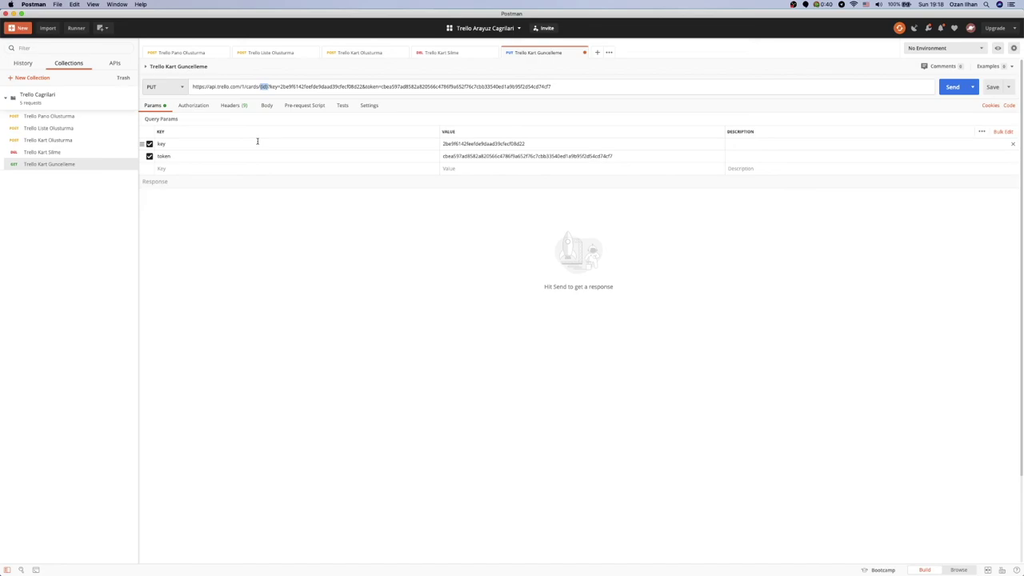
{"action": "type", "text": ":id"}
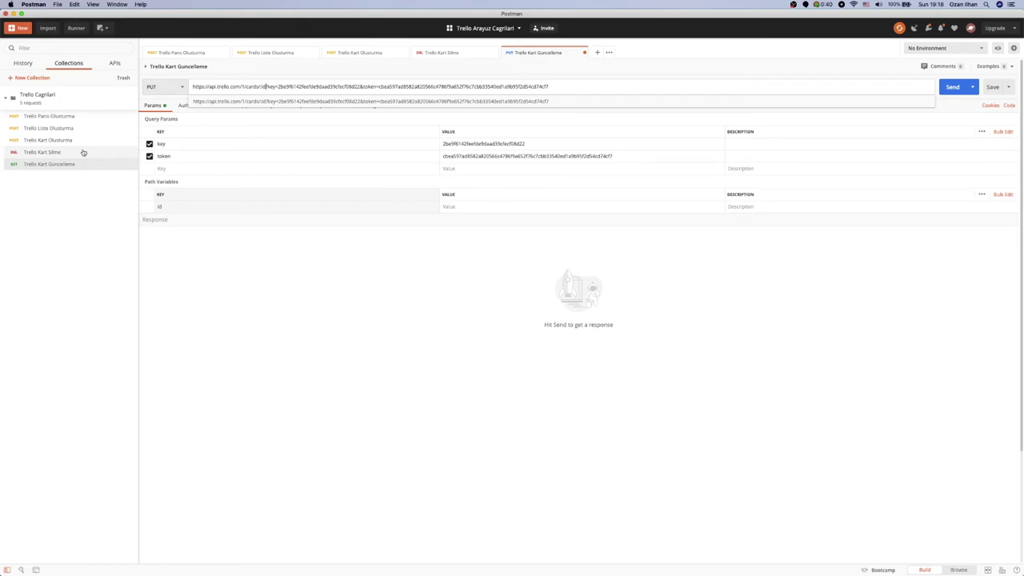
{"action": "left_click", "coordinate": [35, 151]}
{"action": "left_click", "coordinate": [60, 141]}
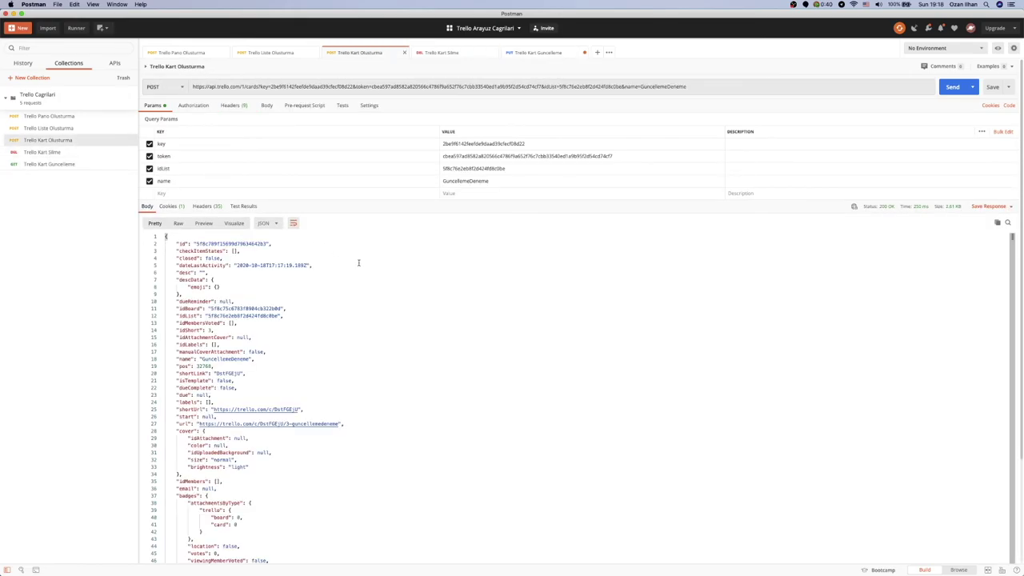
{"action": "double_click", "coordinate": [249, 243]}
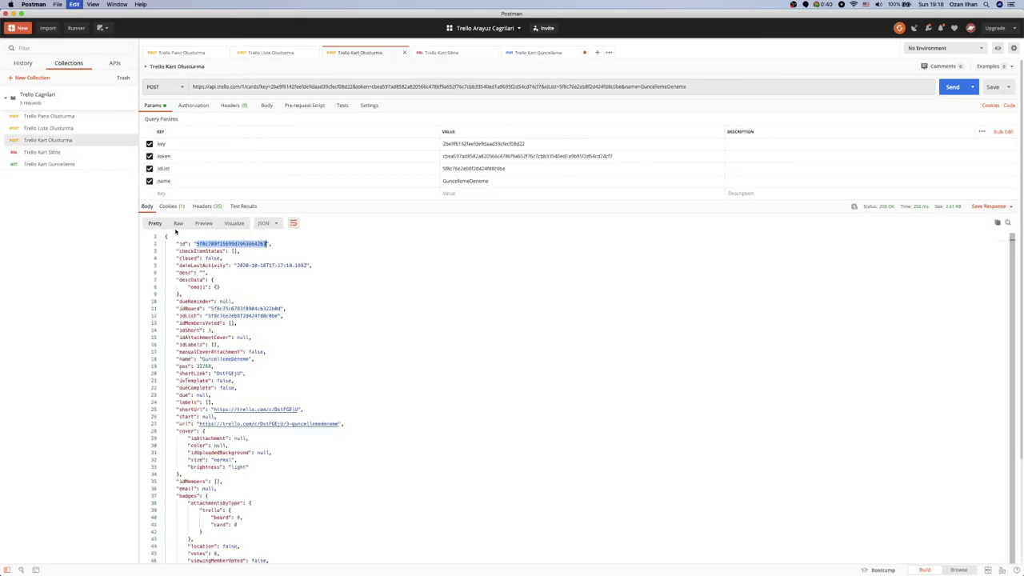
{"action": "left_click", "coordinate": [48, 164]}
{"action": "left_click", "coordinate": [484, 206]}
{"action": "key", "text": "super+v"}
{"action": "left_click", "coordinate": [493, 259]}
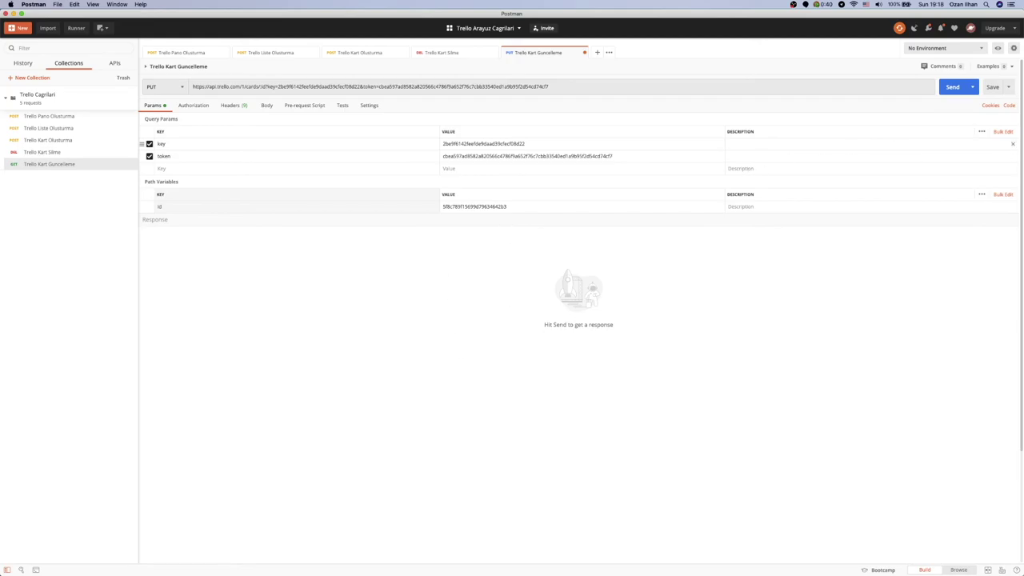
- Look at the card on the TrelloUdemy board, then add a name parameter with the value "pano guncellemesi" to Trello Kart Guncelleme
{"action": "key", "text": "super+Tab"}
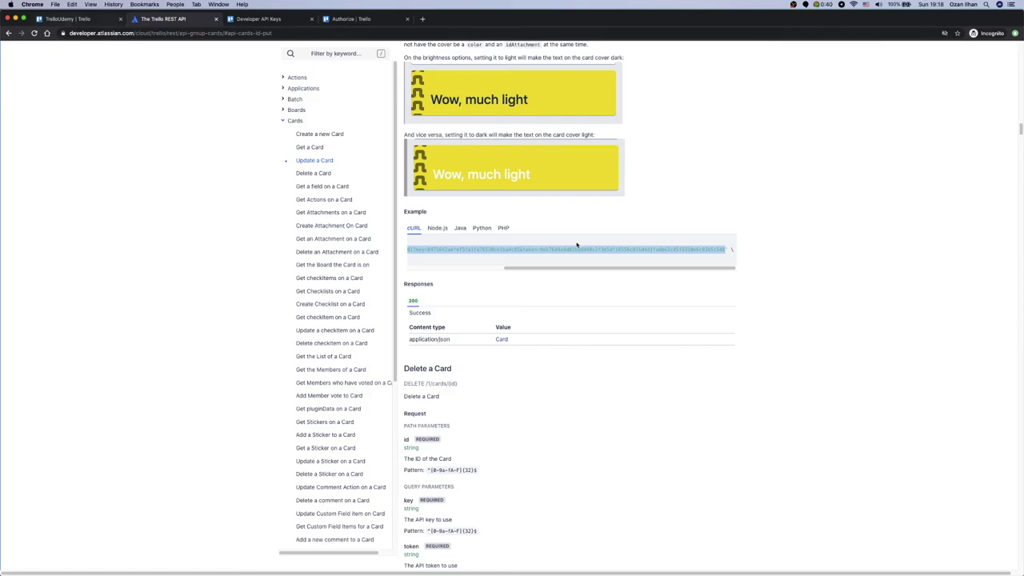
{"action": "key", "text": "ctrl+shift+Tab"}
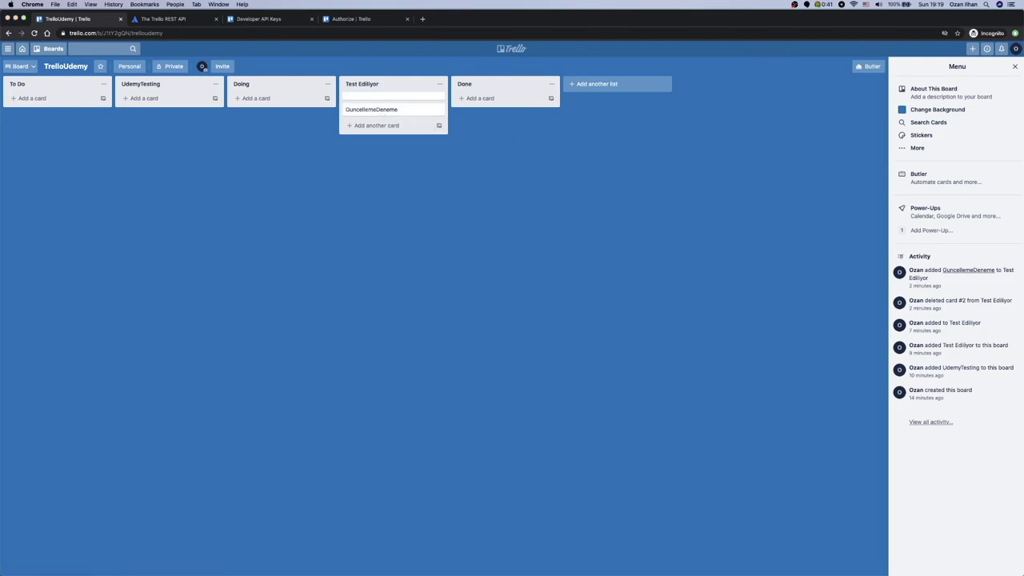
{"action": "key", "text": "super+Tab"}
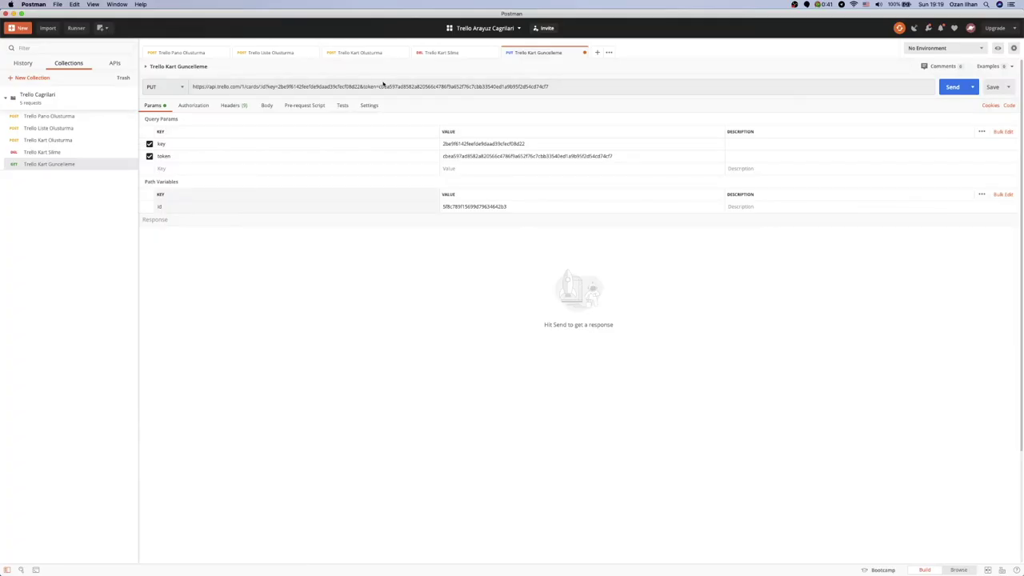
{"action": "left_click", "coordinate": [587, 88]}
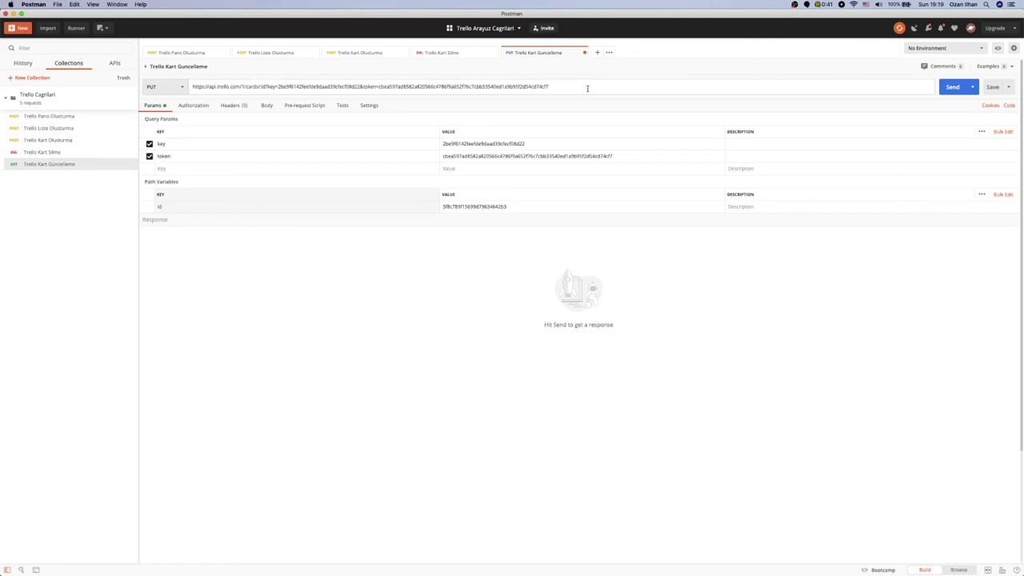
{"action": "type", "text": "&name"}
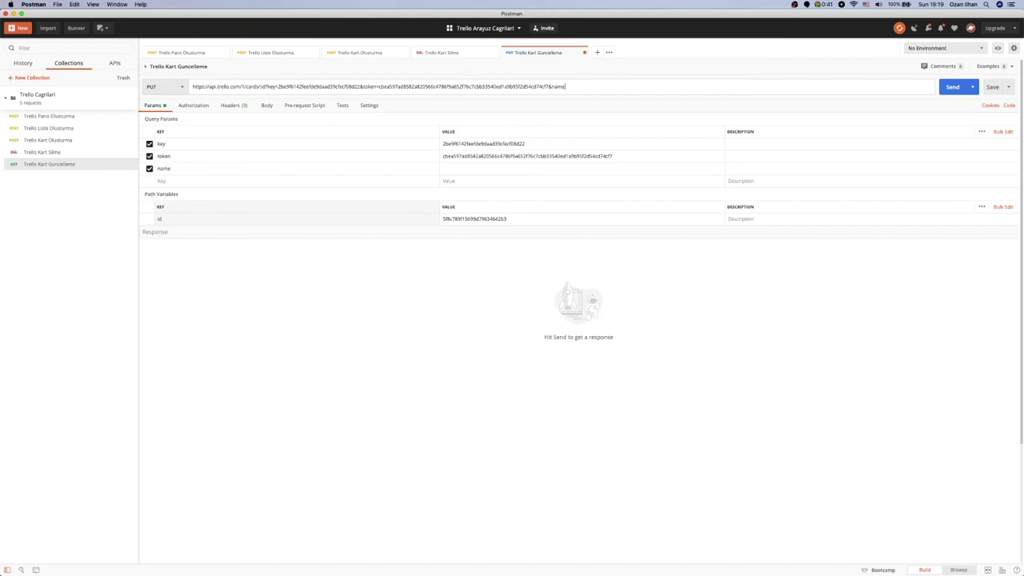
{"action": "key", "text": "Tab"}
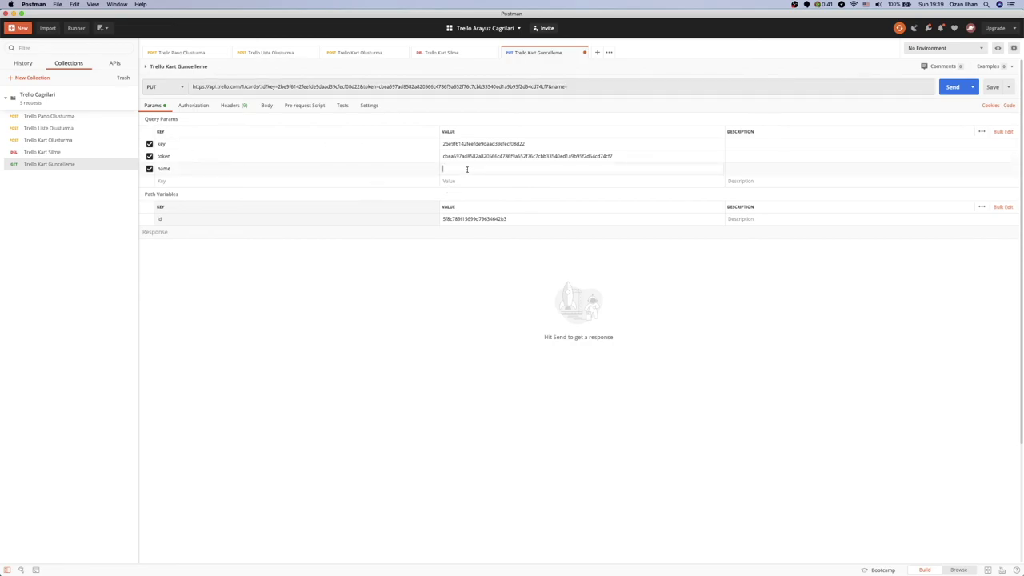
{"action": "type", "text": "pano guncellemesi"}
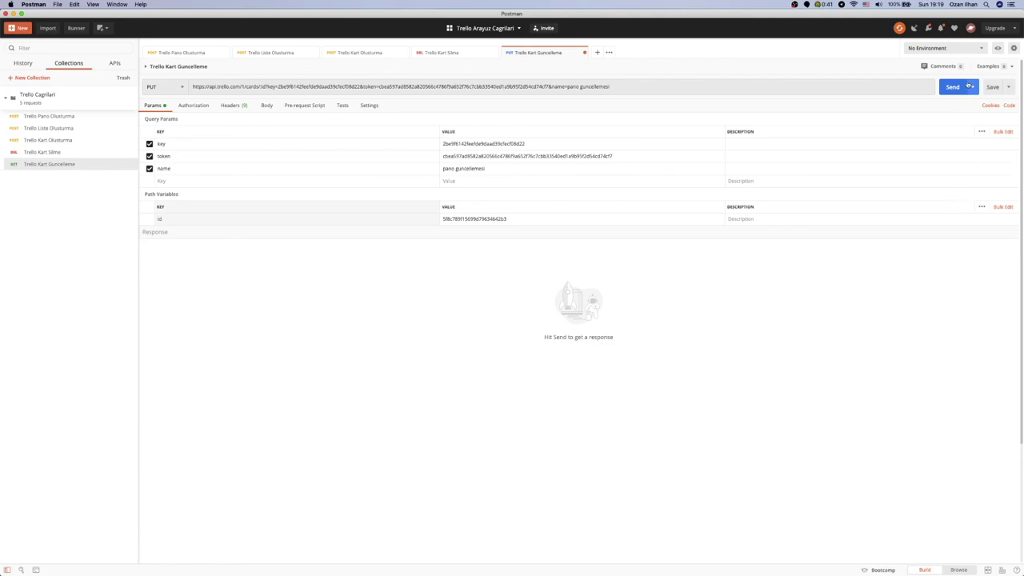
- Send the PUT request, save Trello Kart Guncelleme and check the card on the TrelloUdemy board in Chrome
{"action": "left_click", "coordinate": [954, 87]}
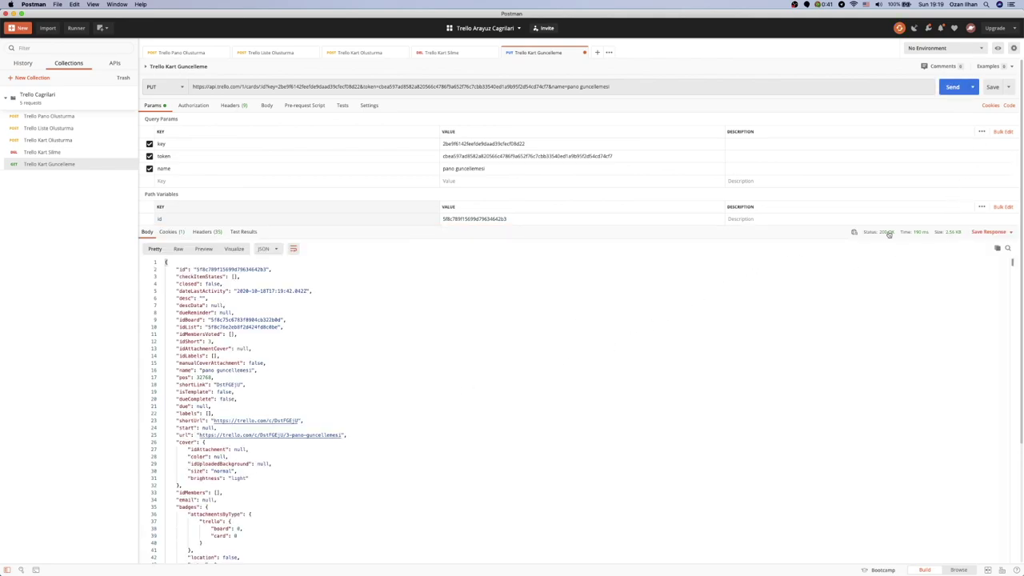
{"action": "left_click", "coordinate": [992, 87]}
{"action": "key", "text": "super+Tab"}
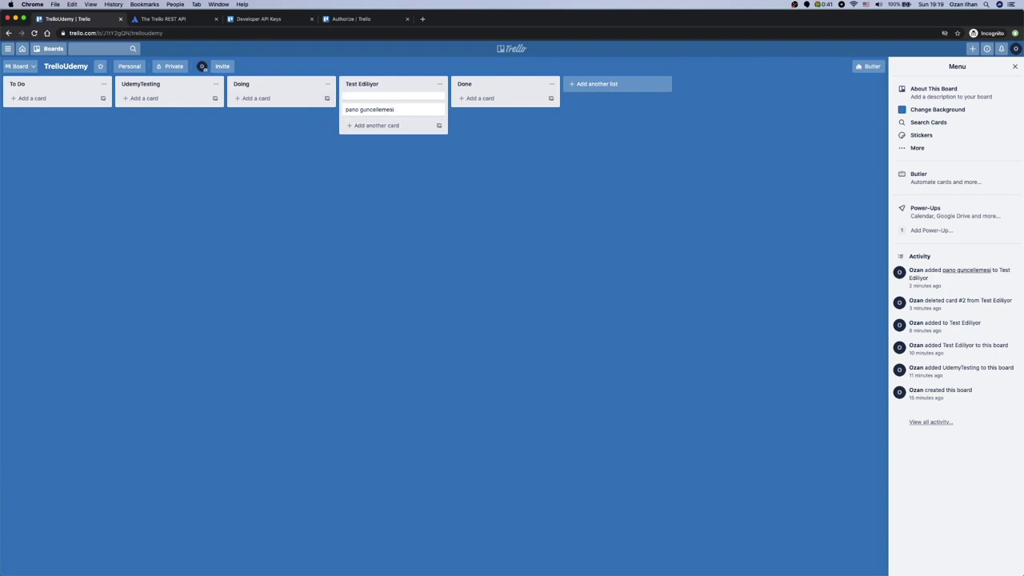
- Back in Postman, set the name parameter to "1-Yeni guncelleme", send the request and check the card on the TrelloUdemy board
{"action": "key", "text": "super+Tab"}
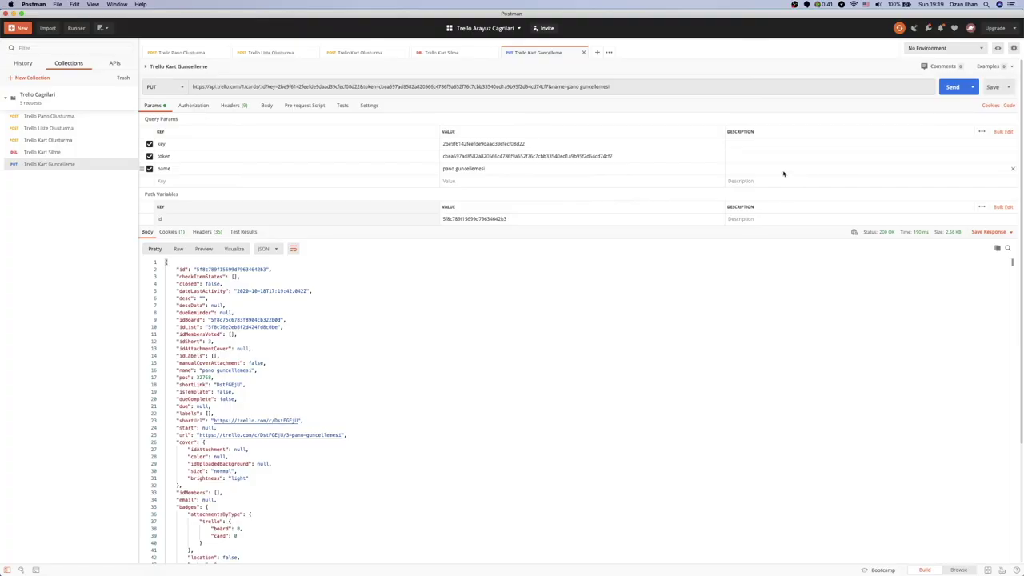
{"action": "triple_click", "coordinate": [525, 170]}
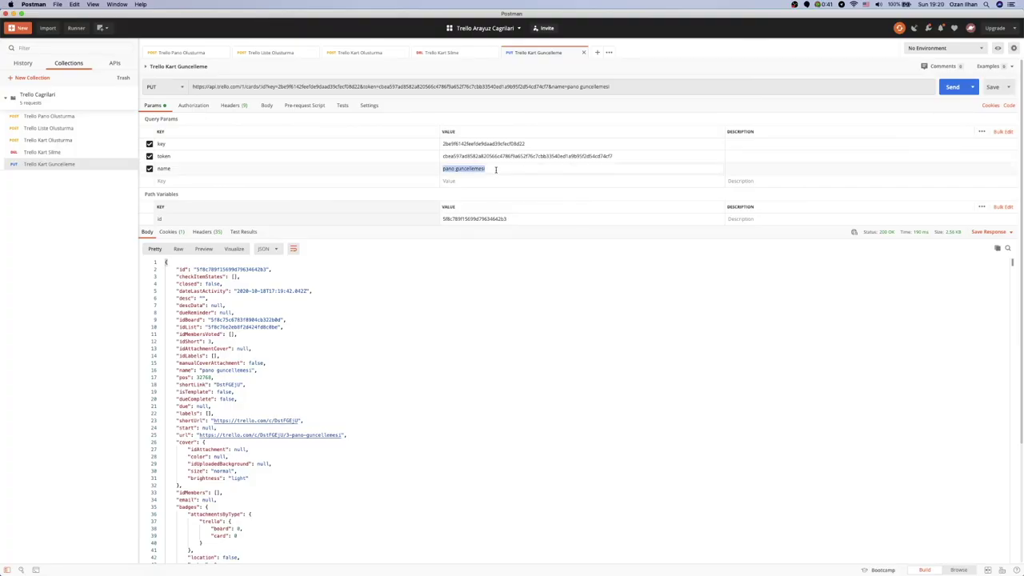
{"action": "triple_click", "coordinate": [523, 169]}
{"action": "type", "text": "1-Yeni guncelleme"}
{"action": "left_click", "coordinate": [951, 86]}
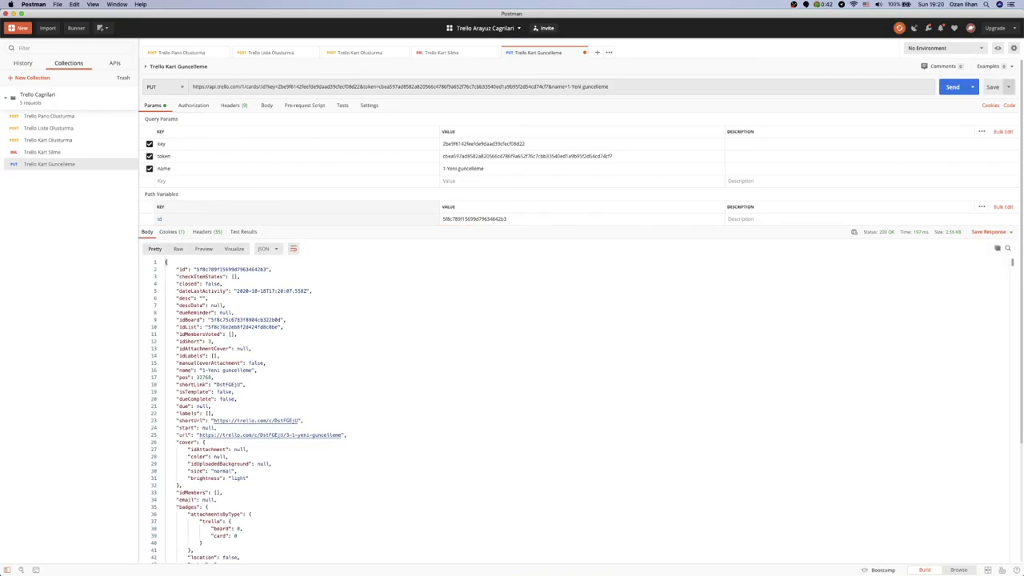
{"action": "key", "text": "super+Tab"}
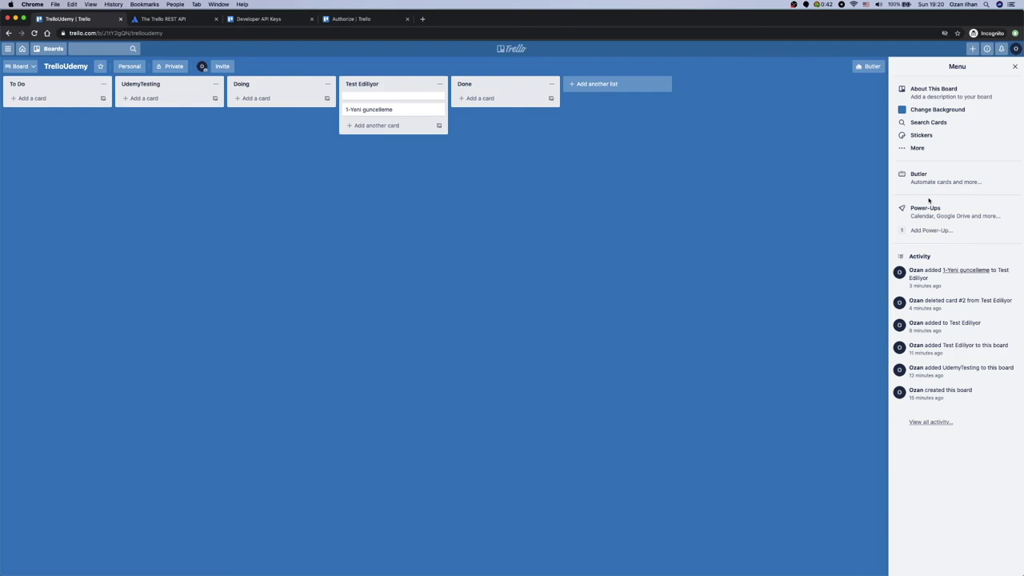
{"action": "key", "text": "super+Tab"}
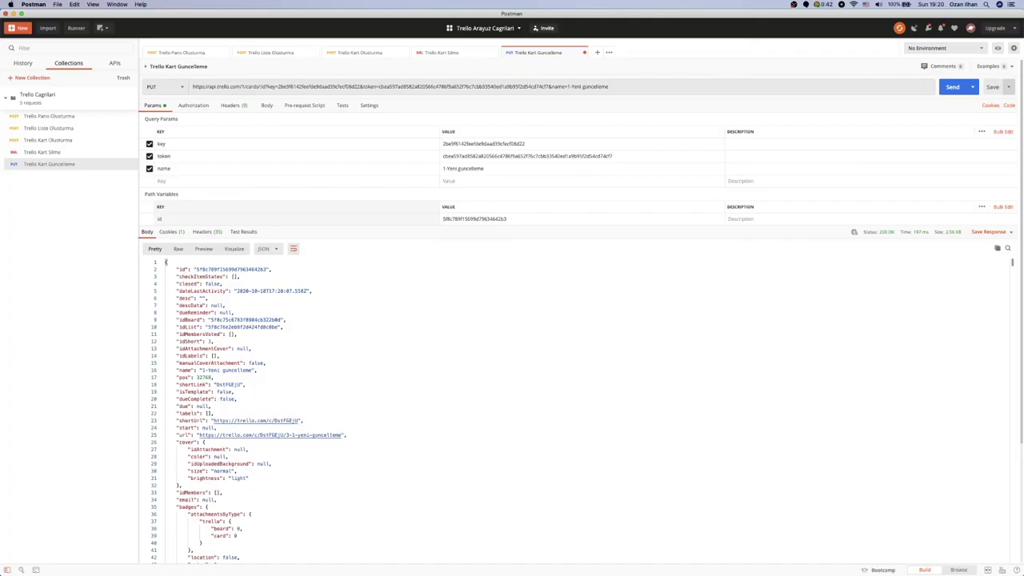